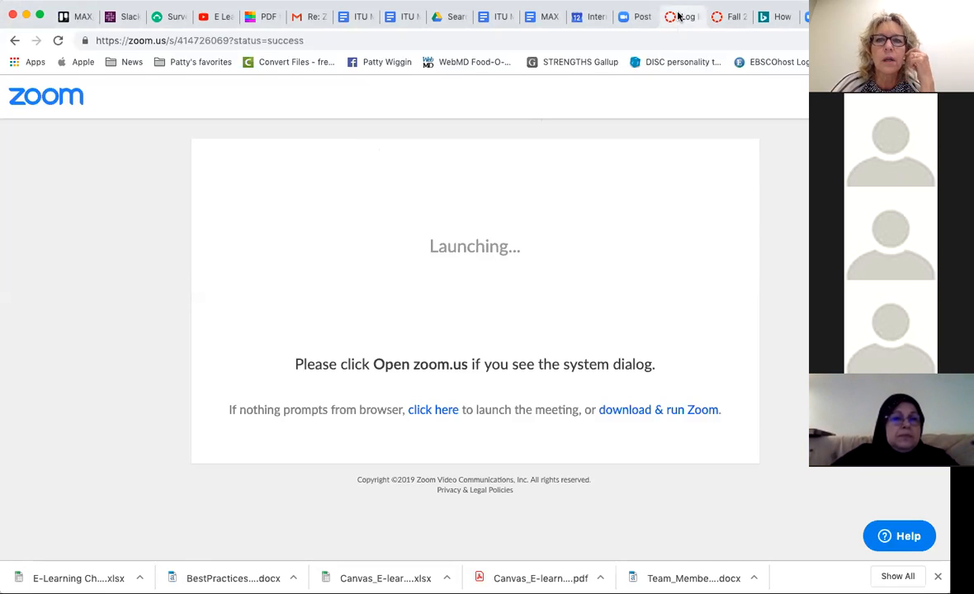
- Switch to the Fall 2019 ITU Weekend Template course and open its home page for editing
click(677, 17)
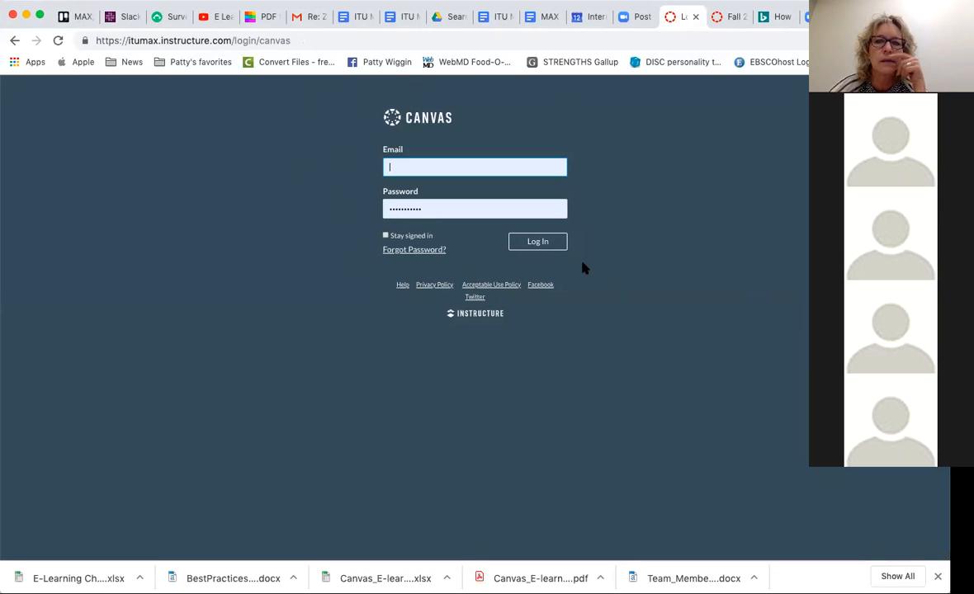
click(724, 18)
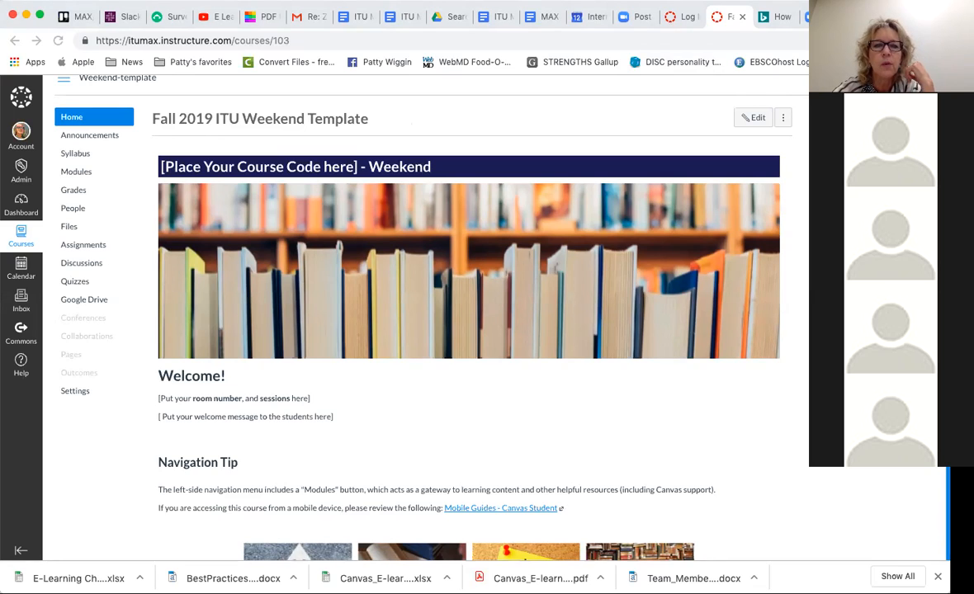
right_click(849, 209)
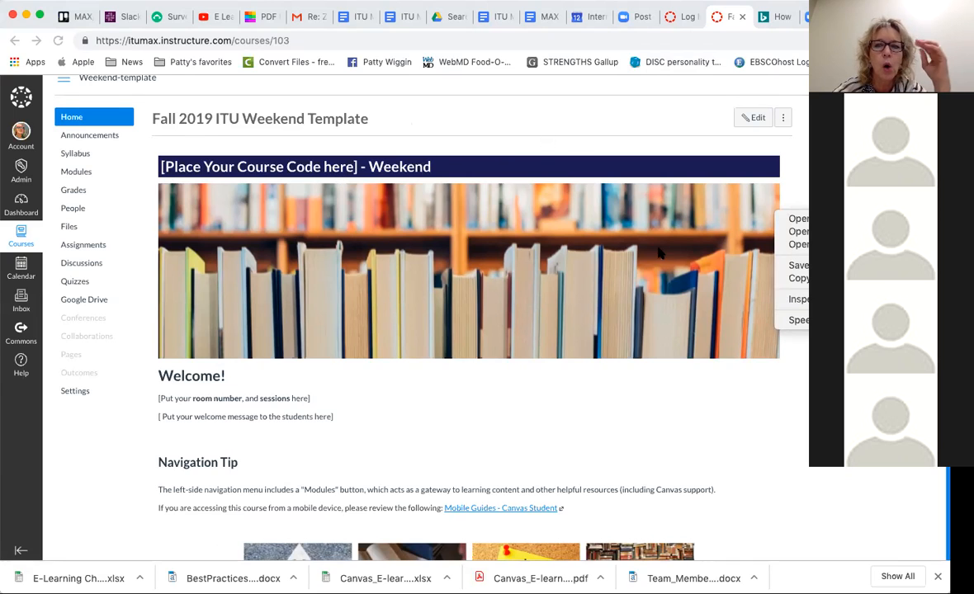
click(757, 120)
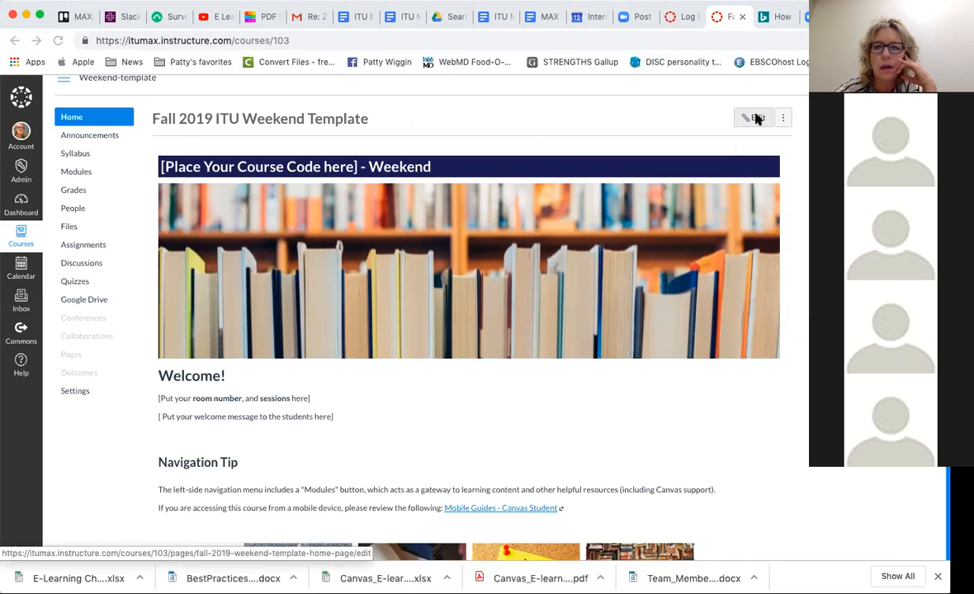
click(756, 119)
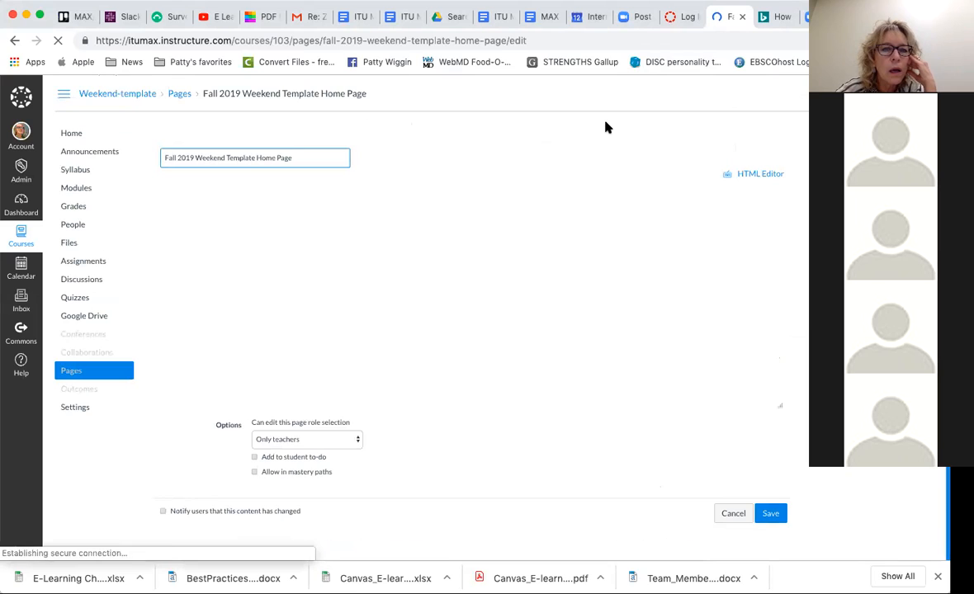
- Replace the course code placeholder in the home page heading with MKT 551, keeping the square brackets
drag(171, 241, 361, 241)
text([mkt] - Weekend)
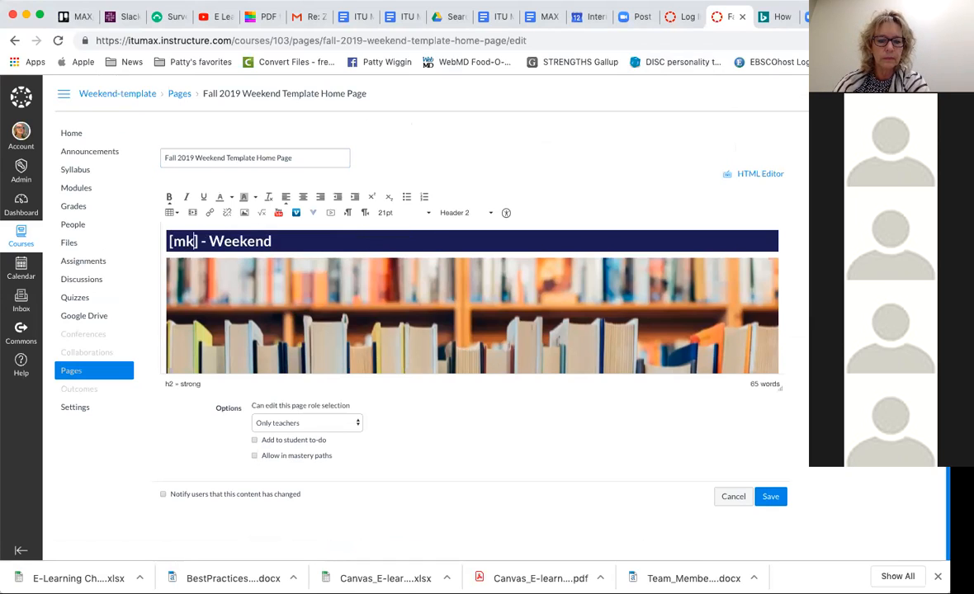
key(BackSpace)
key(BackSpace)
key(BackSpace)
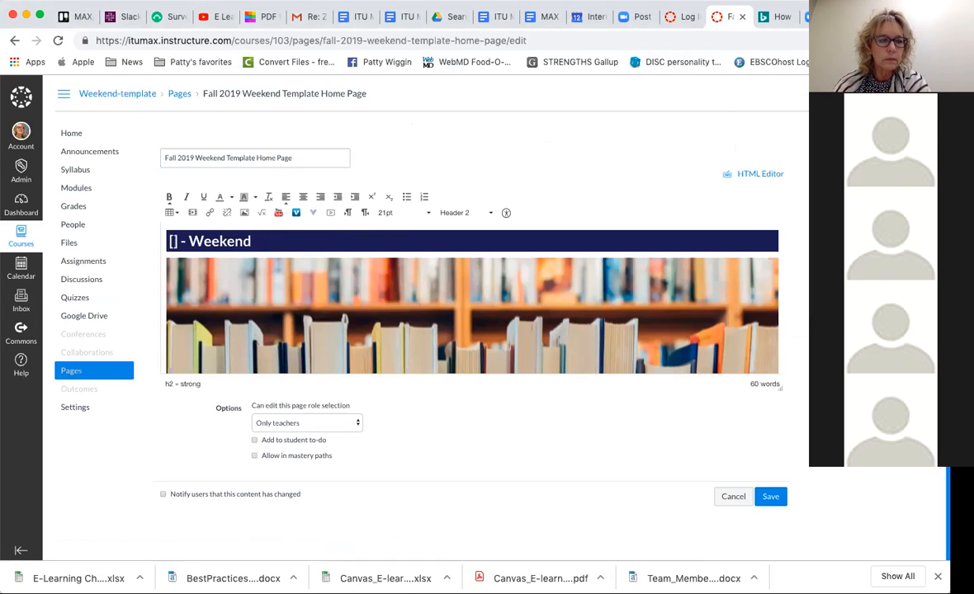
text(mkt)
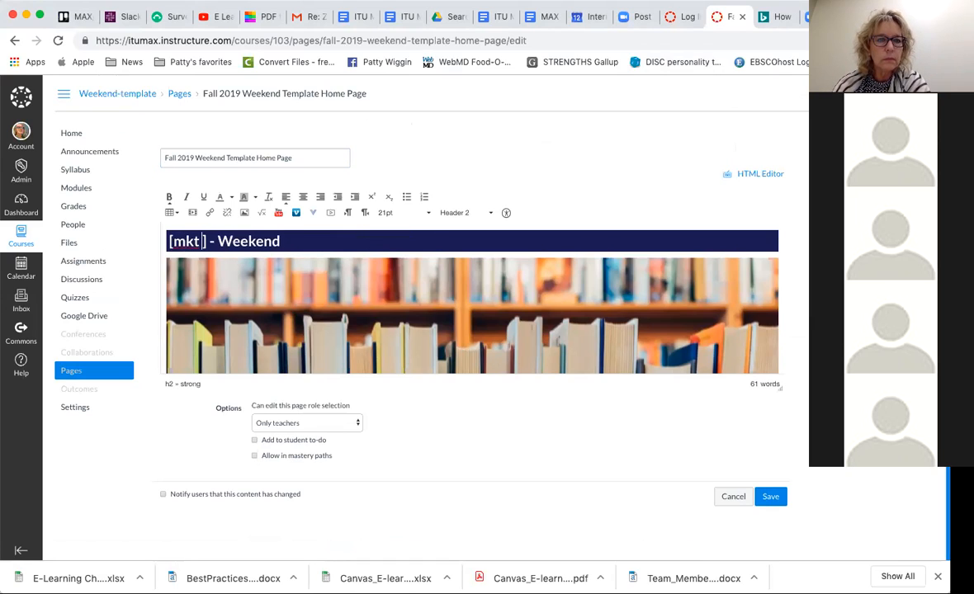
key(BackSpace)
key(BackSpace)
key(BackSpace)
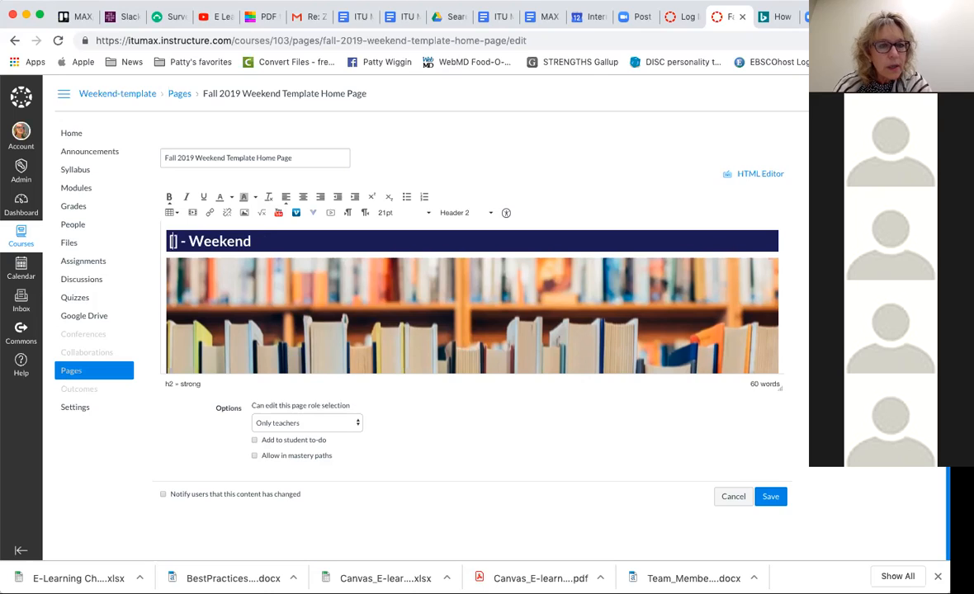
text(MKT)
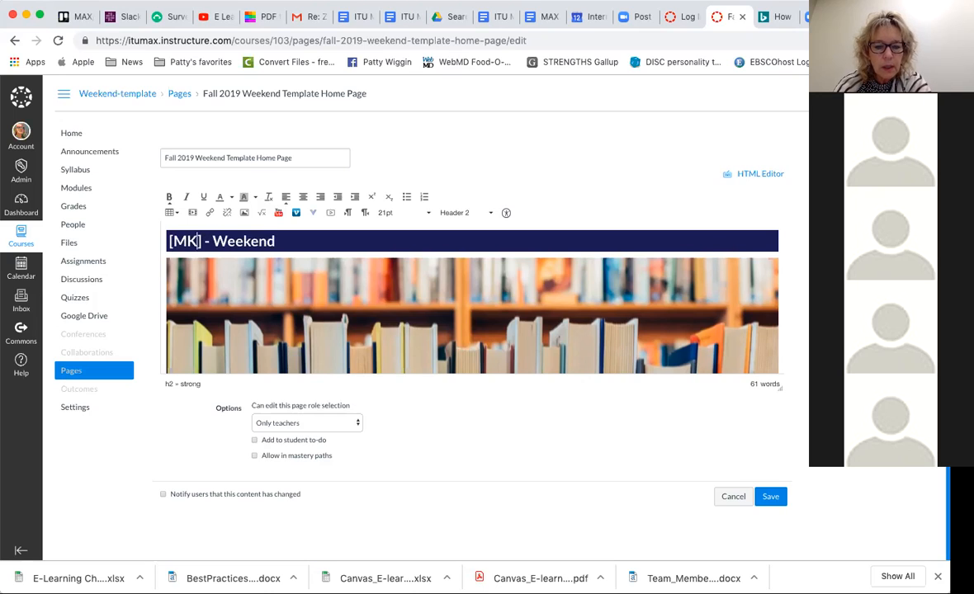
text( 551)
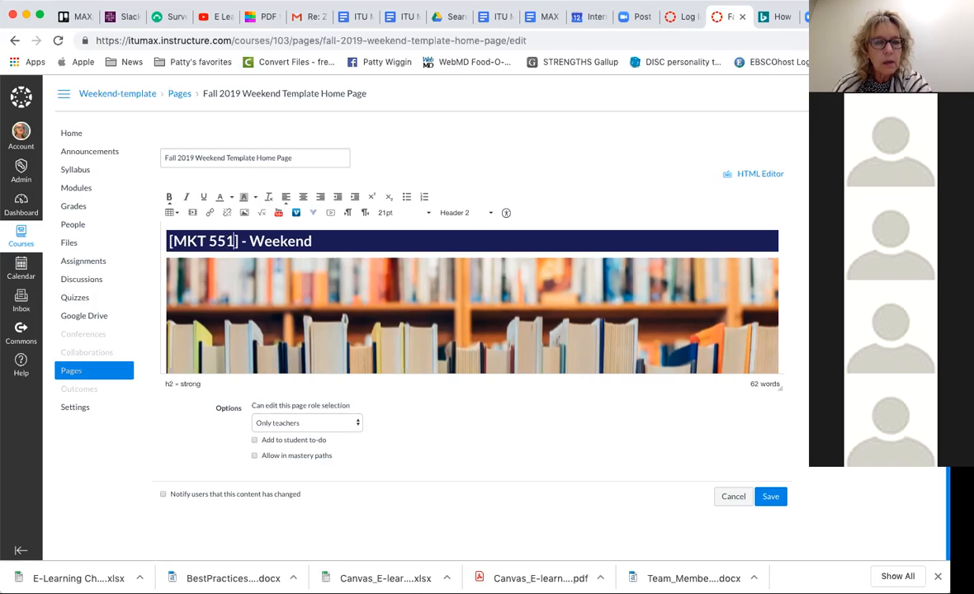
- Examine the banner, welcome placeholders, Navigation Tip and link tiles in the home page's content
scroll(610, 325, down, 2)
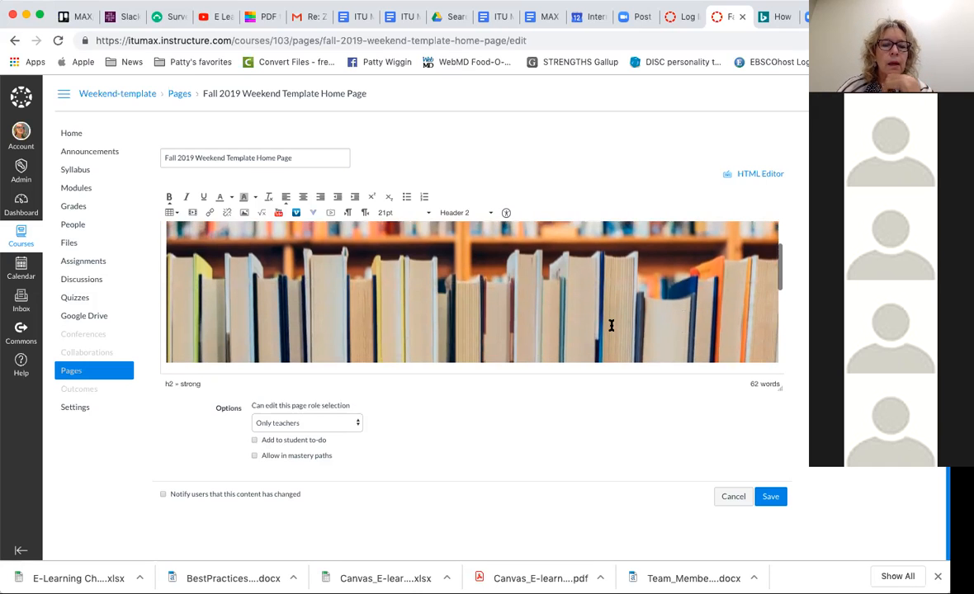
scroll(610, 325, down, 3)
scroll(611, 327, down, 2)
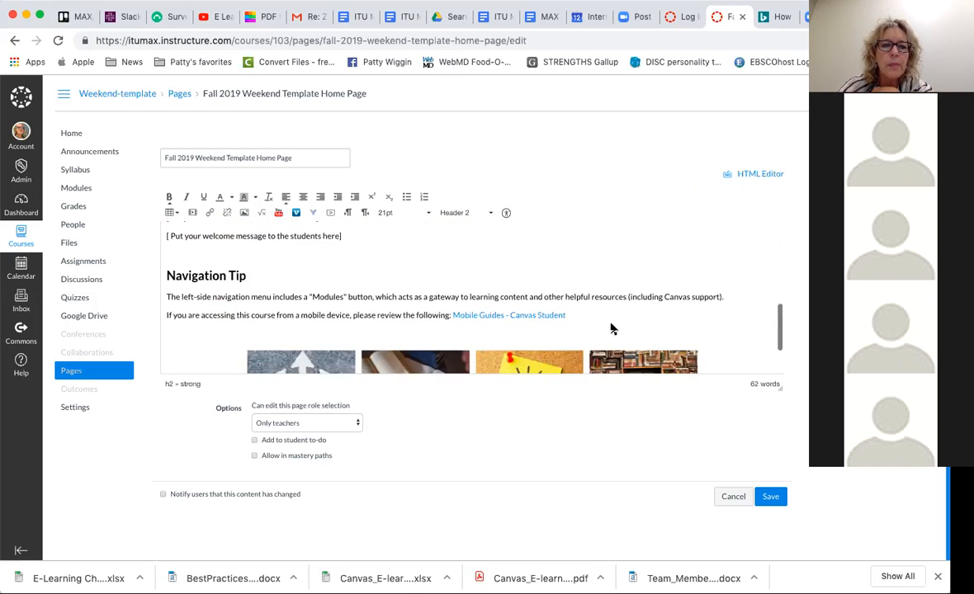
scroll(611, 327, up, 1)
scroll(611, 326, up, 2)
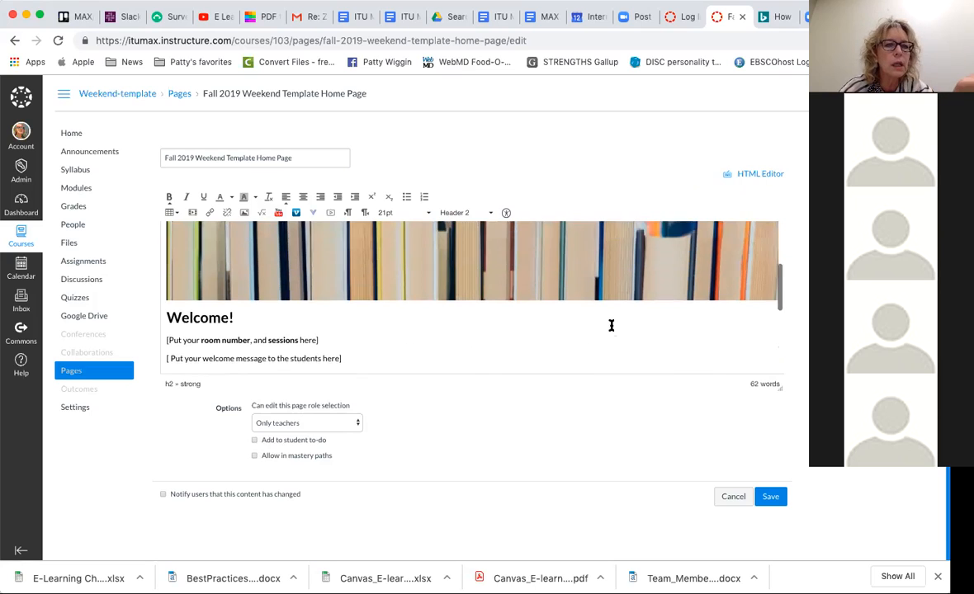
scroll(610, 325, up, 1)
scroll(611, 325, up, 1)
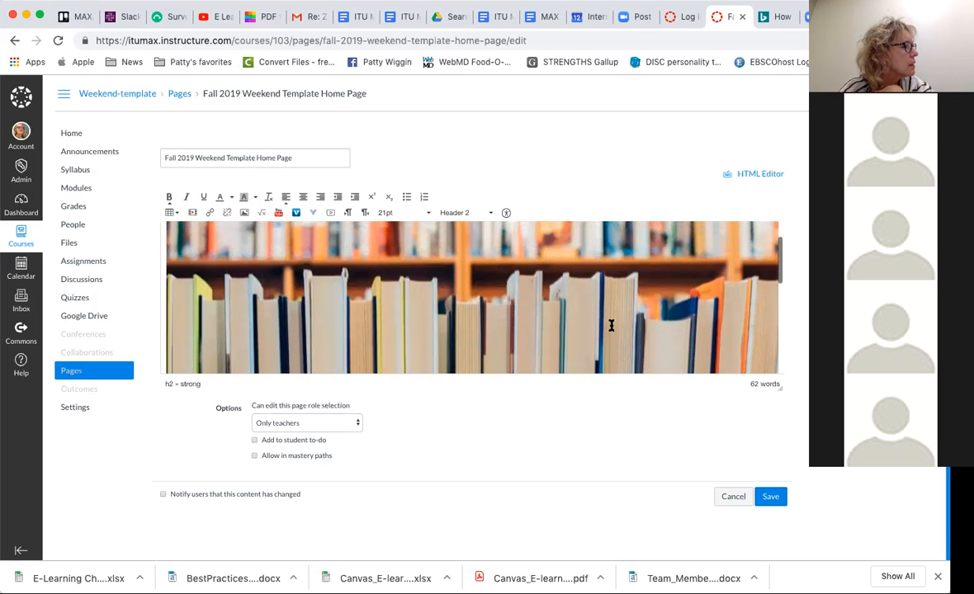
scroll(611, 325, down, 4)
scroll(611, 326, down, 2)
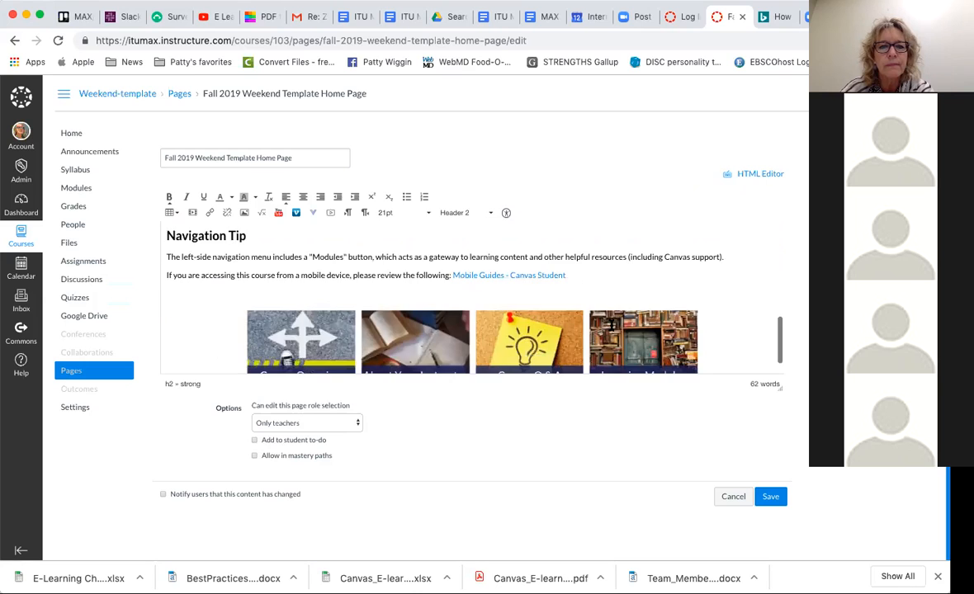
scroll(611, 325, up, 5)
scroll(610, 325, down, 2)
scroll(610, 325, down, 1)
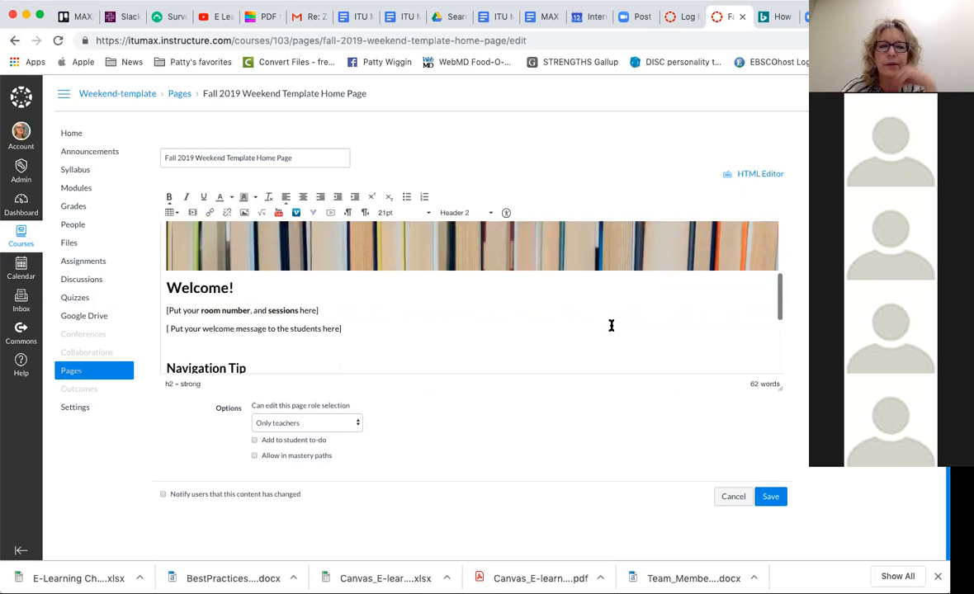
scroll(393, 285, up, 1)
scroll(393, 285, up, 2)
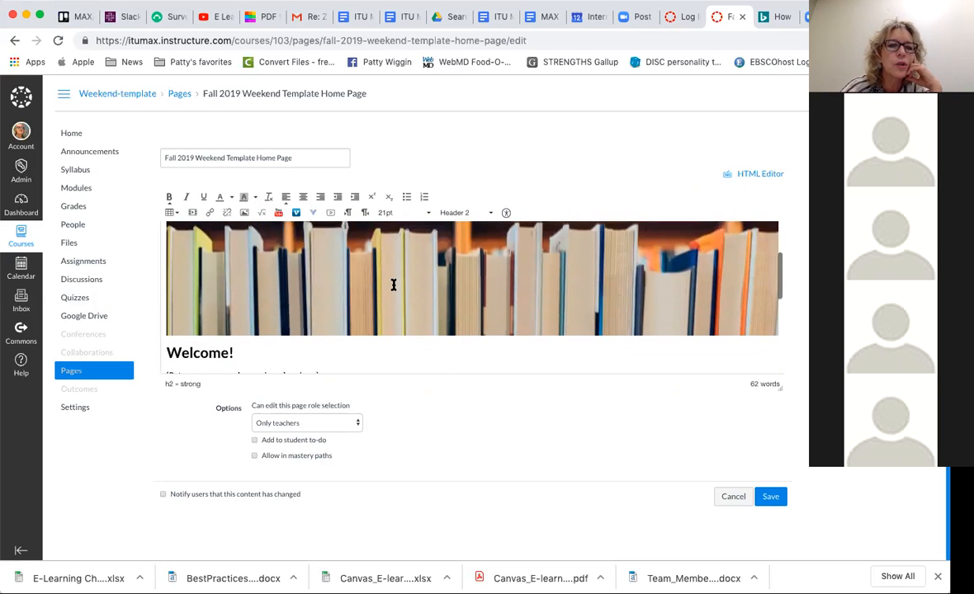
scroll(295, 283, down, 1)
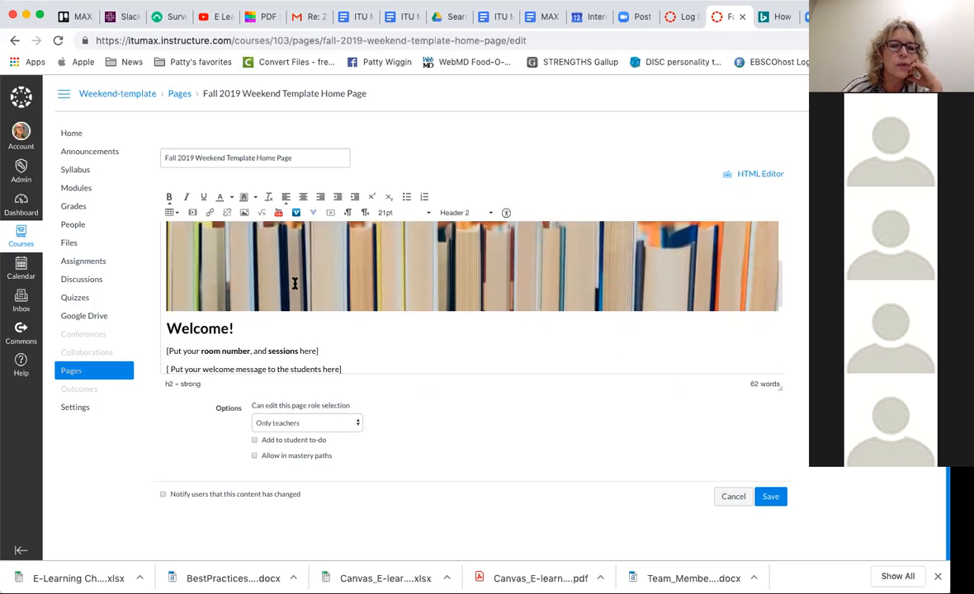
- Select the bookshelf banner image and review the page content below it, down to the four link tiles
click(296, 283)
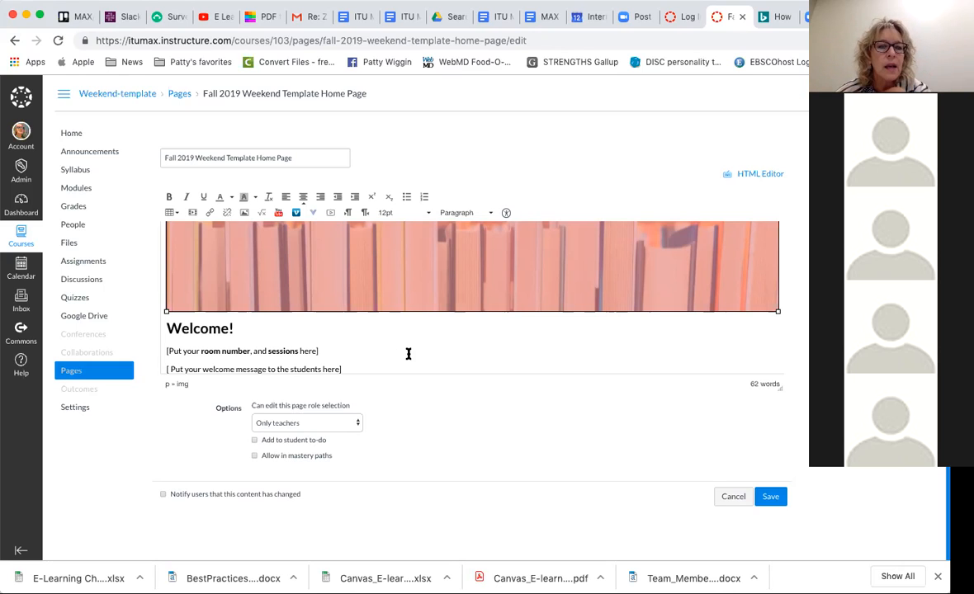
scroll(407, 353, down, 3)
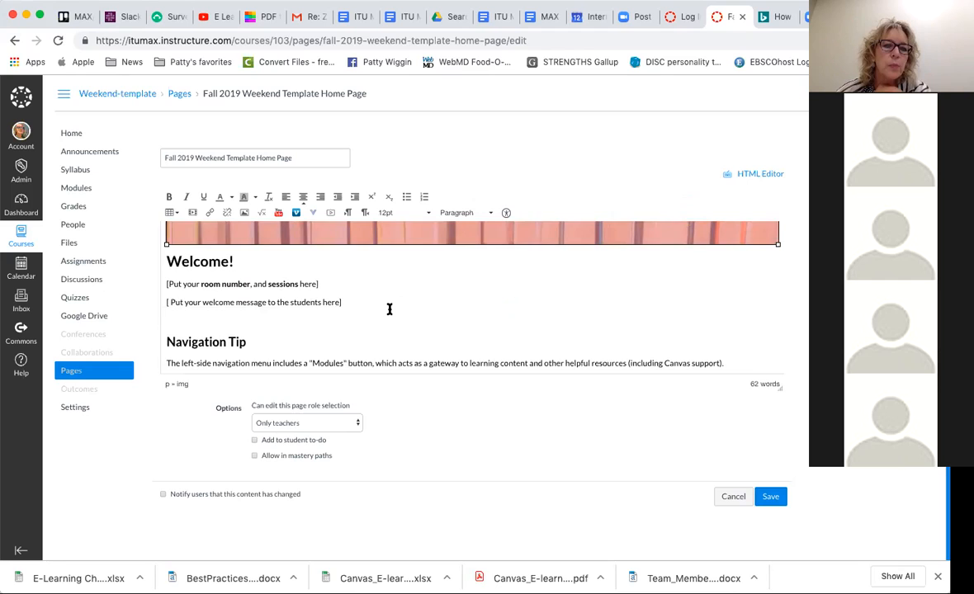
scroll(389, 309, down, 2)
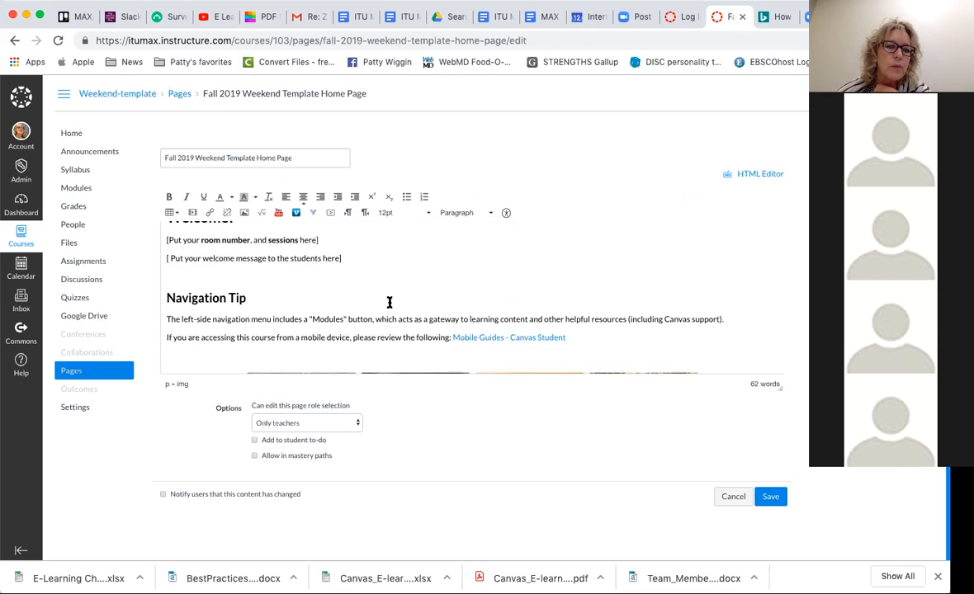
scroll(389, 307, down, 2)
scroll(390, 303, down, 1)
scroll(387, 312, up, 3)
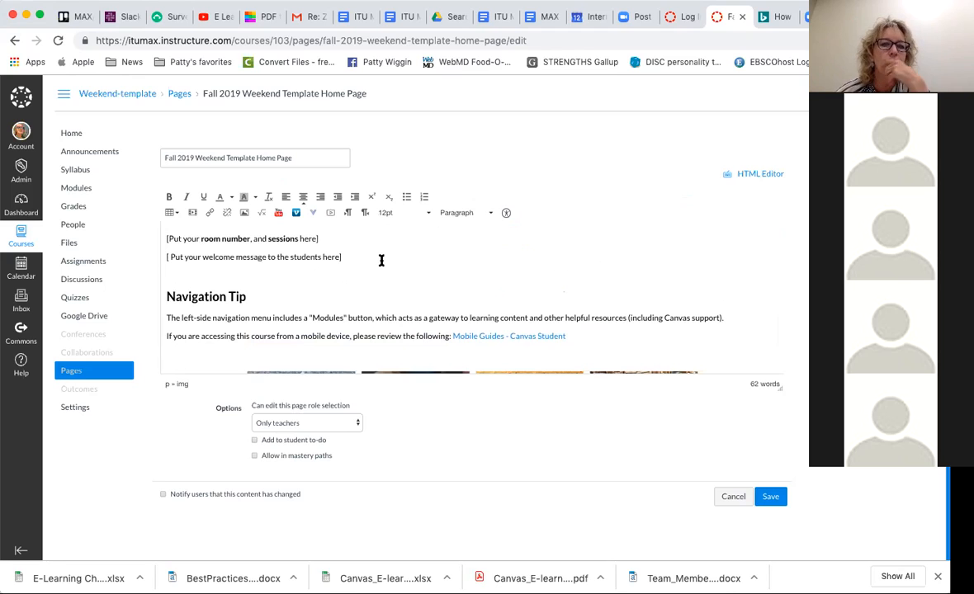
scroll(381, 260, down, 3)
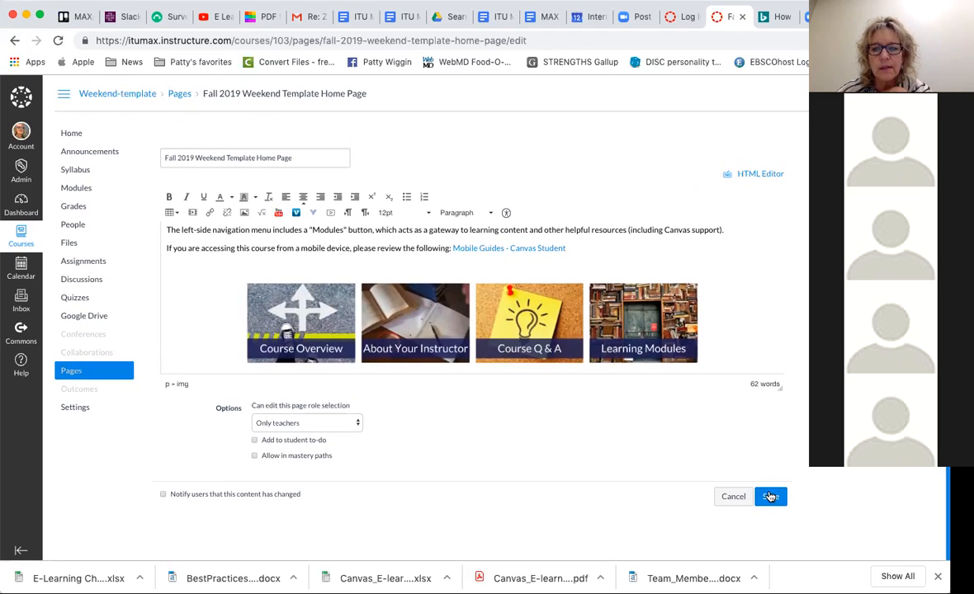
- Save the home page, reopen it for editing and save it again, and return to the course home
click(769, 495)
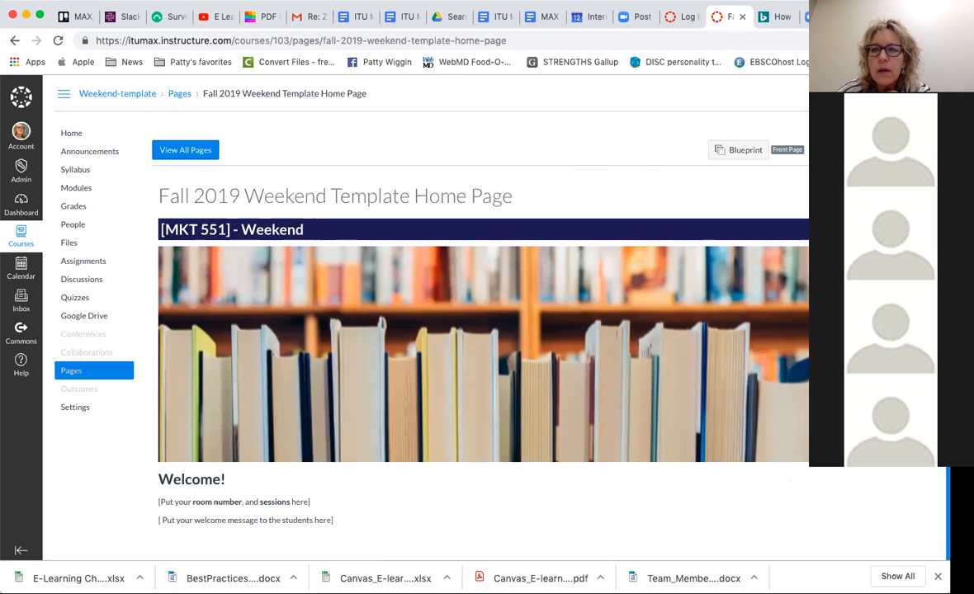
click(885, 149)
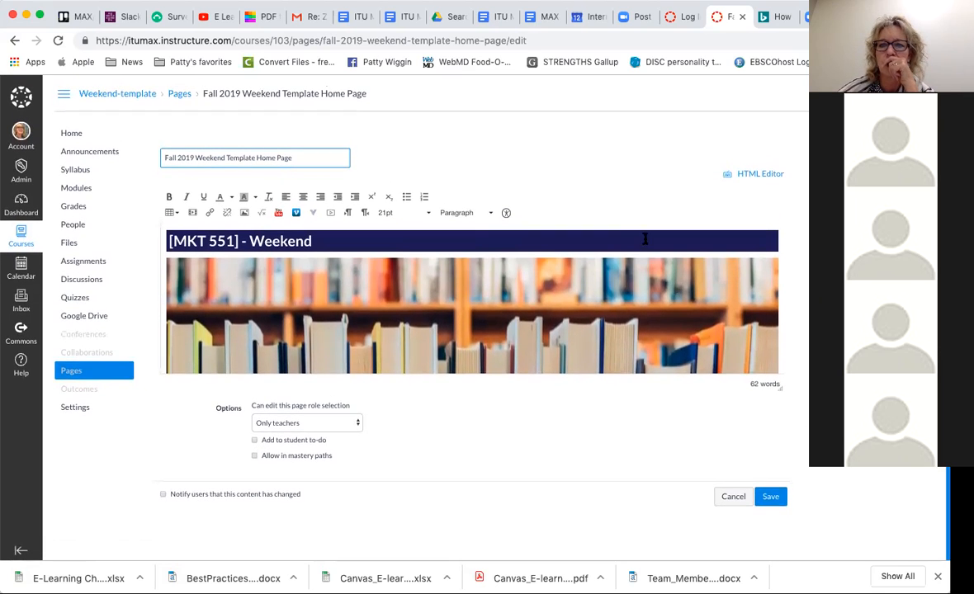
click(770, 496)
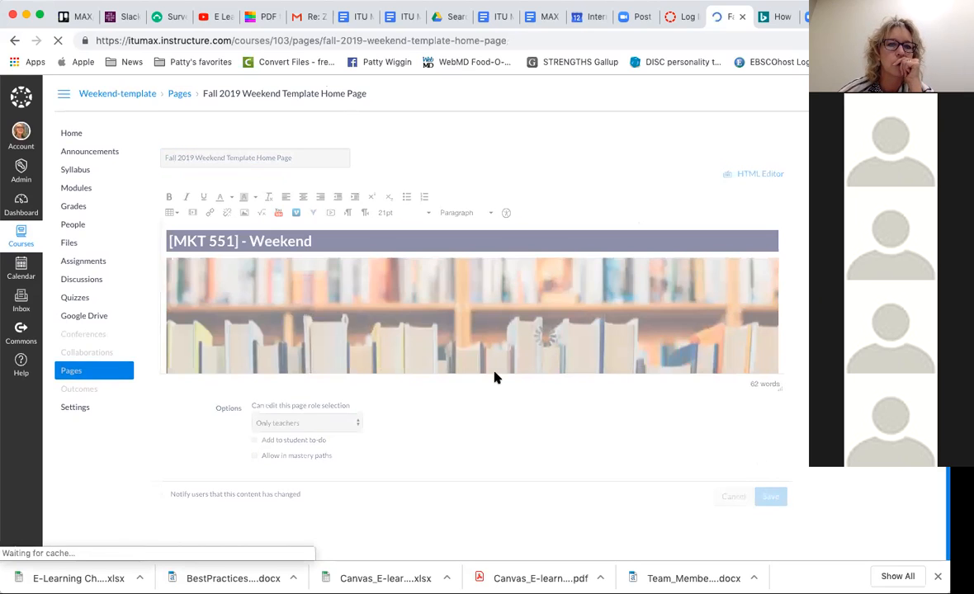
click(70, 133)
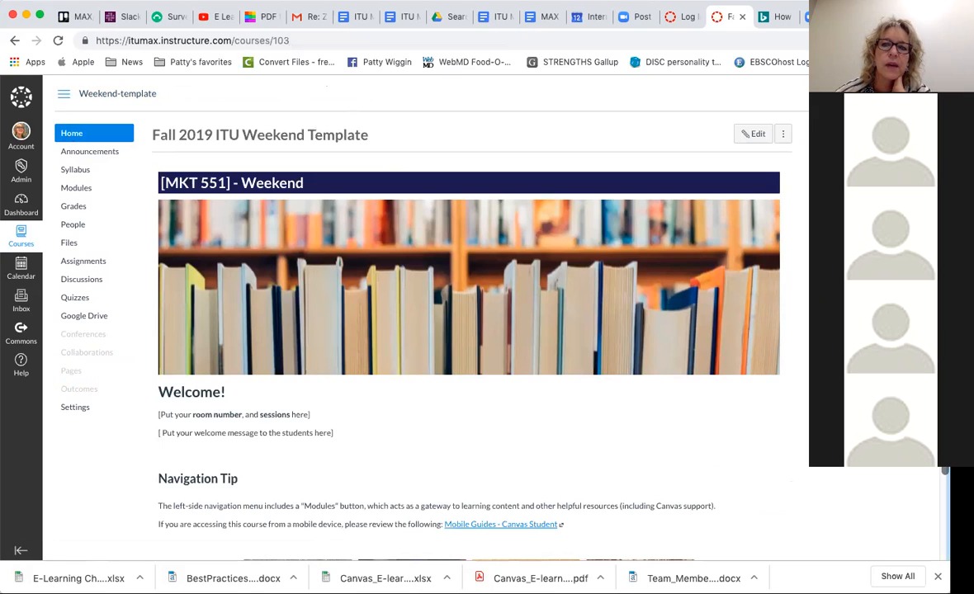
- View the course home page in Student View and return to the instructor view
key(super+r)
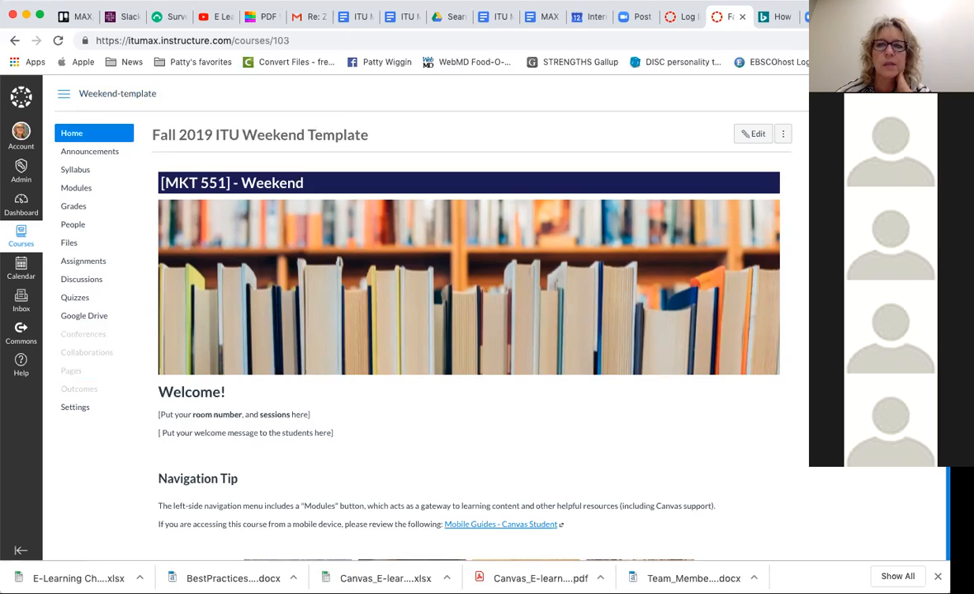
key(super+r)
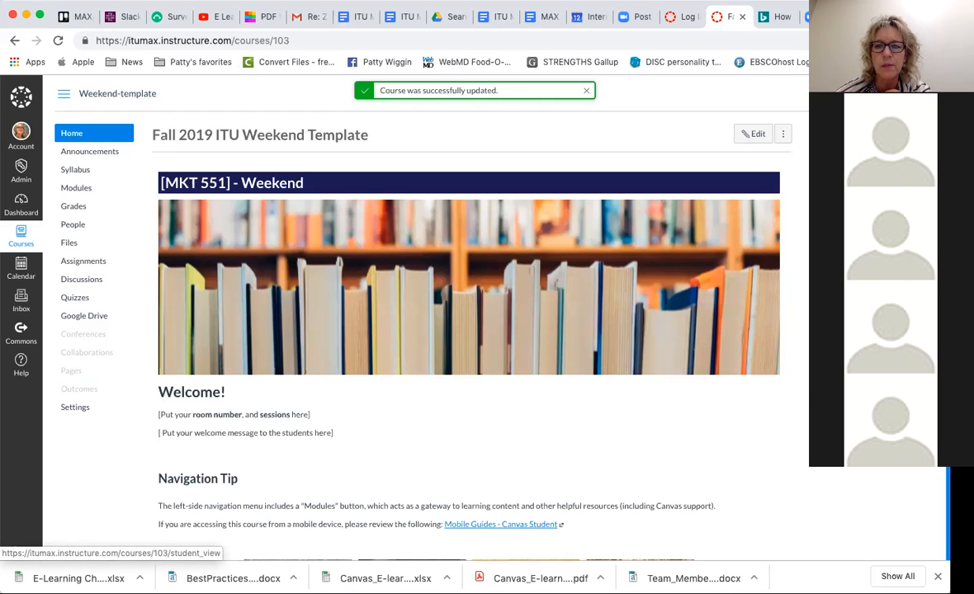
right_click(697, 264)
click(862, 262)
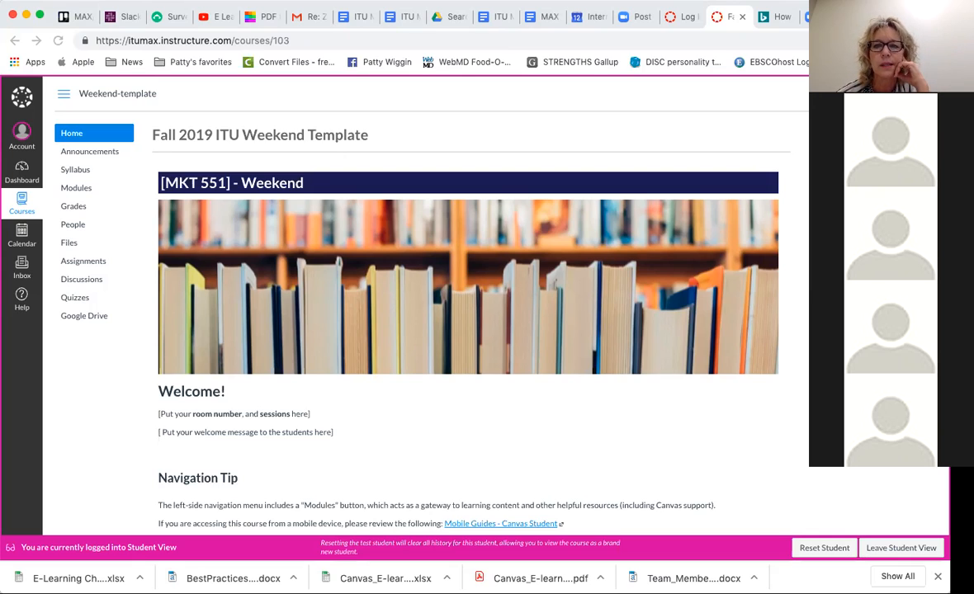
click(888, 549)
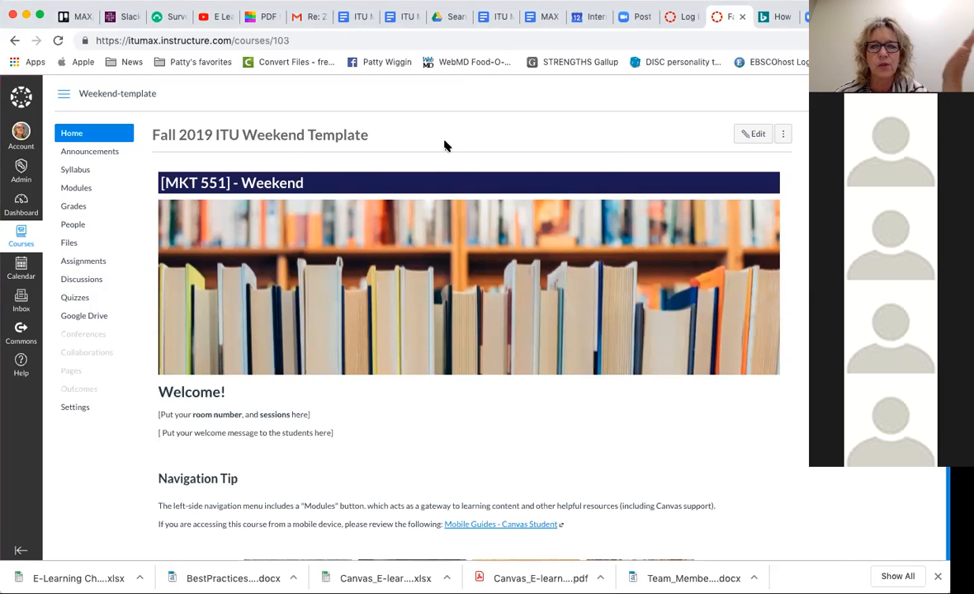
- Open the settings page of the signed-in user's account from the course home page
click(65, 134)
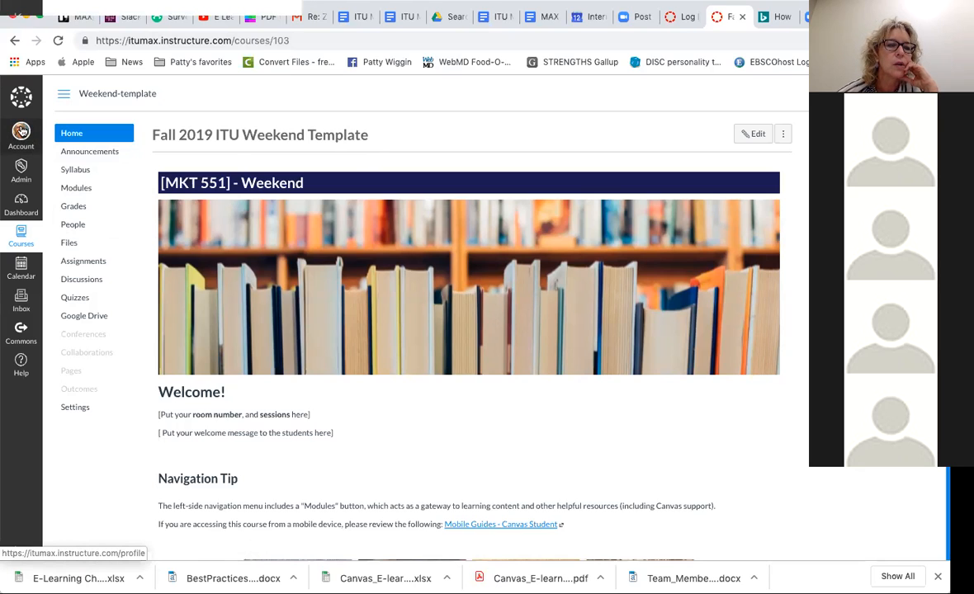
click(21, 131)
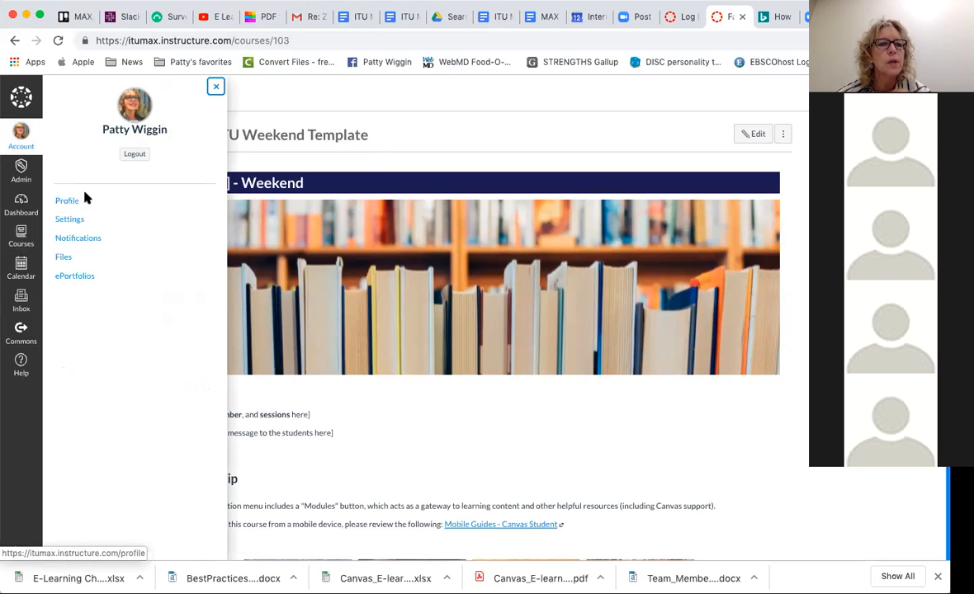
click(76, 220)
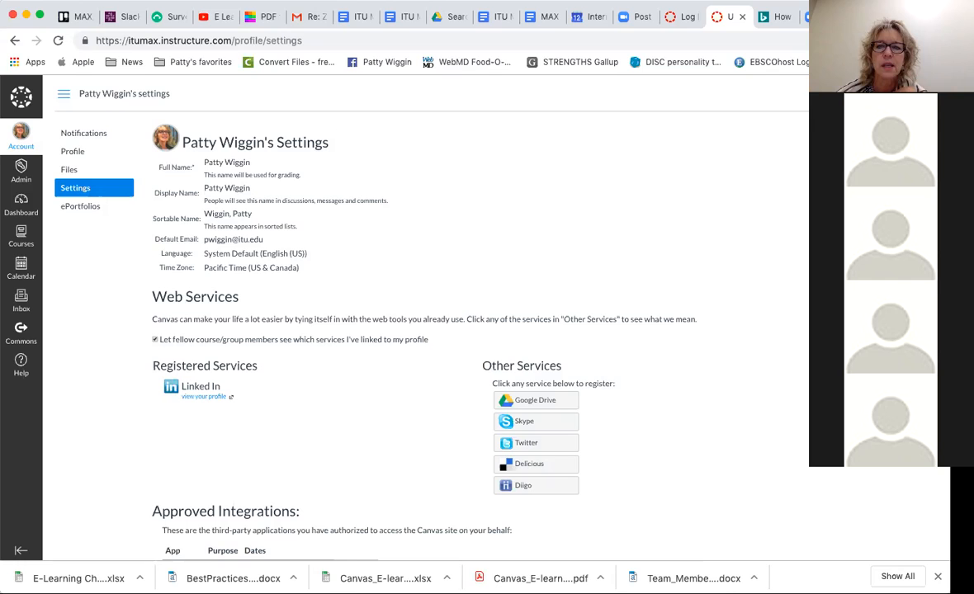
- Edit the account settings, choose Pacific Time (US & Canada) as the time zone and update the settings
click(871, 305)
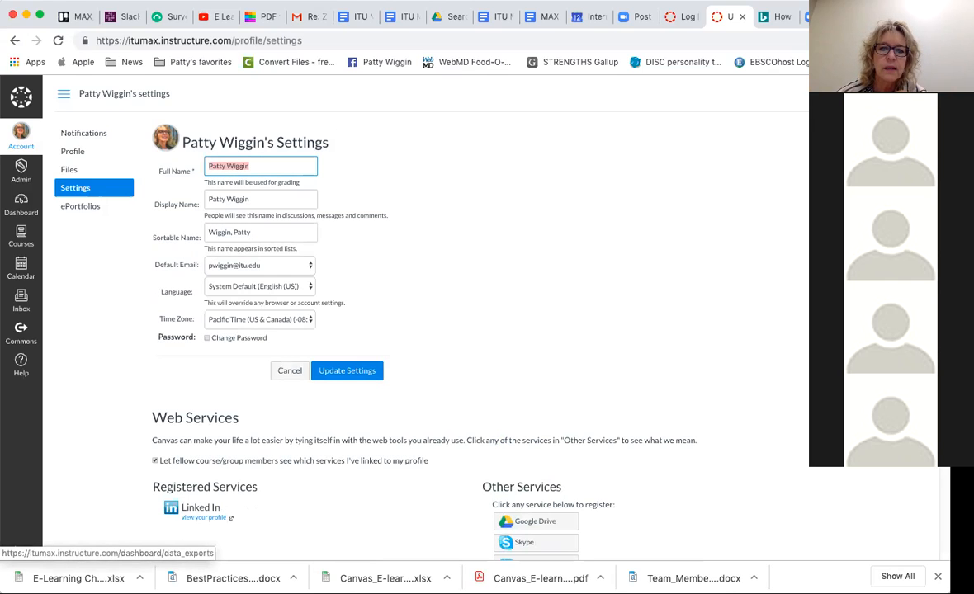
click(308, 327)
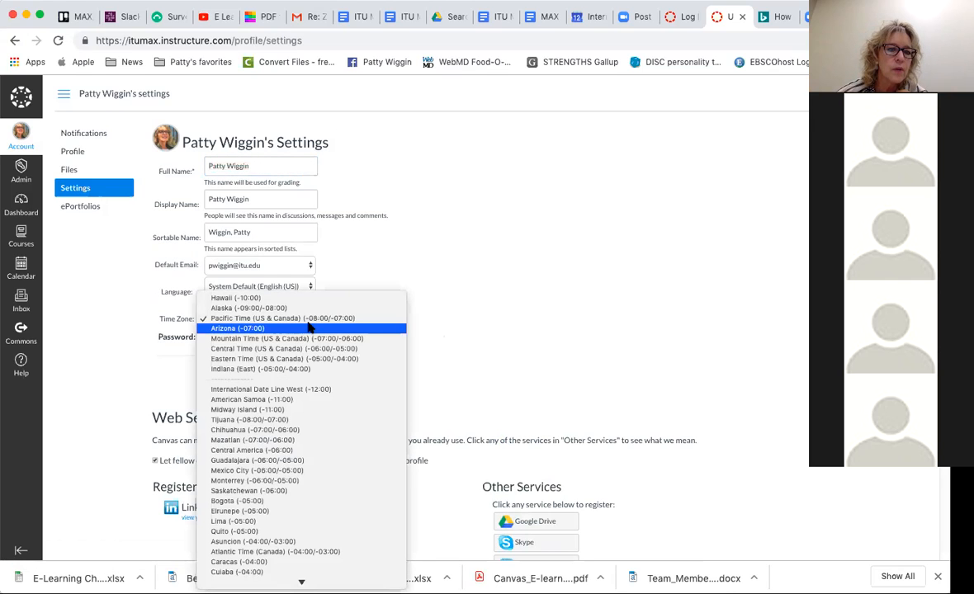
click(304, 321)
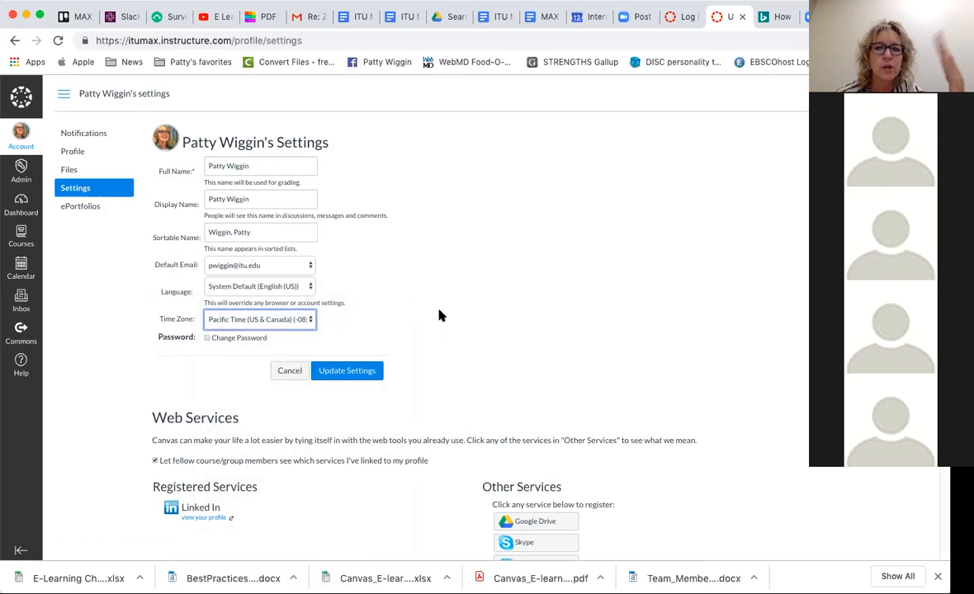
click(359, 370)
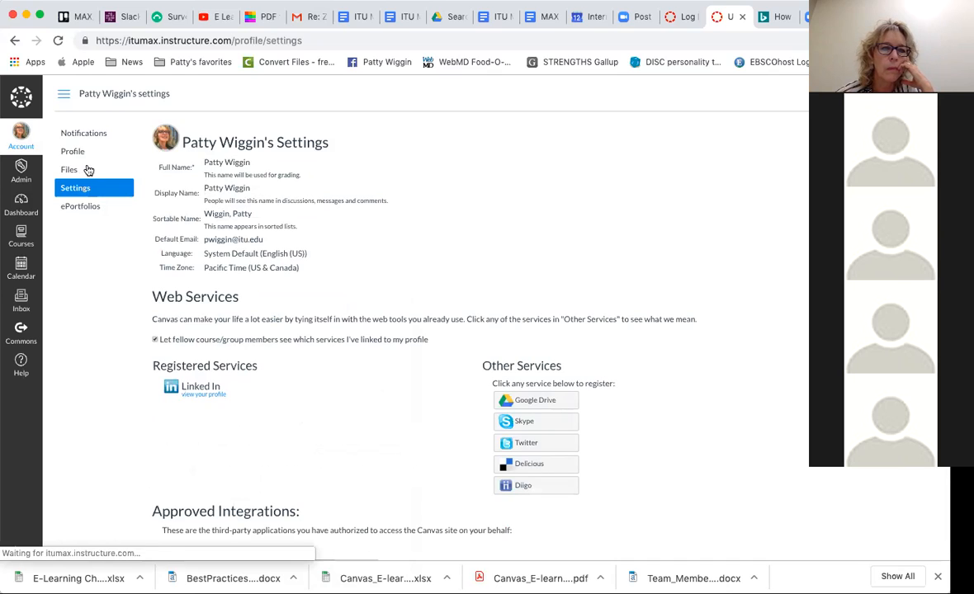
- Open the Fall 2019 ITU Weekend Template from page 4 of International Technological University's admin course list and view its home page
click(17, 173)
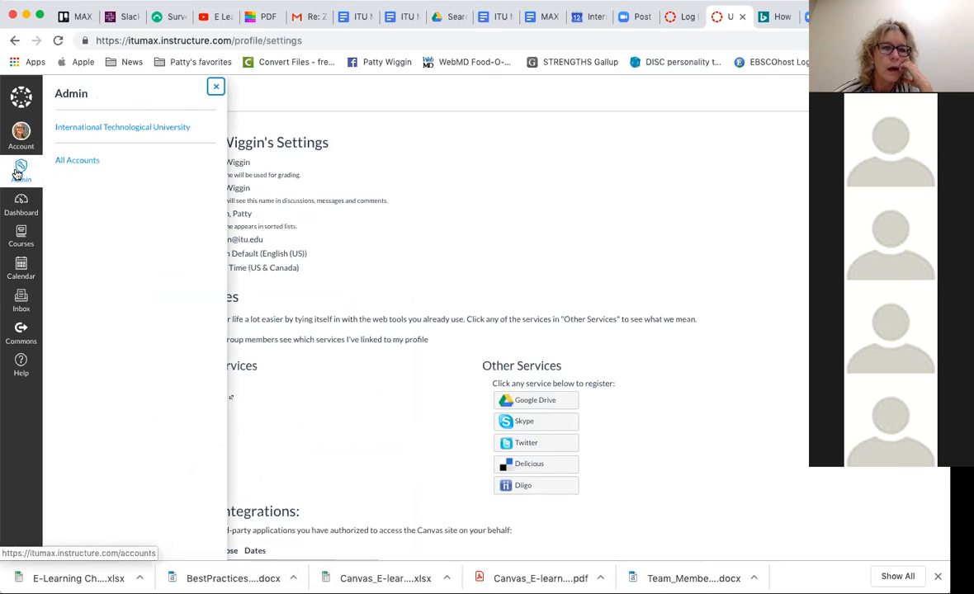
click(126, 128)
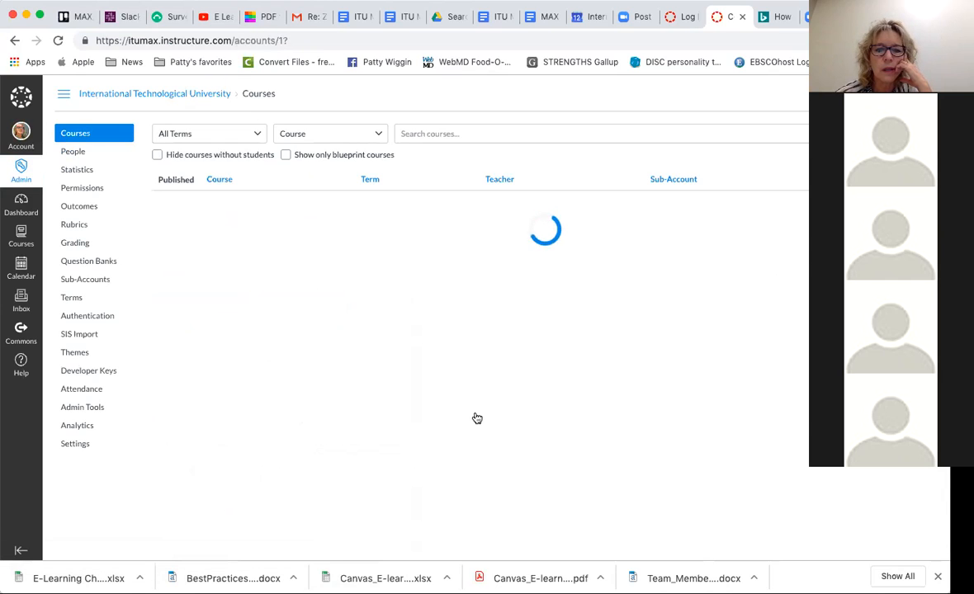
scroll(476, 416, down, 5)
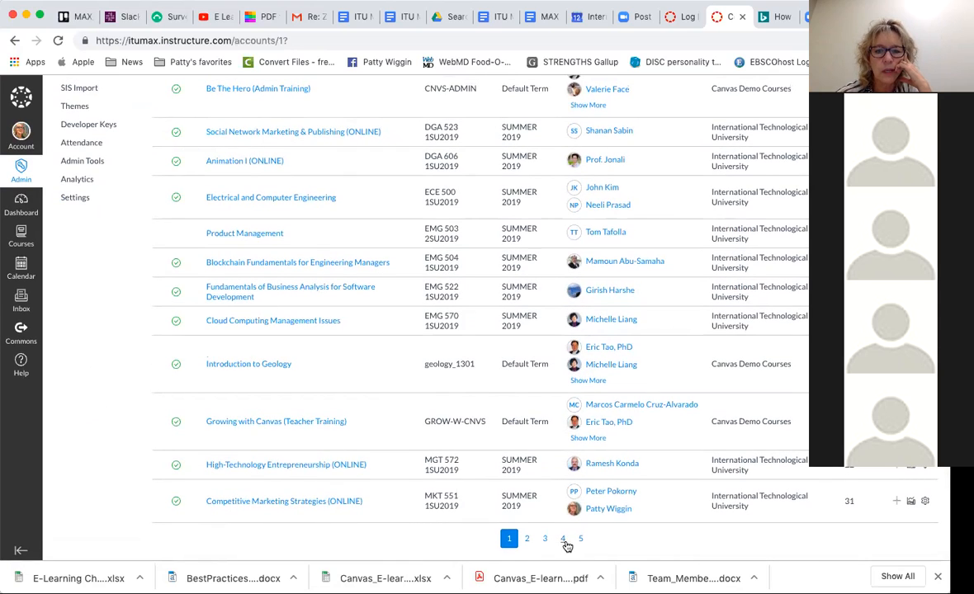
click(562, 536)
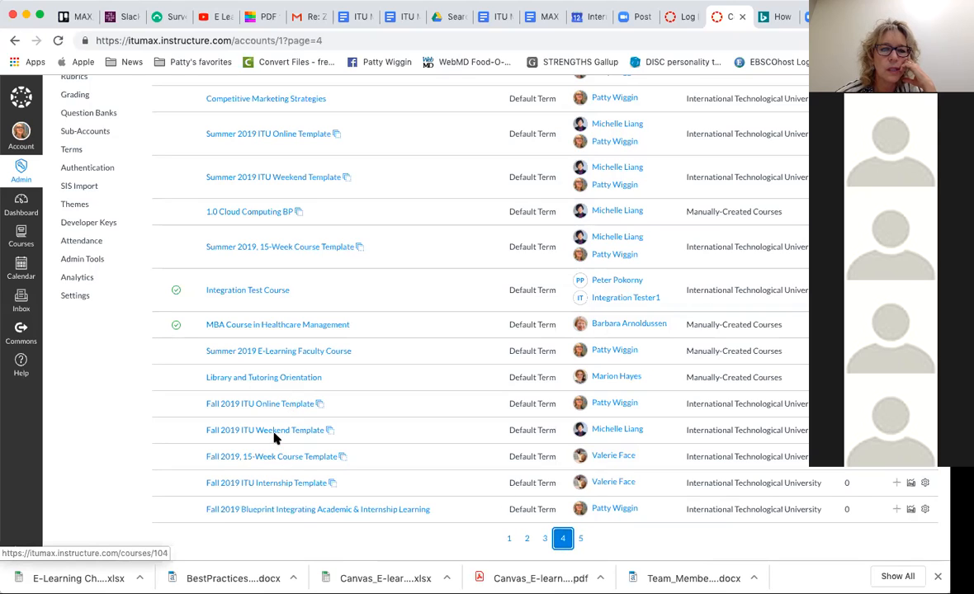
click(275, 431)
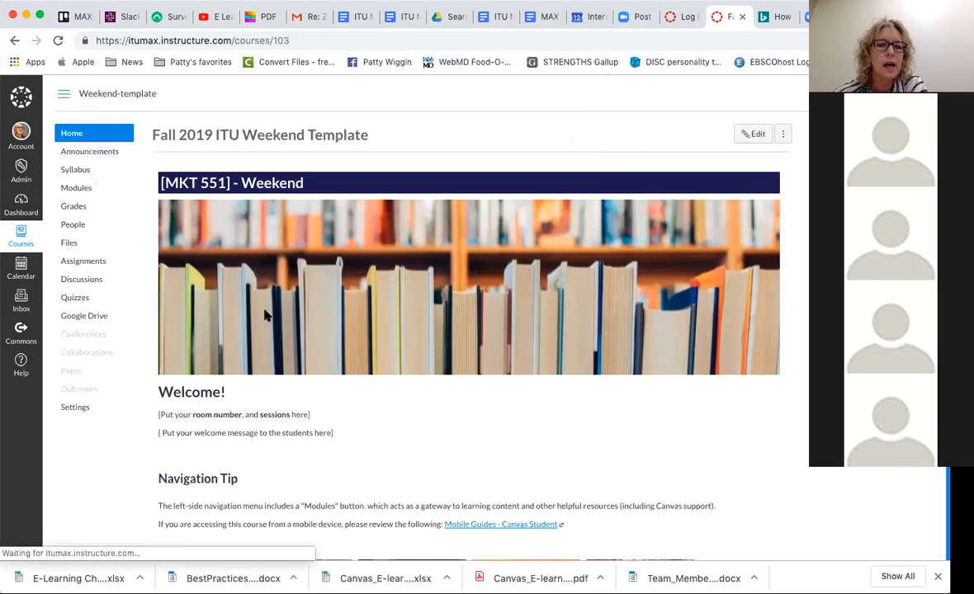
scroll(358, 341, down, 3)
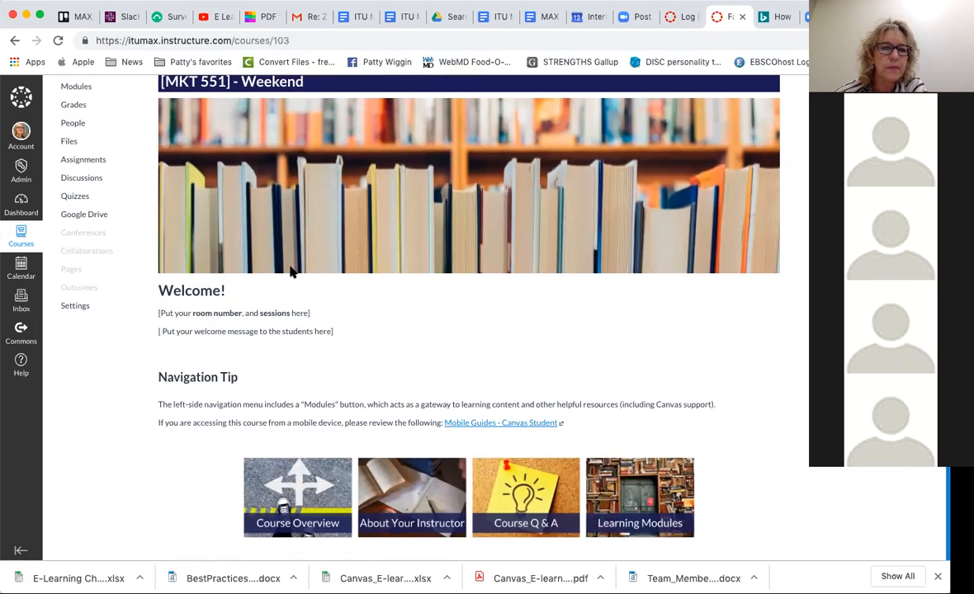
scroll(292, 269, up, 3)
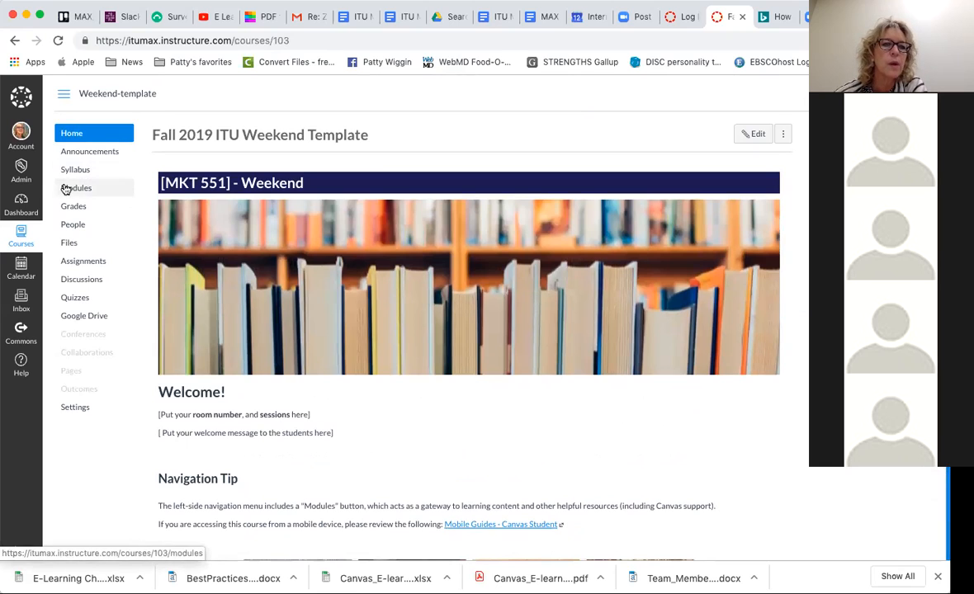
- Open the course's modules and review the instructor, student resources and welcome modules
click(67, 188)
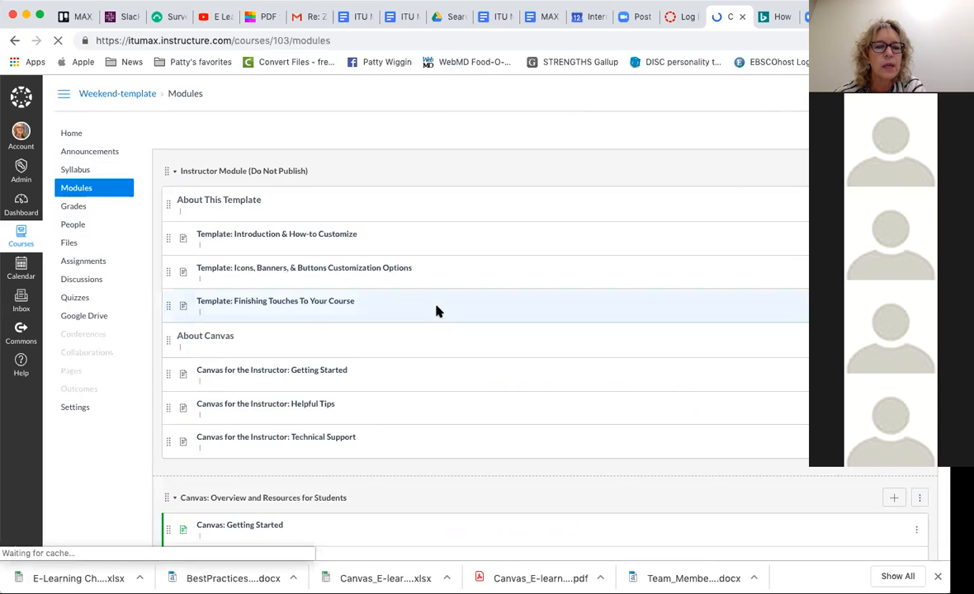
scroll(436, 301, down, 5)
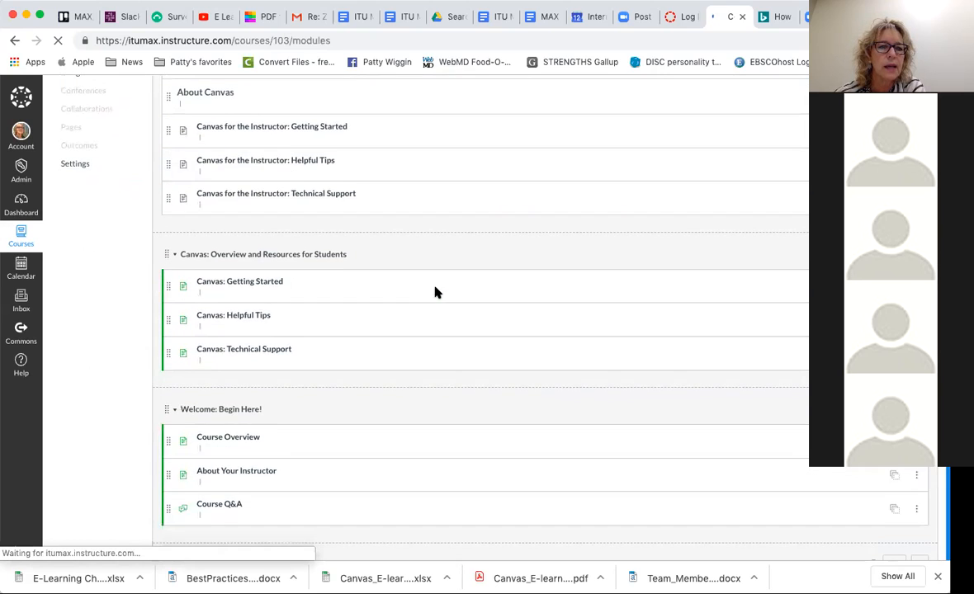
scroll(436, 292, down, 2)
scroll(437, 292, up, 5)
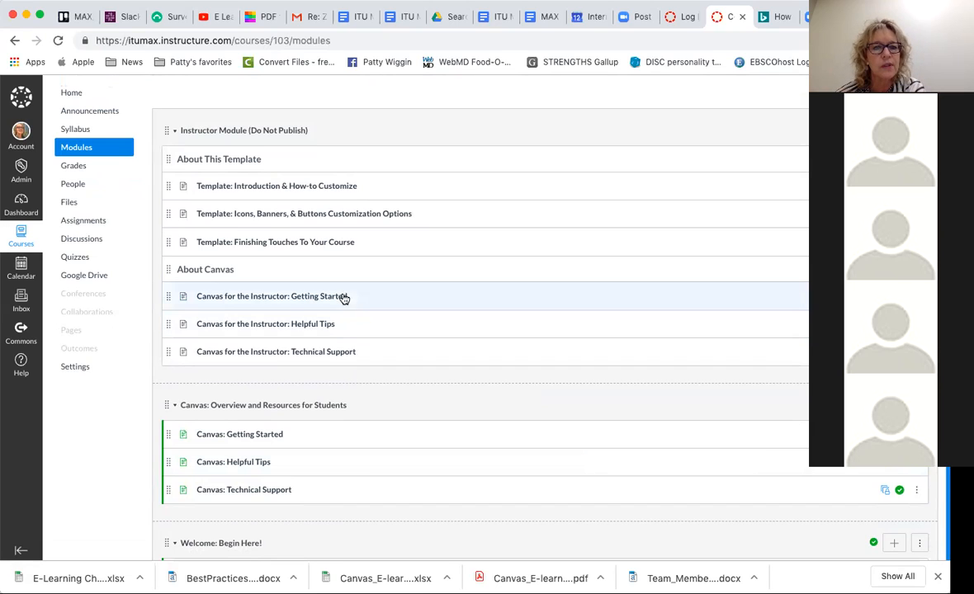
scroll(412, 329, down, 1)
scroll(413, 328, down, 2)
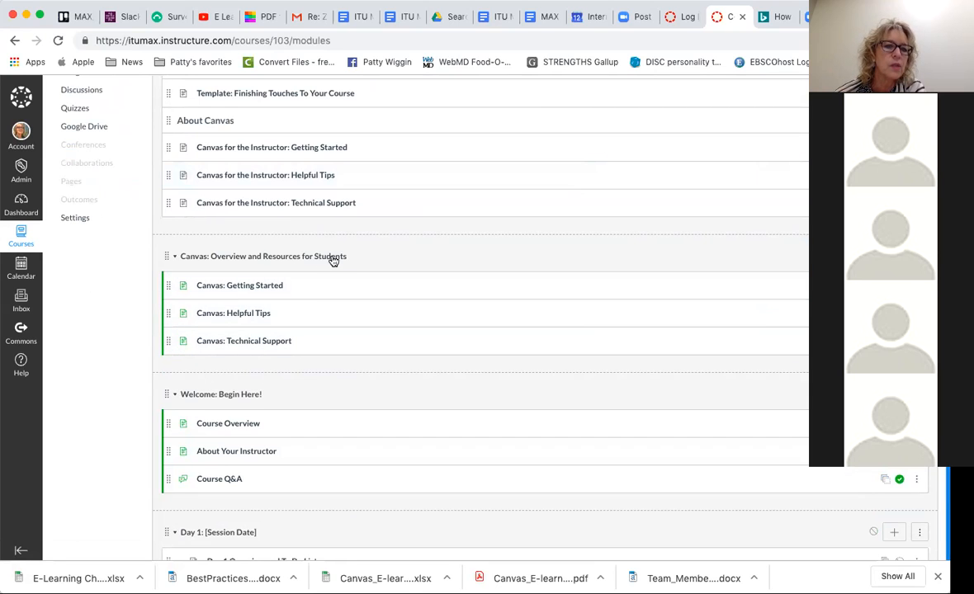
- Open the student page Canvas: Helpful Tips and review its guide links and the Calendar and Files tutorial videos
click(236, 313)
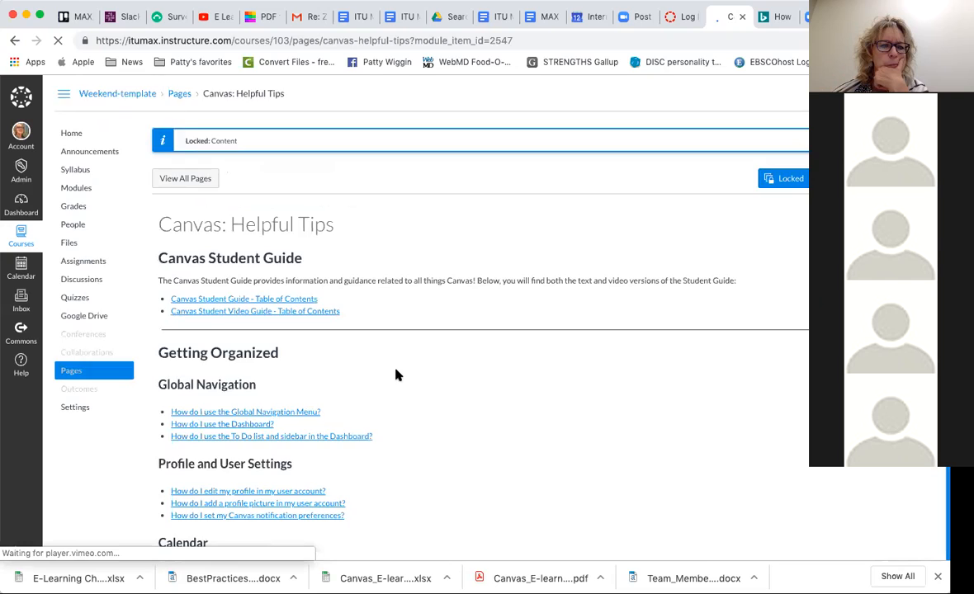
scroll(396, 373, down, 4)
scroll(397, 364, down, 1)
scroll(397, 365, up, 3)
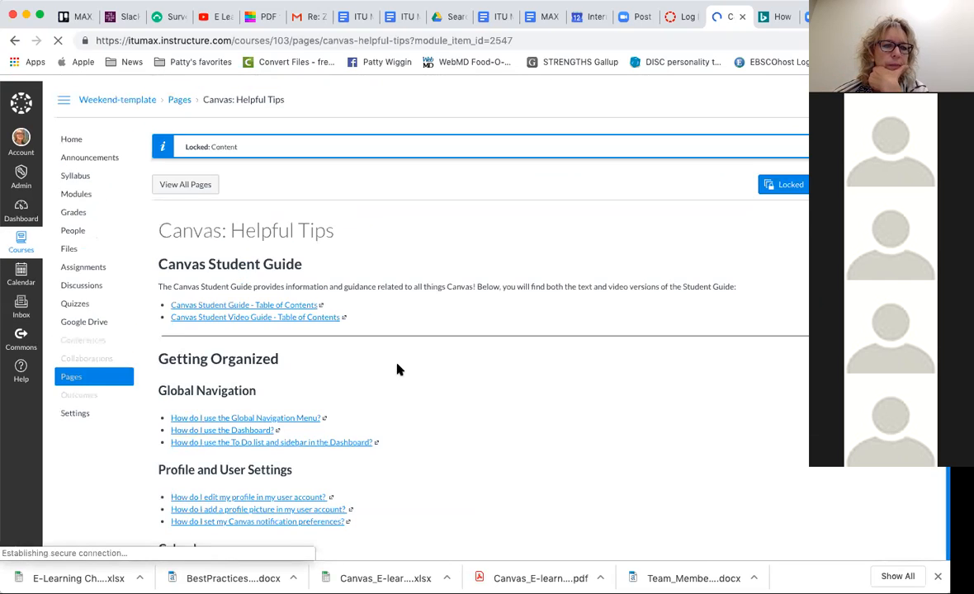
scroll(397, 365, down, 2)
scroll(397, 368, down, 3)
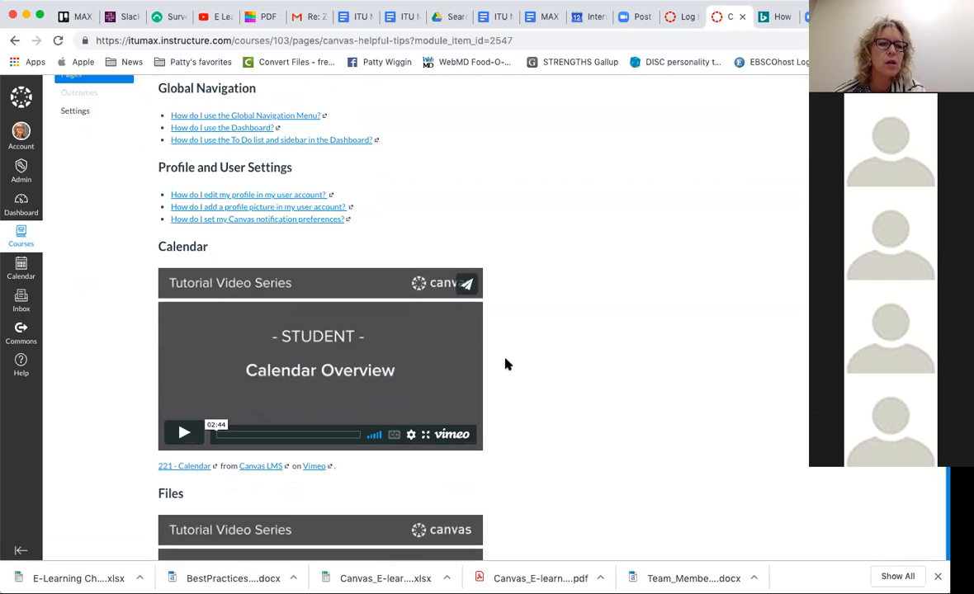
scroll(509, 364, down, 1)
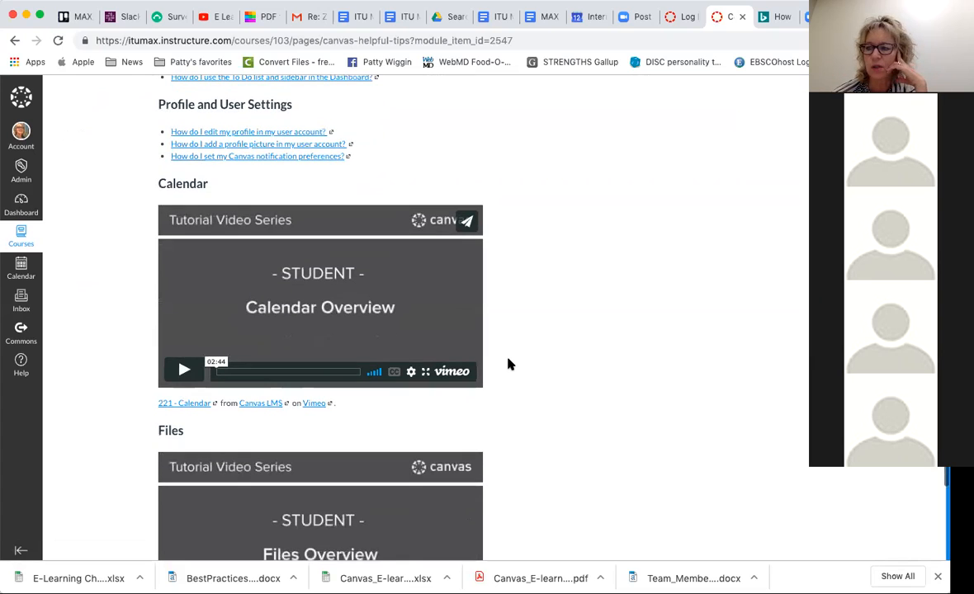
scroll(526, 332, down, 2)
scroll(528, 333, down, 2)
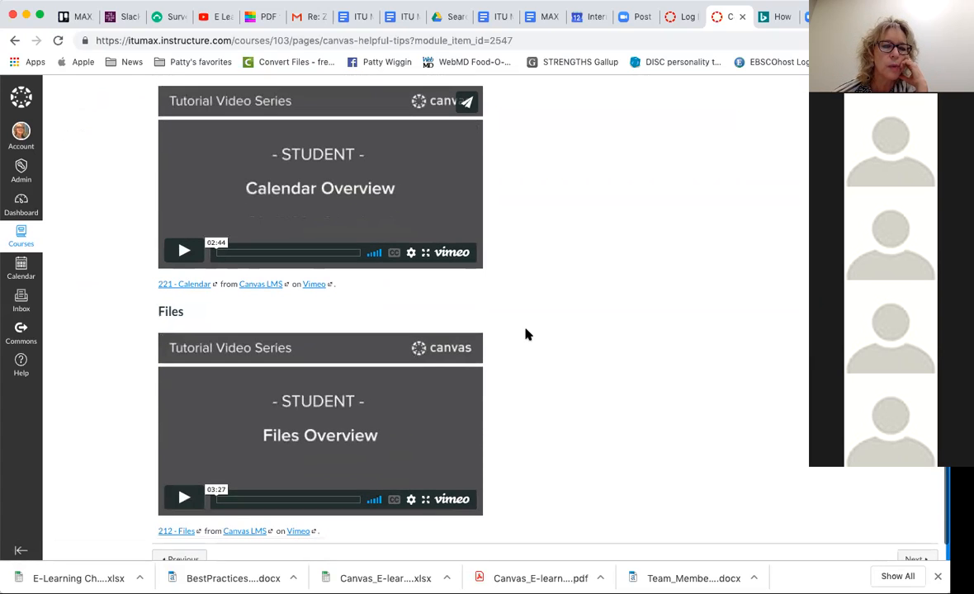
scroll(528, 333, down, 1)
scroll(519, 312, up, 10)
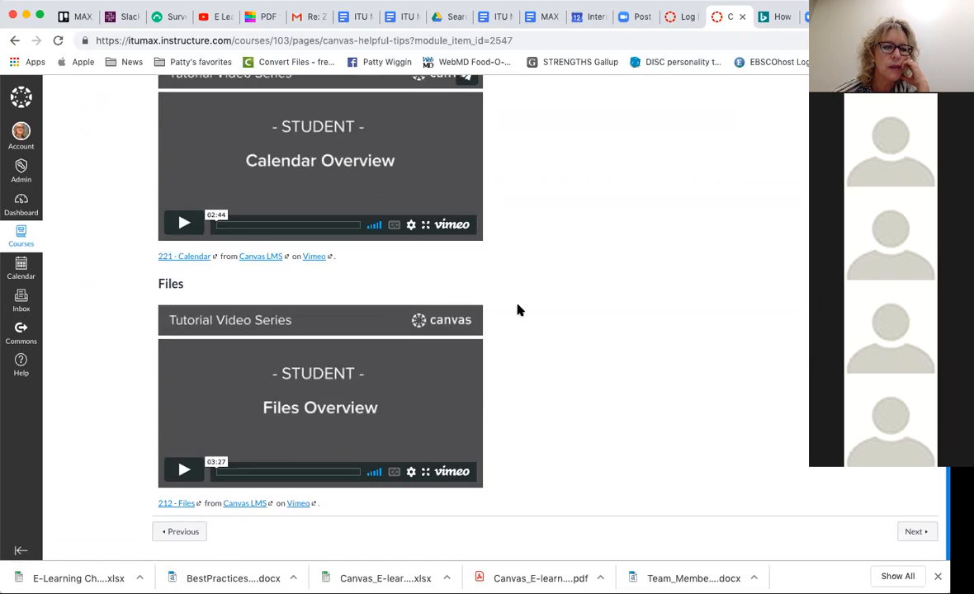
scroll(518, 309, down, 9)
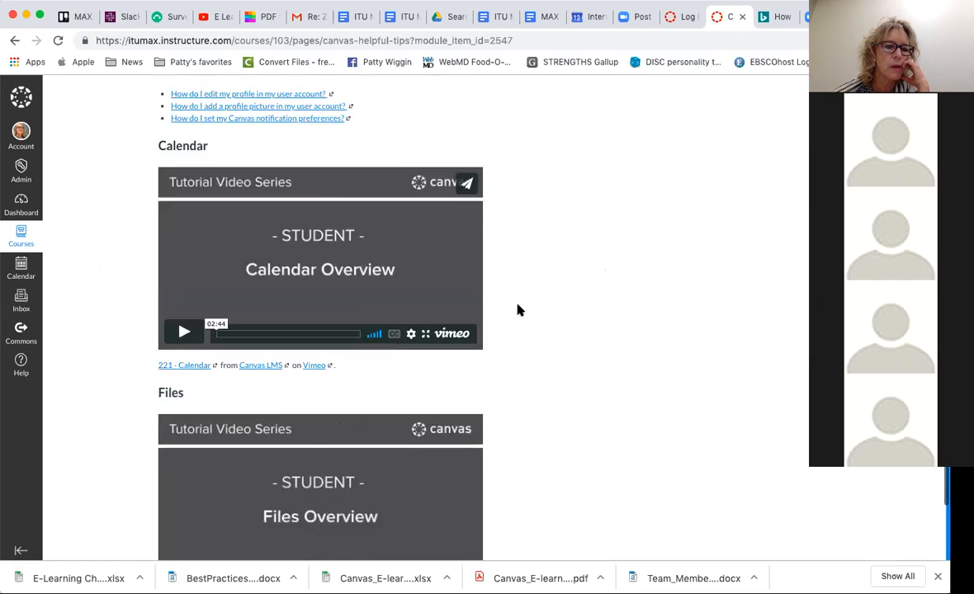
scroll(392, 247, up, 10)
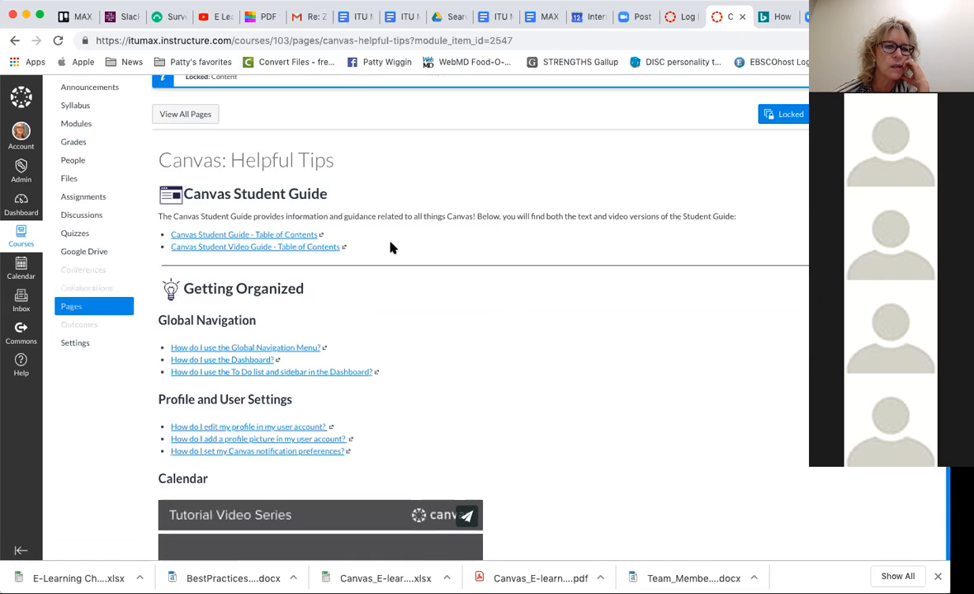
- Return to the modules, open the student page Canvas: Getting Started and review its basics links and tutorial videos
click(14, 40)
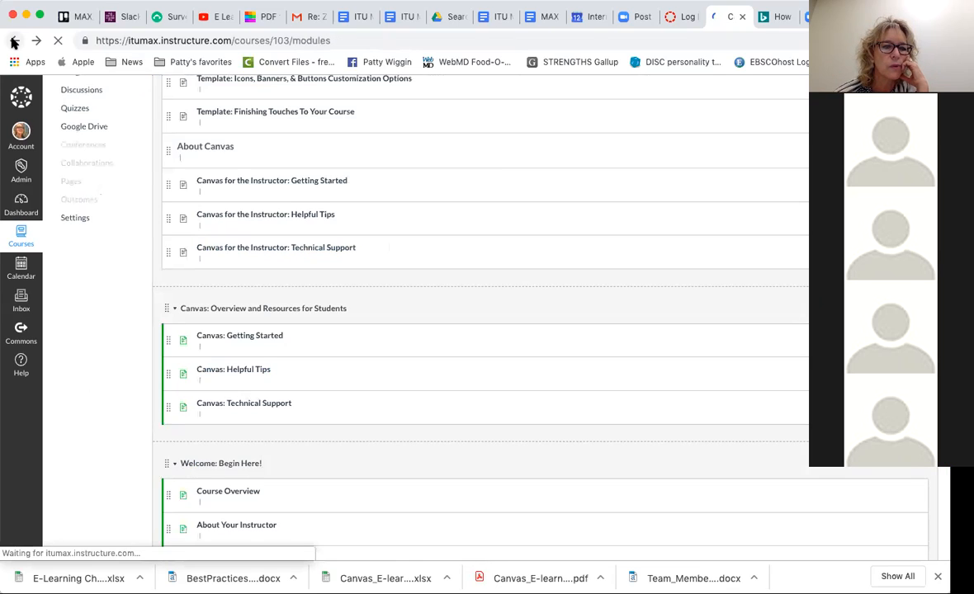
click(256, 336)
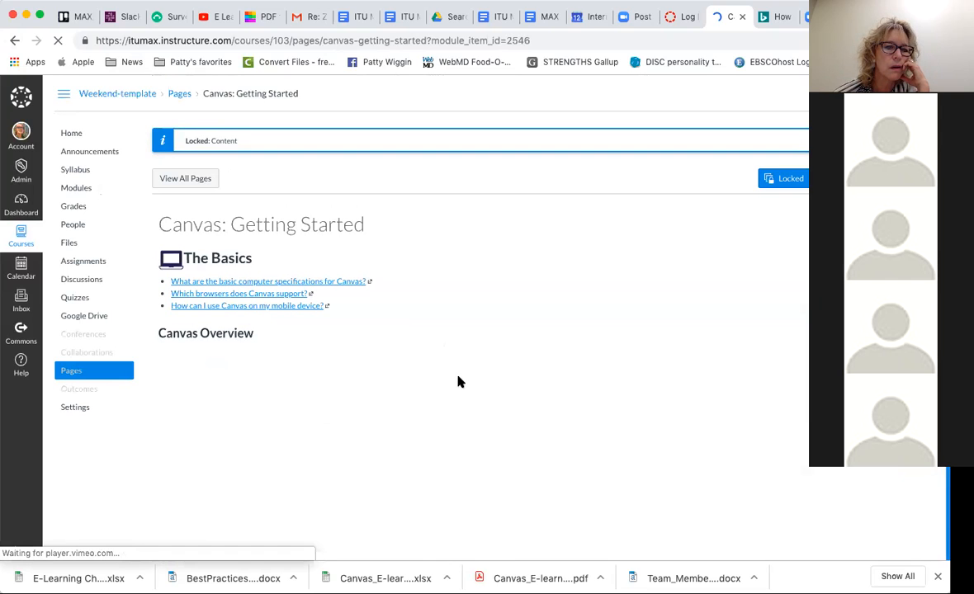
scroll(505, 386, down, 3)
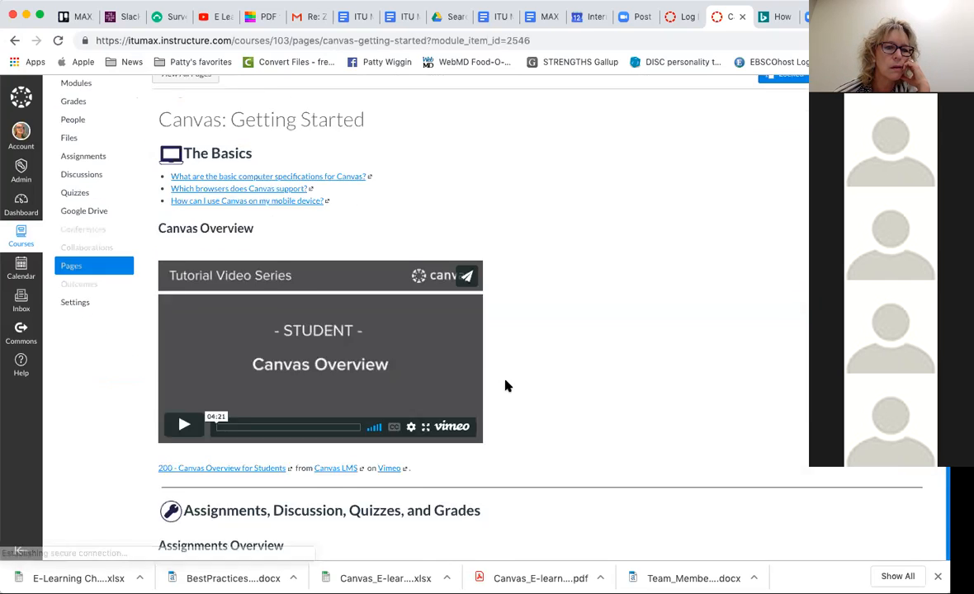
scroll(506, 385, down, 10)
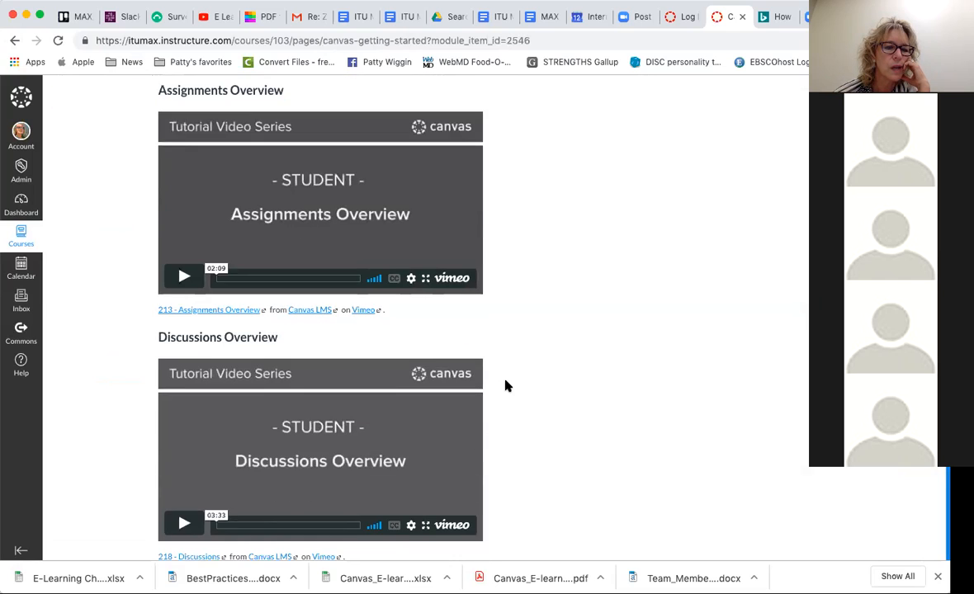
scroll(507, 385, down, 10)
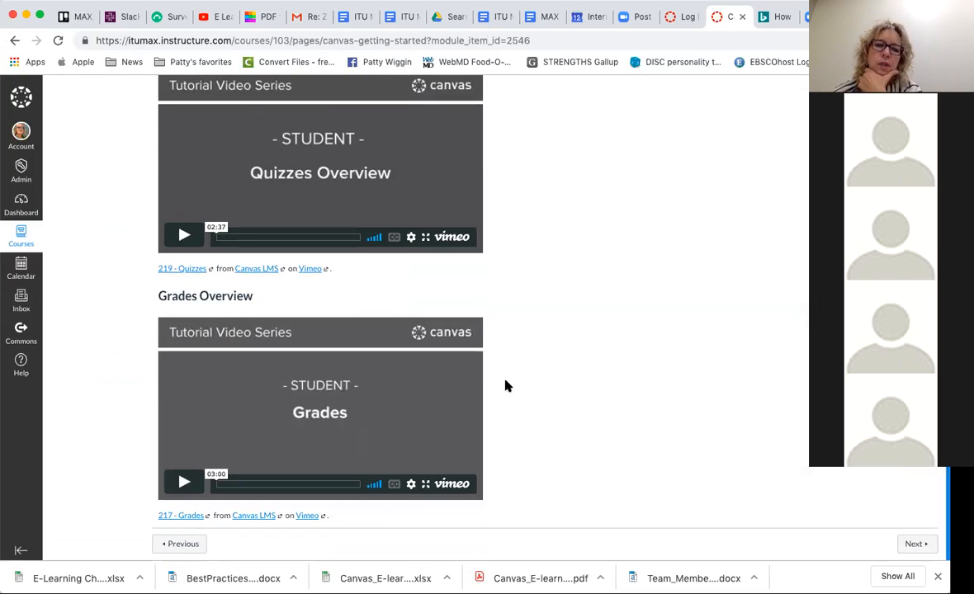
scroll(506, 386, up, 8)
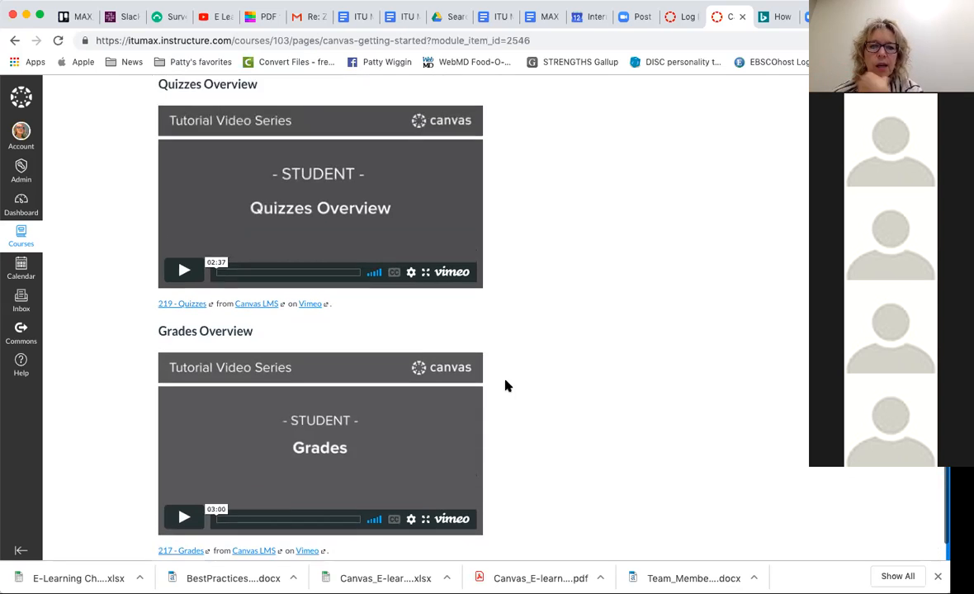
scroll(507, 386, up, 15)
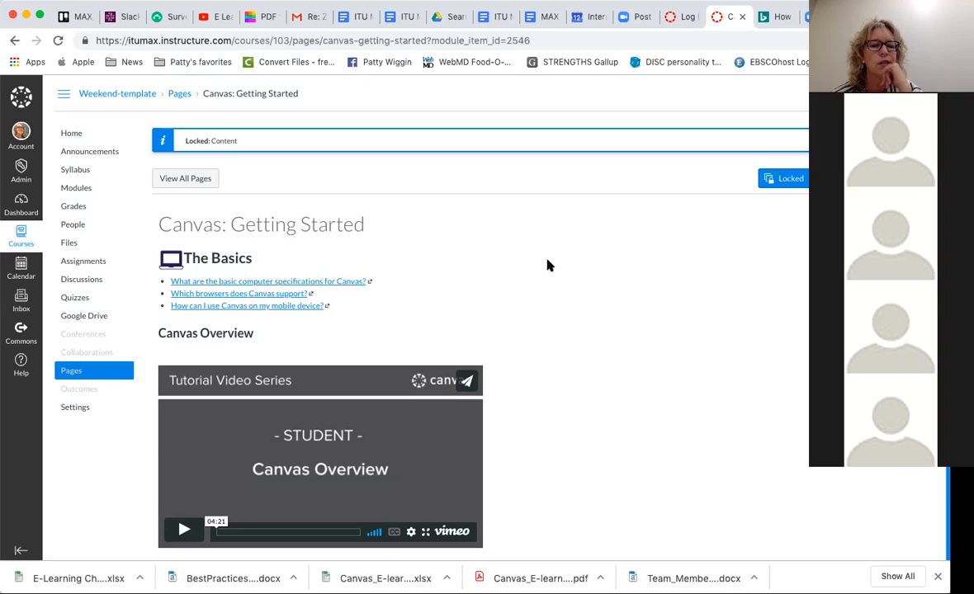
- Open the course files and create a folder named Week One Presentations in the Fall 2019 ITU Weekend Template
click(68, 243)
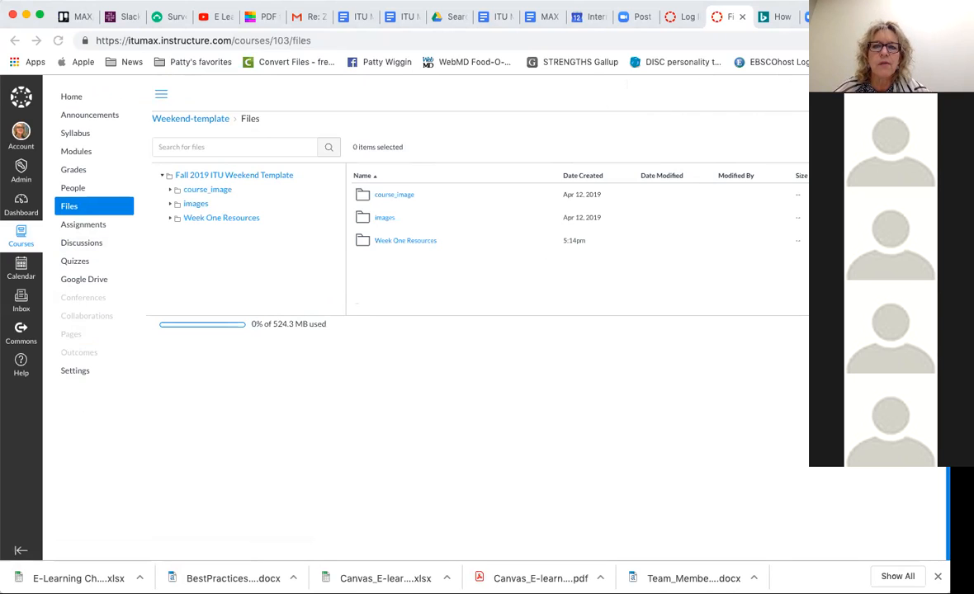
click(858, 147)
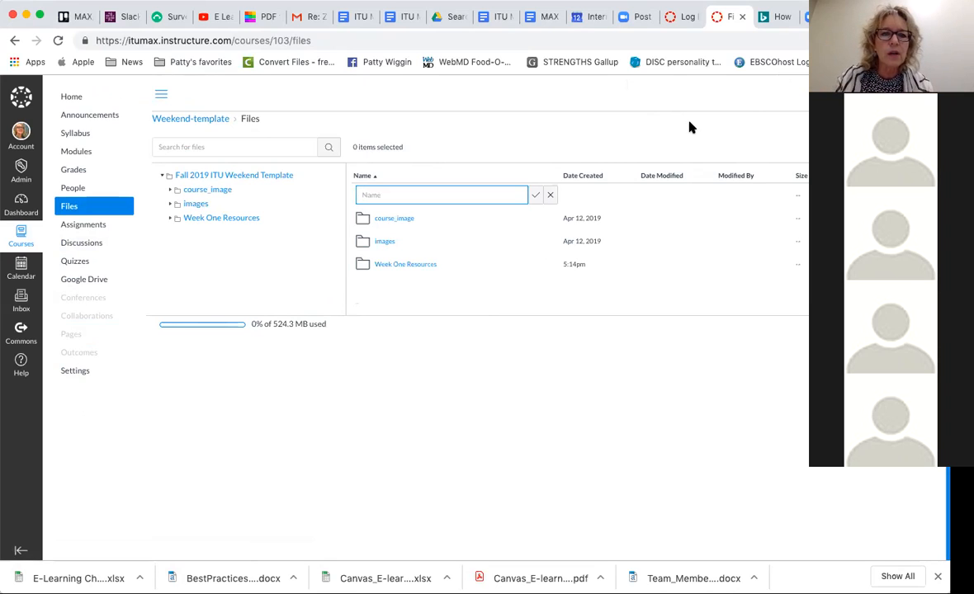
text(WE)
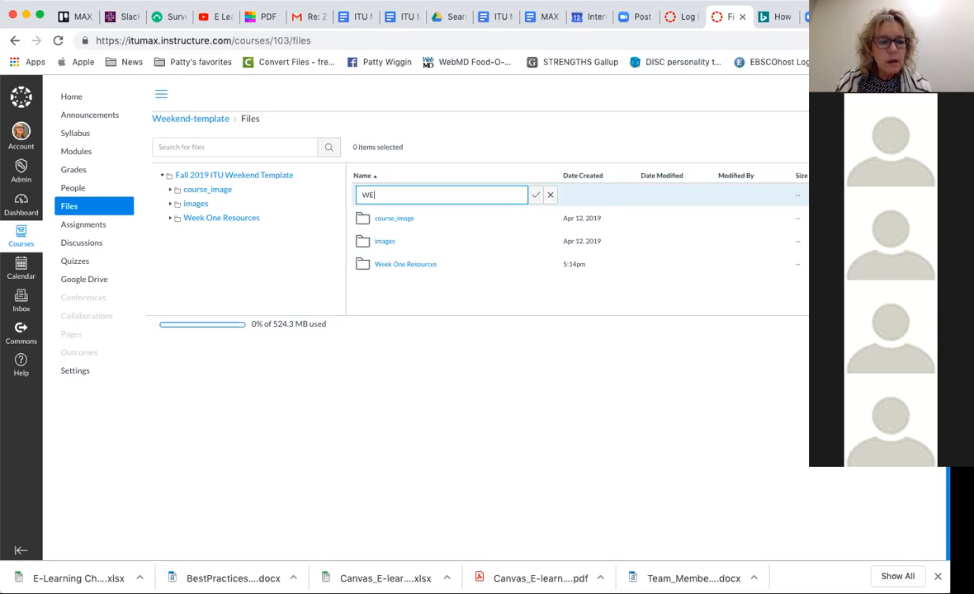
text(elk)
key(BackSpace)
key(BackSpace)
text(k One )
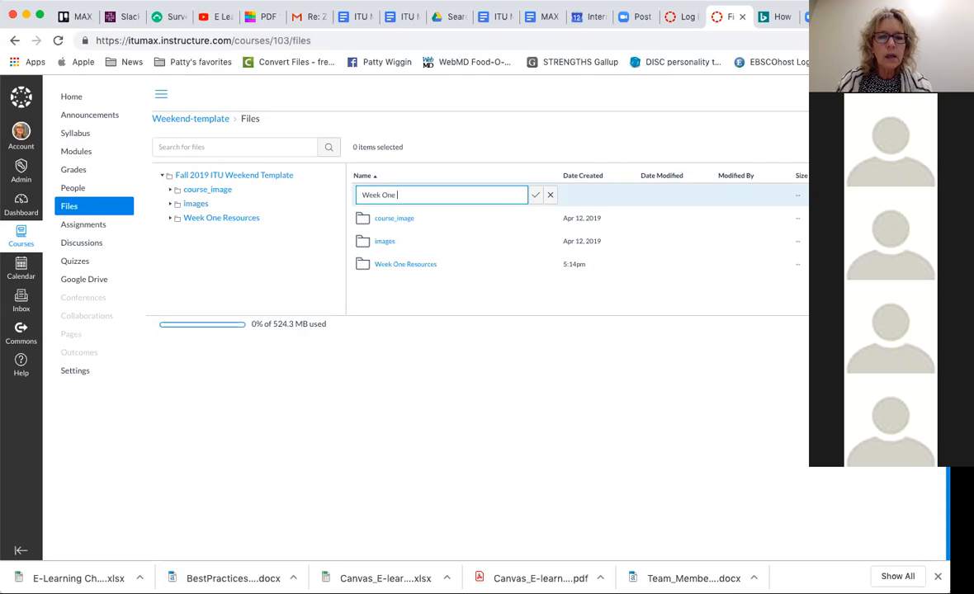
text(Present)
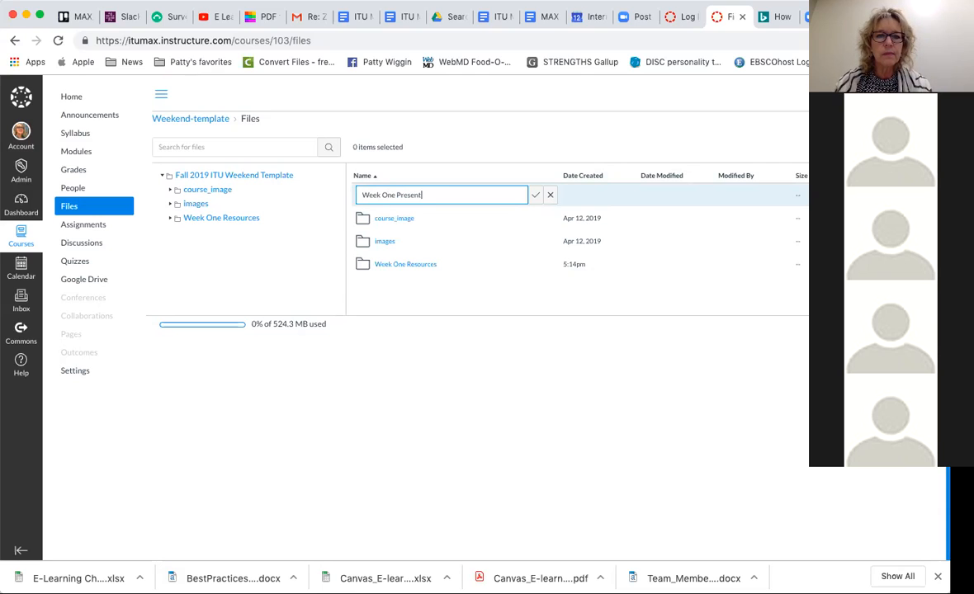
text(ations)
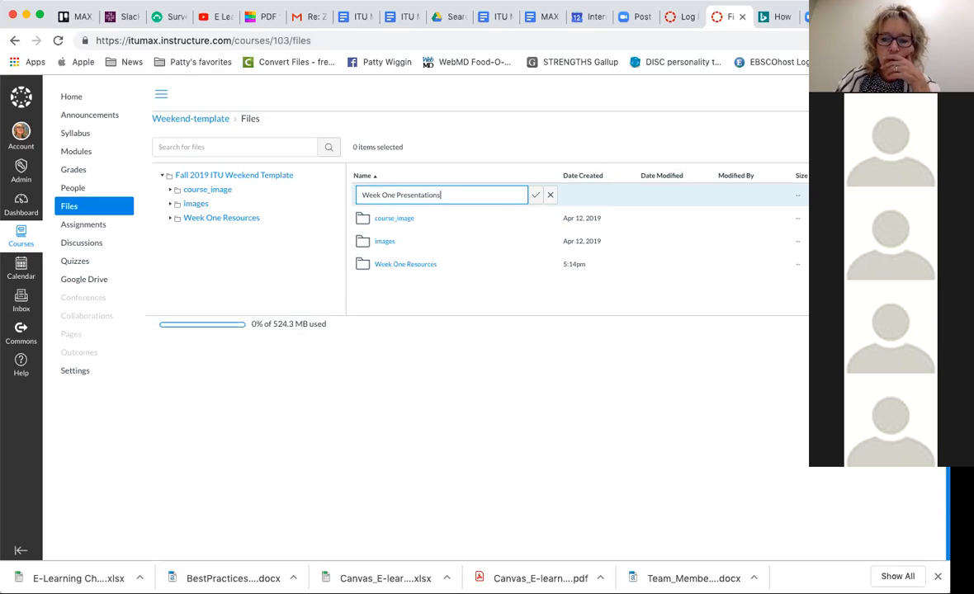
key(Return)
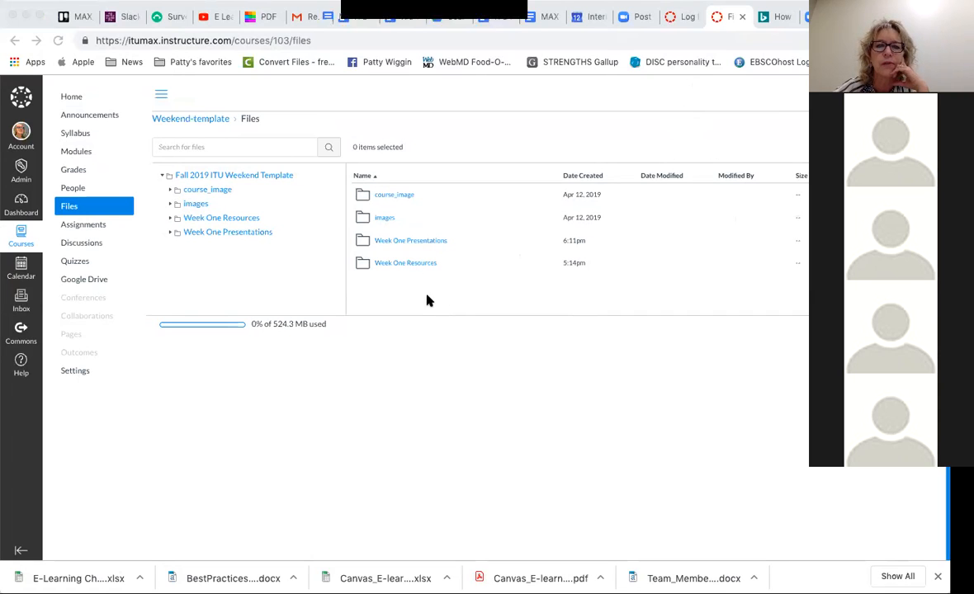
- Upload E-Learning Course_Expectations_2019.docx from the Desktop's MKT 551 Summer 2019 / Week One MKT 551 folder into Week One Resources
click(425, 264)
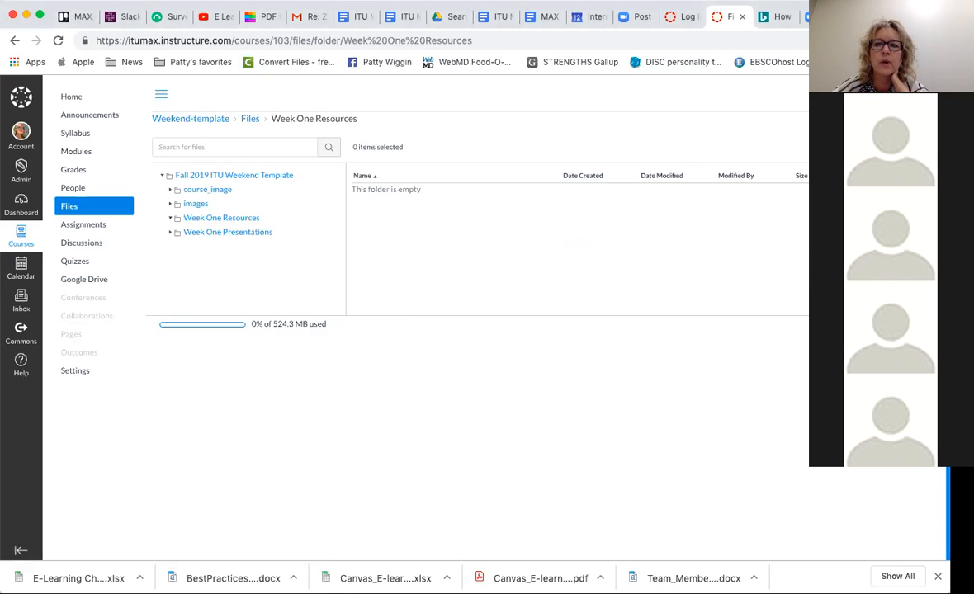
click(903, 147)
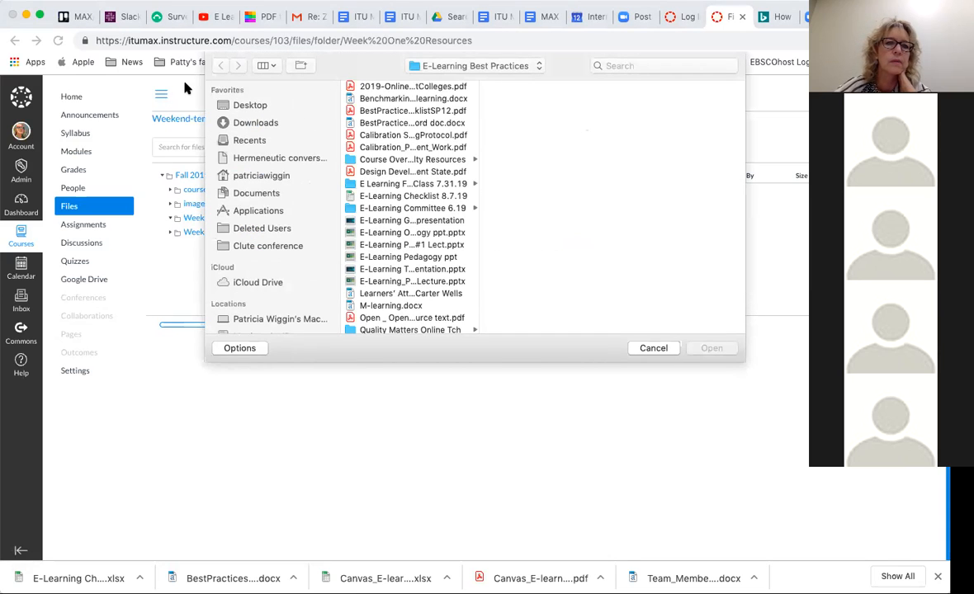
click(252, 106)
scroll(384, 282, down, 8)
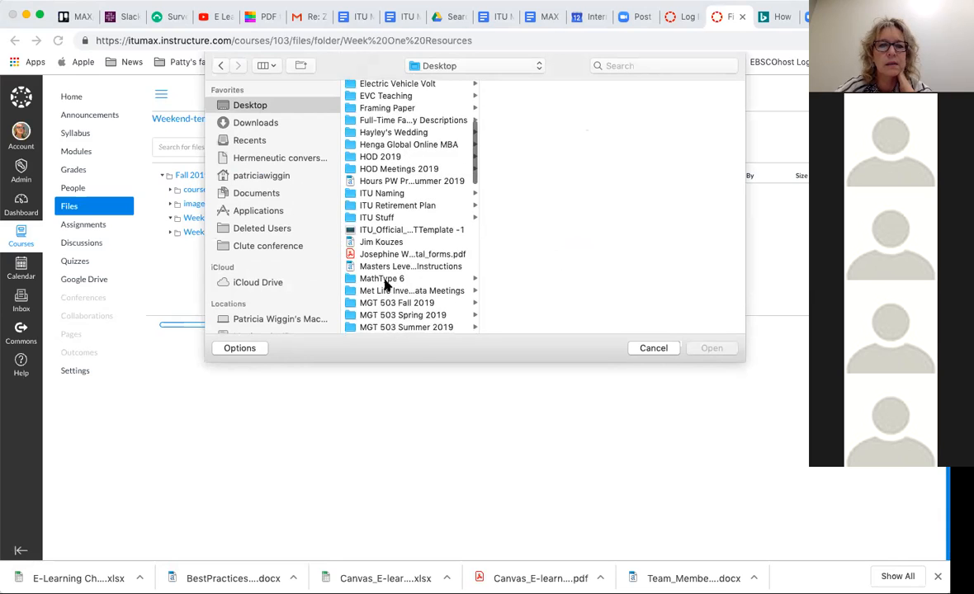
scroll(360, 286, down, 2)
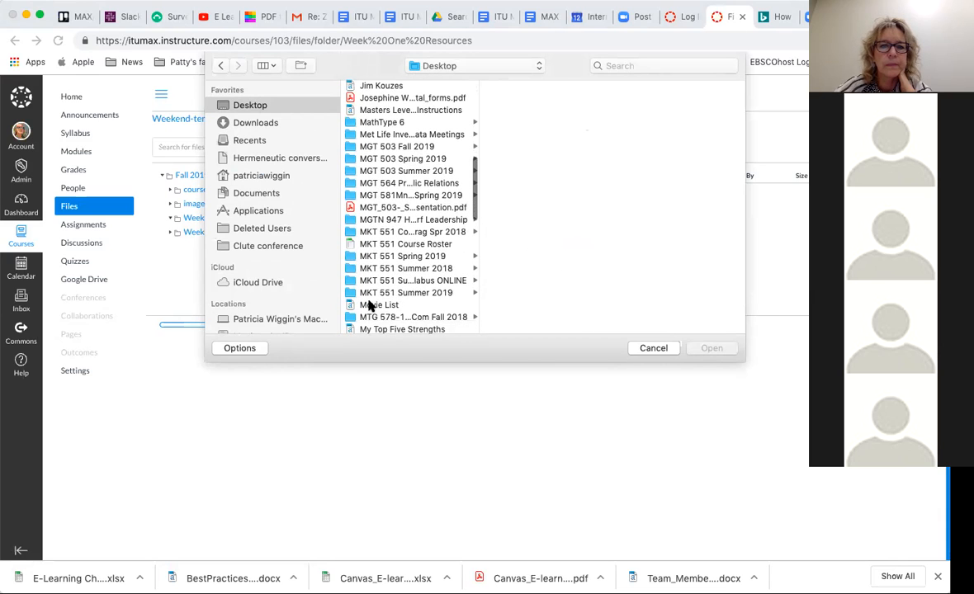
click(466, 292)
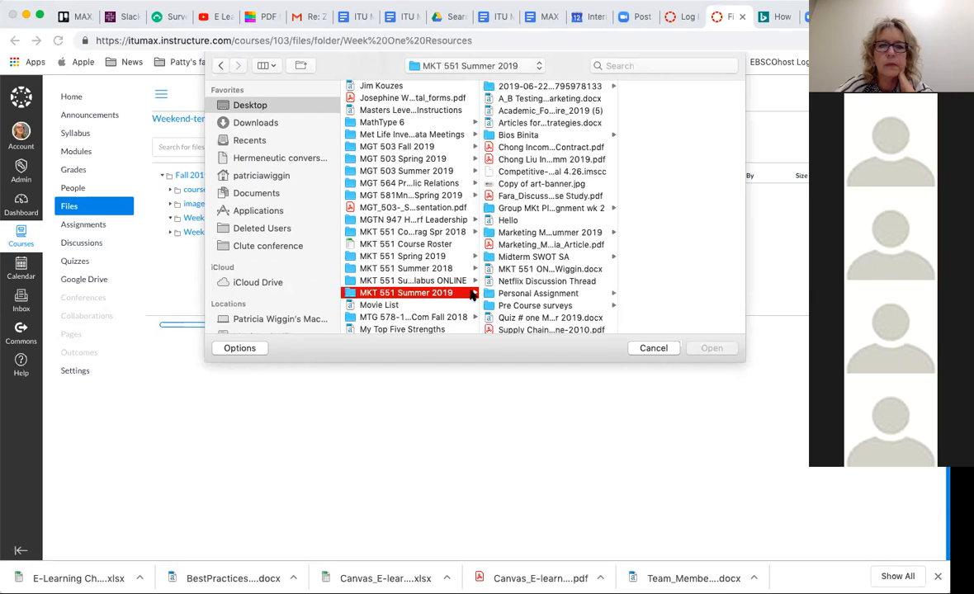
scroll(566, 276, down, 5)
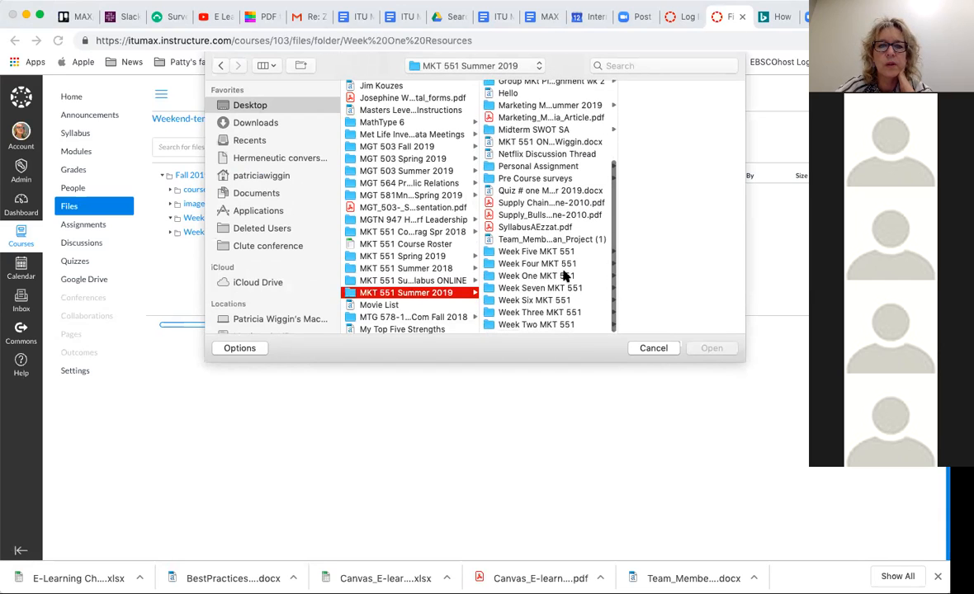
click(511, 280)
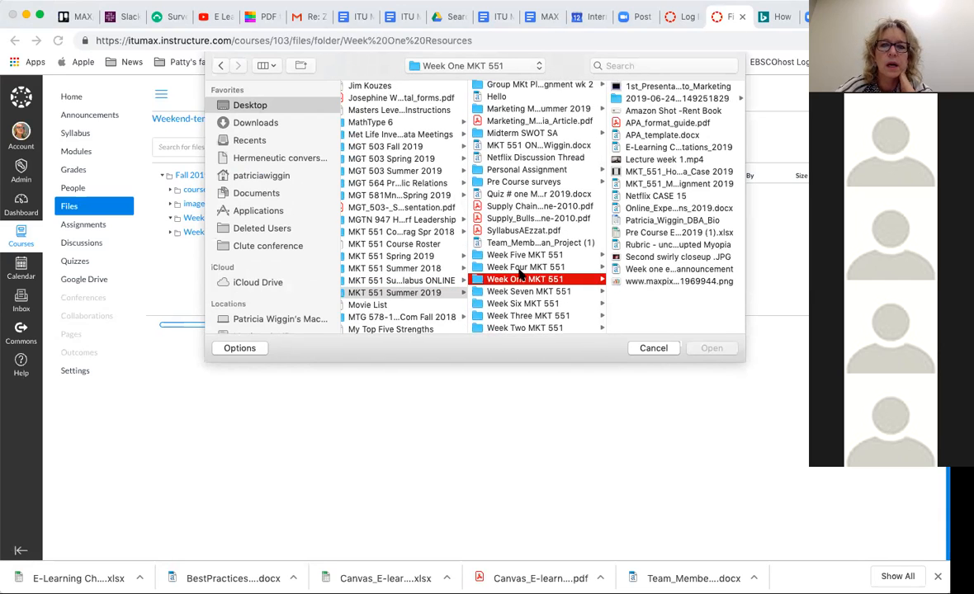
click(673, 149)
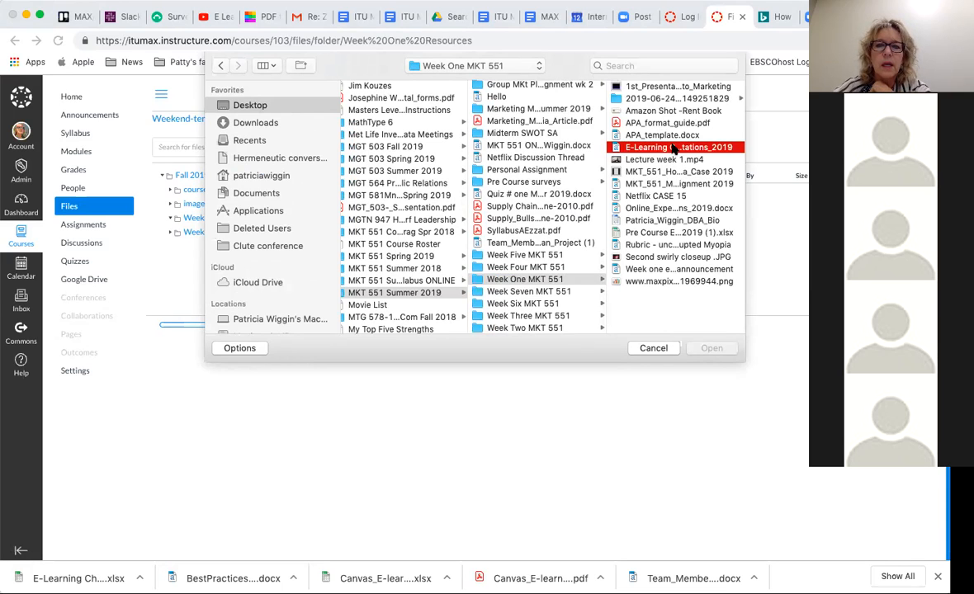
double_click(672, 149)
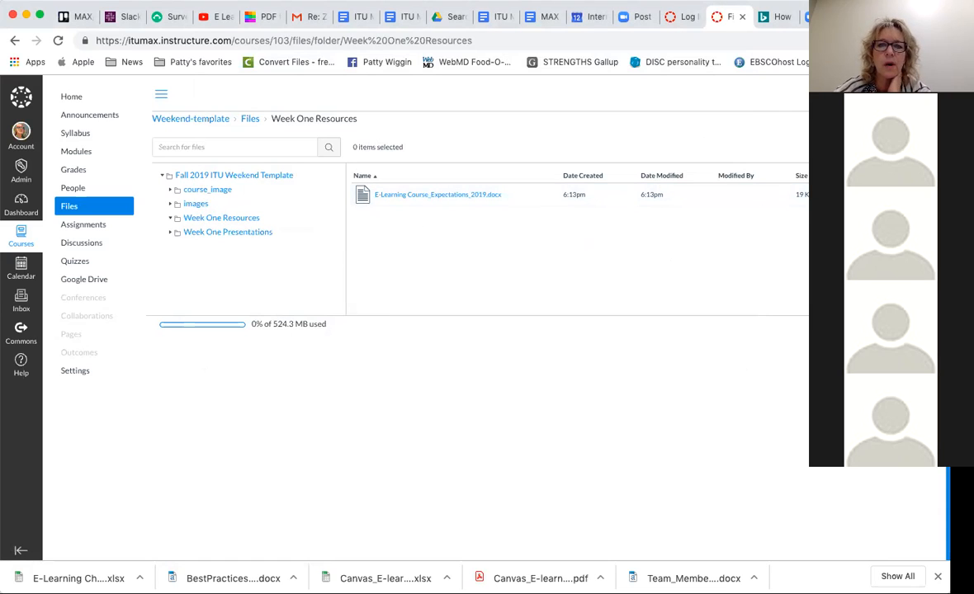
- Upload the instructor's DBA bio document and Netflix CASE 15.docx from Week One MKT 551 into Week One Resources
click(902, 146)
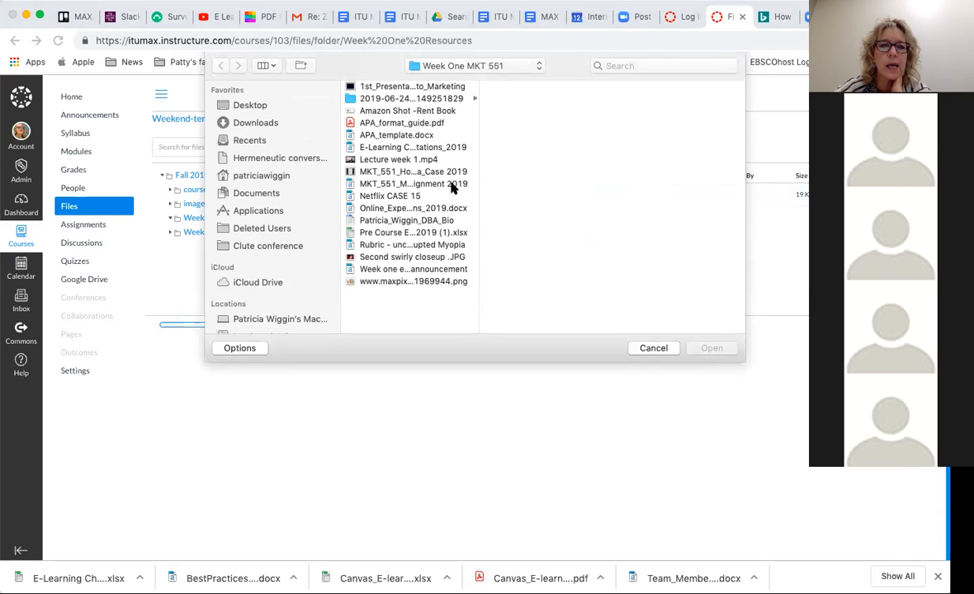
double_click(379, 219)
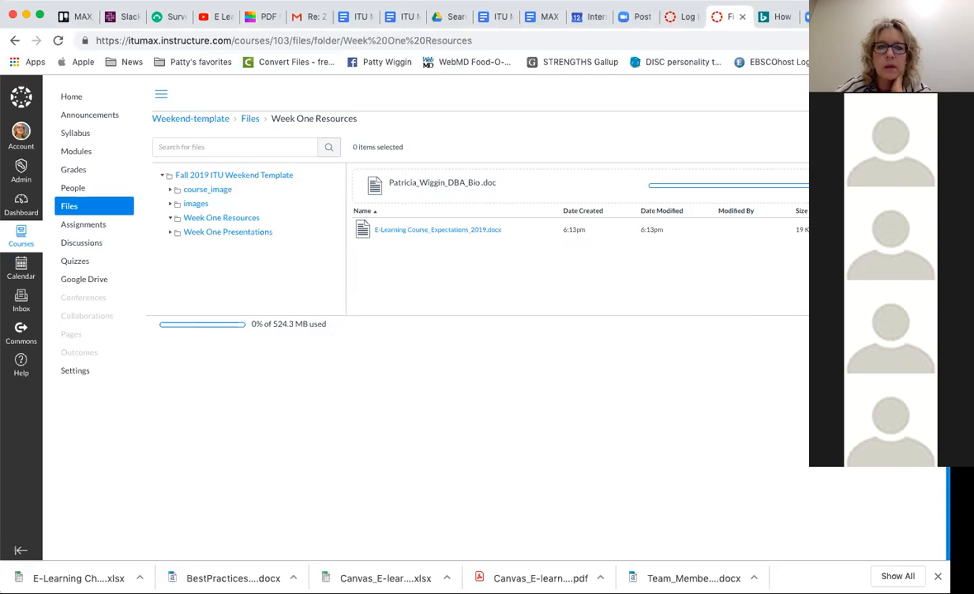
click(898, 147)
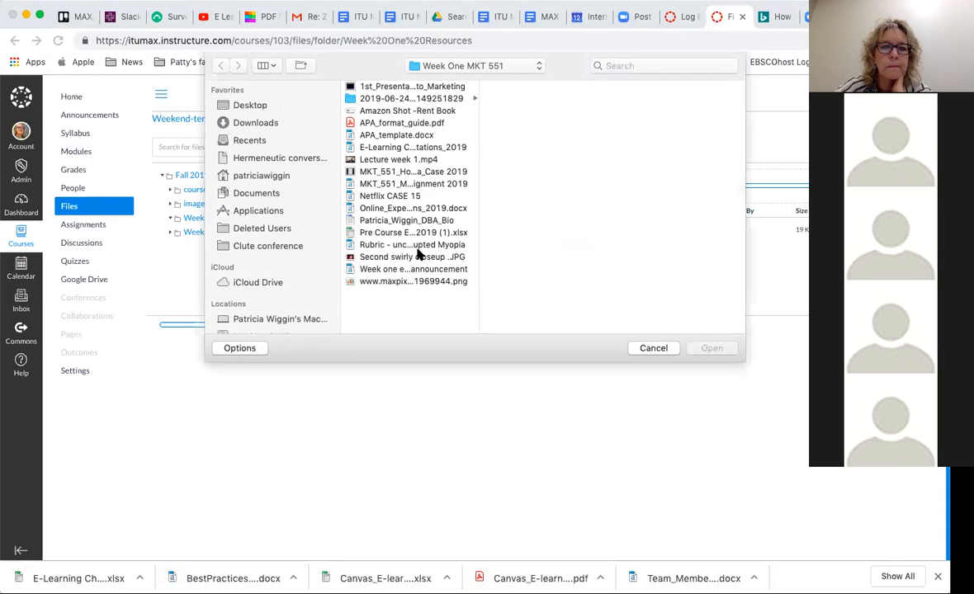
click(364, 198)
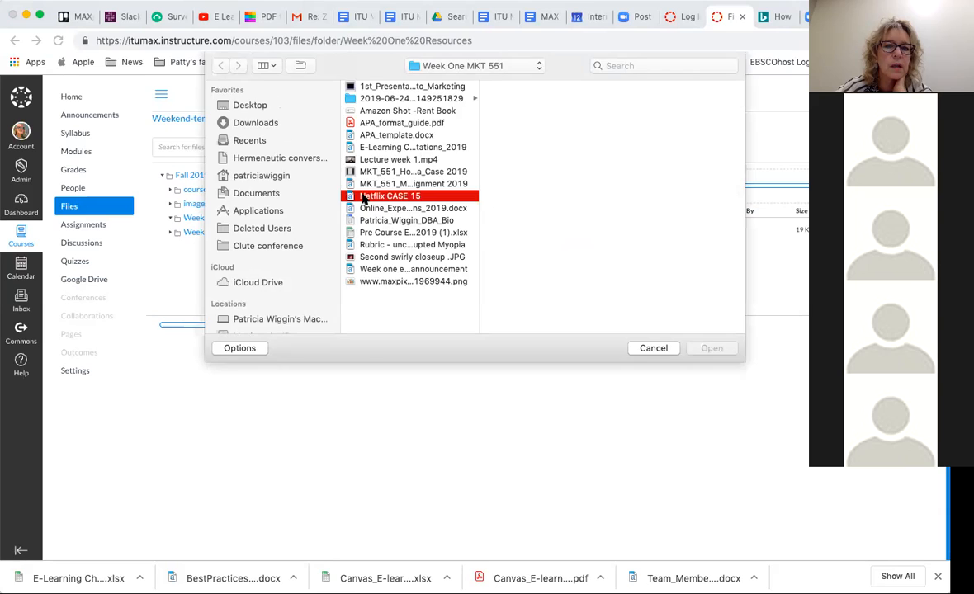
double_click(364, 198)
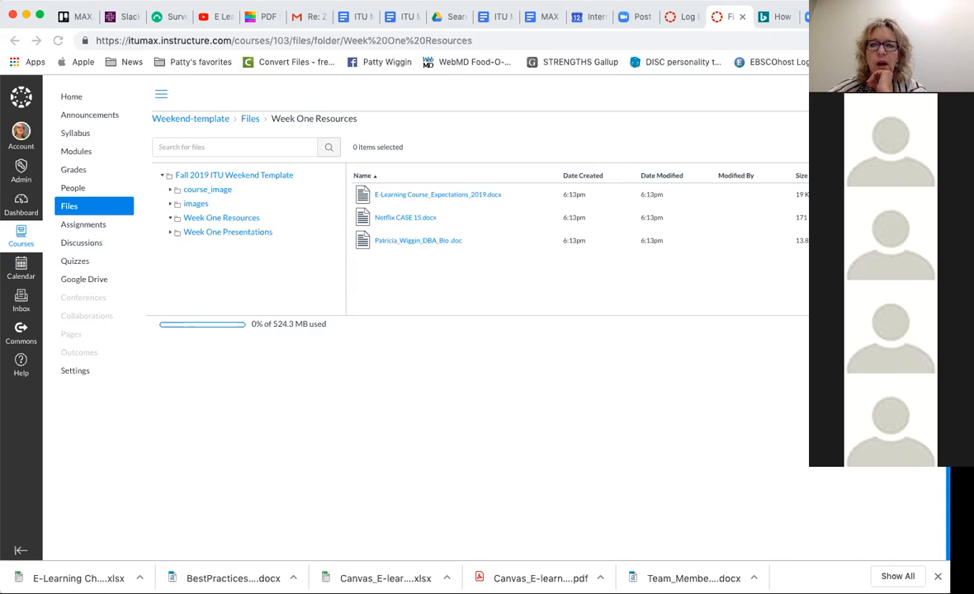
- Unpublish E-Learning Course_Expectations_2019.docx in the Week One Resources folder through its permissions
click(887, 195)
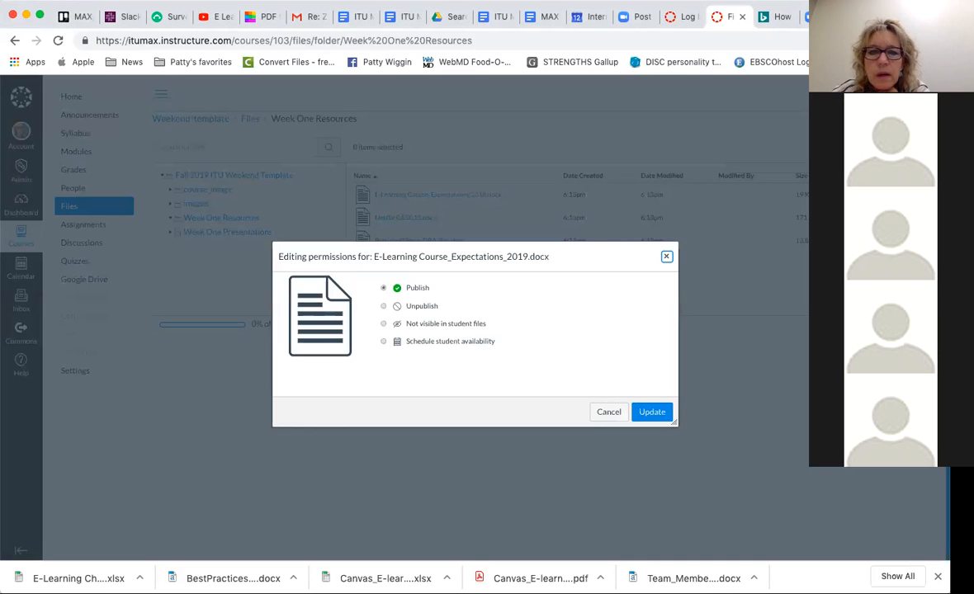
click(399, 306)
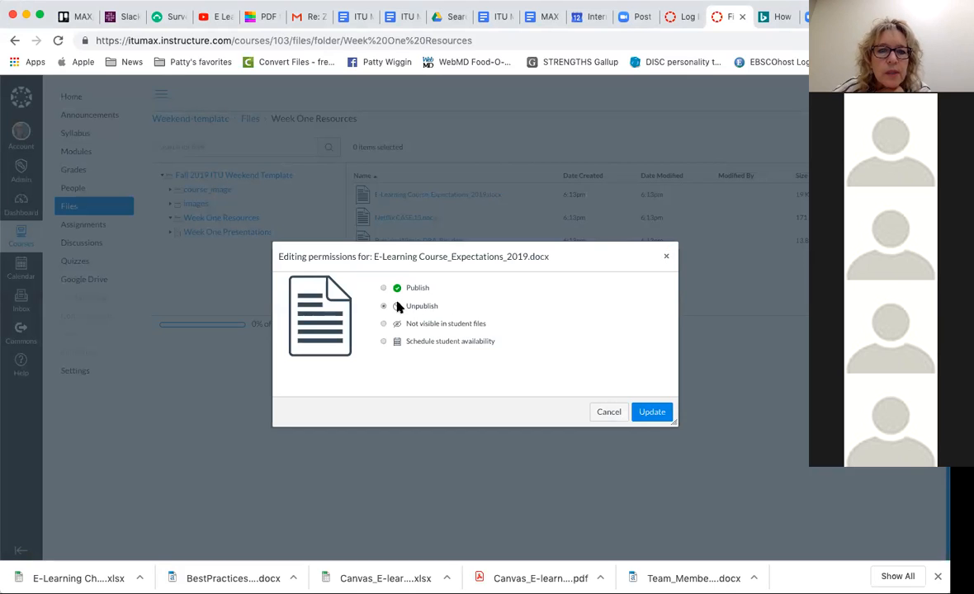
click(651, 411)
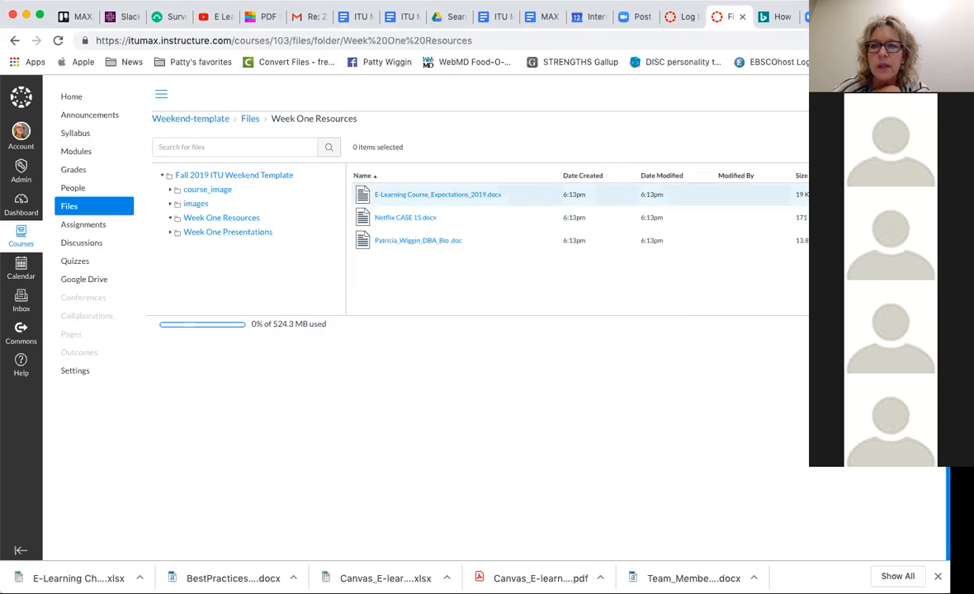
click(895, 195)
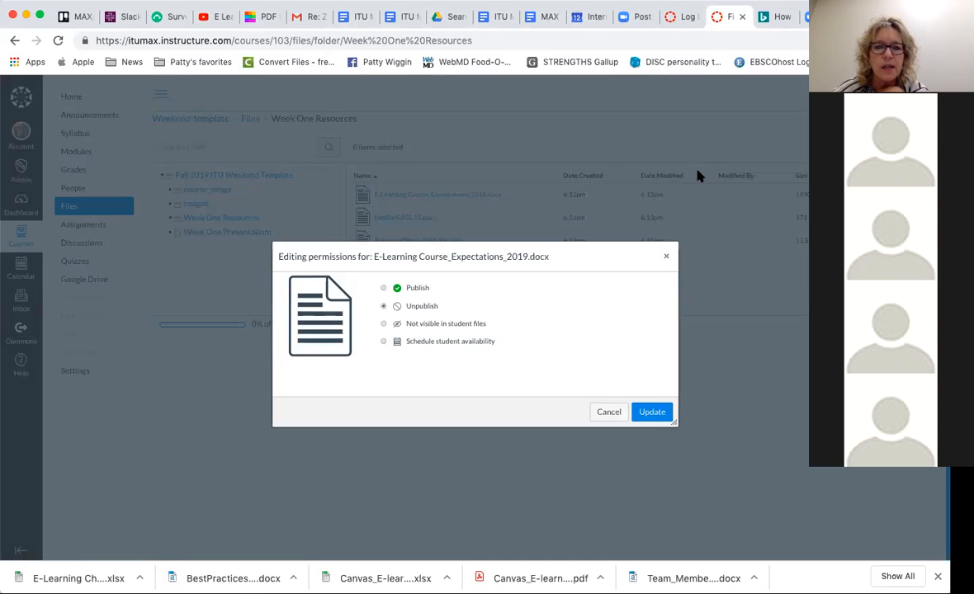
click(651, 411)
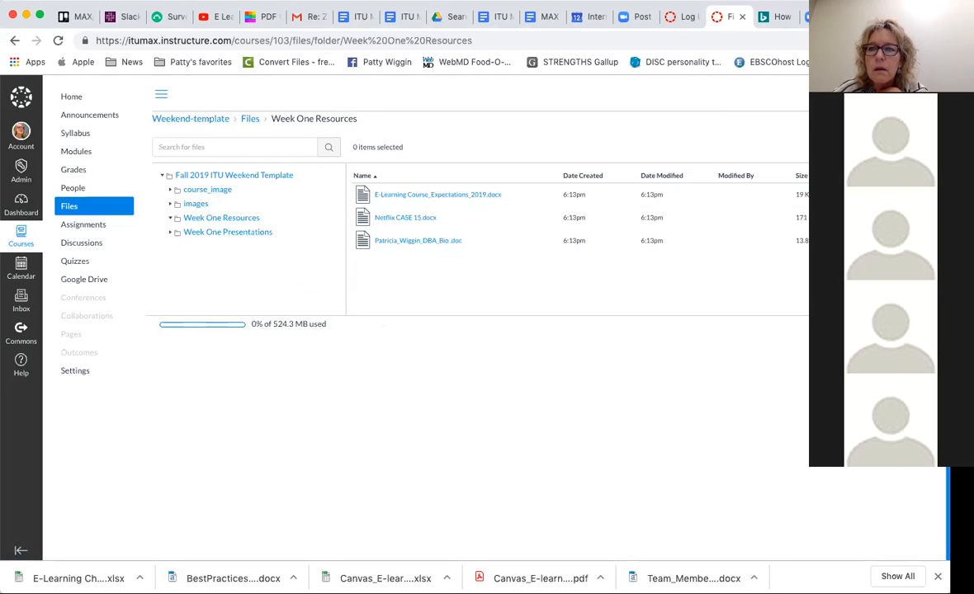
- Set the permissions of E-Learning Course_Expectations_2019.docx back to Publish
click(895, 195)
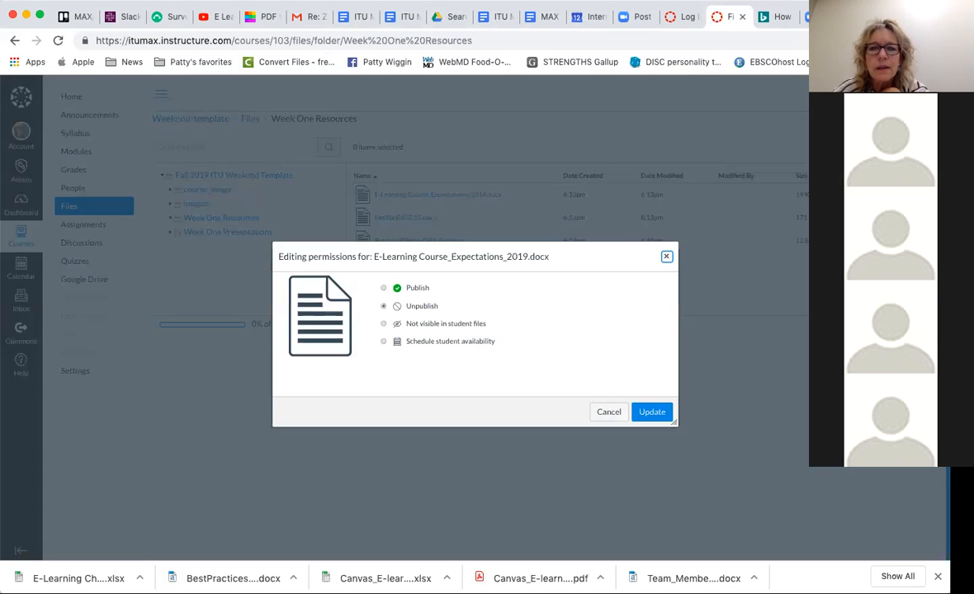
click(383, 288)
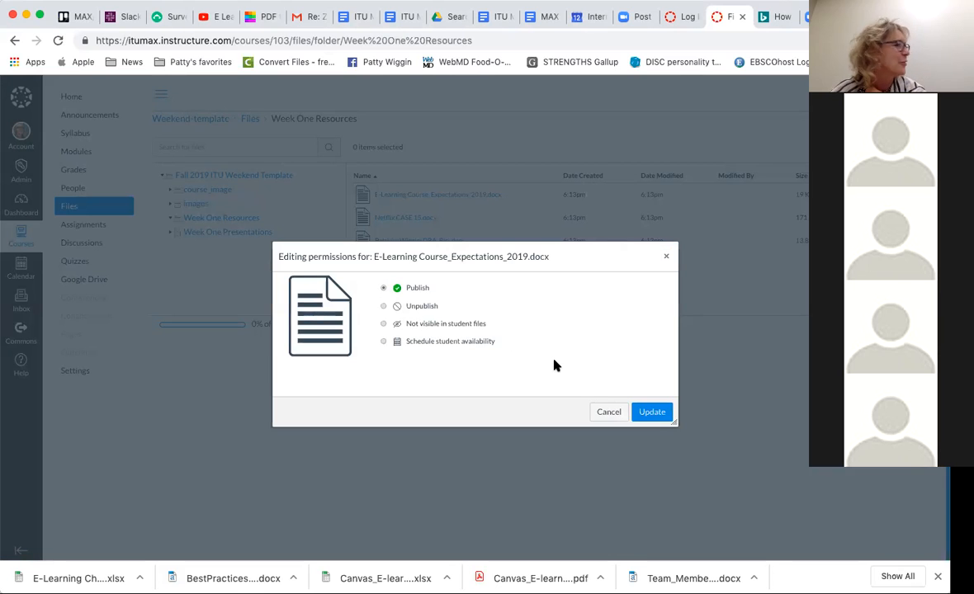
click(651, 411)
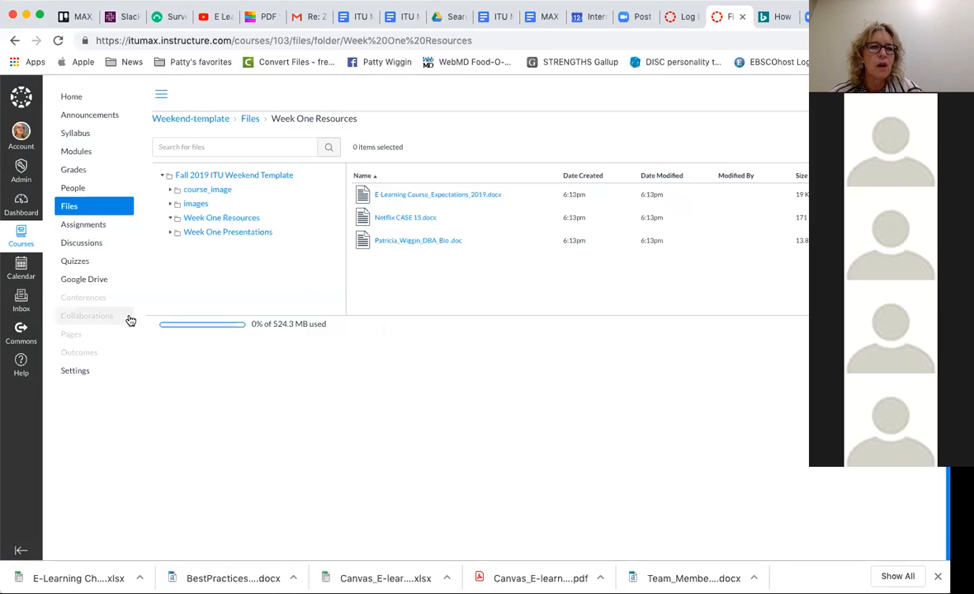
- Review the Course Syllabus in its editor, save it without edits and return to the course home page
click(72, 97)
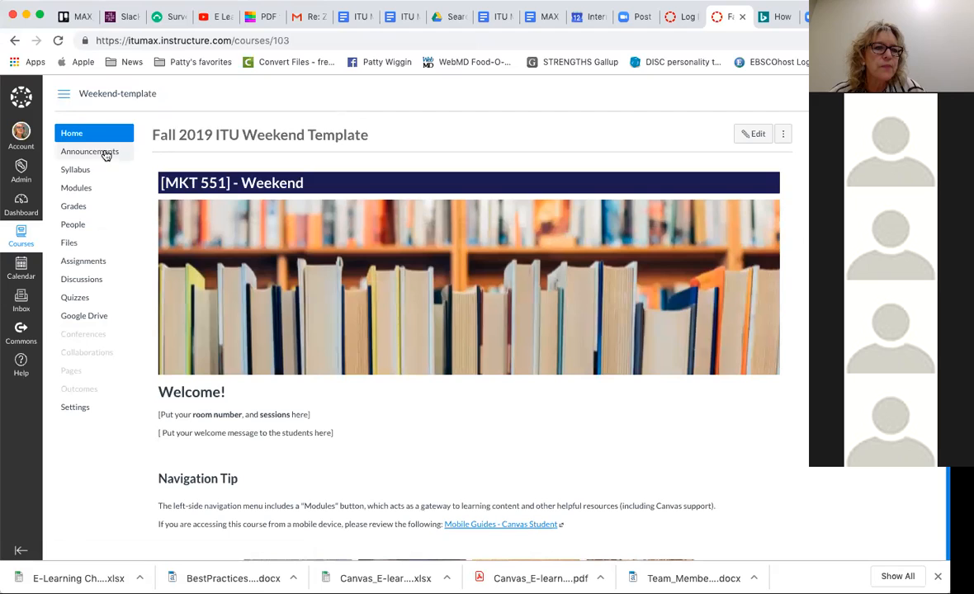
click(80, 169)
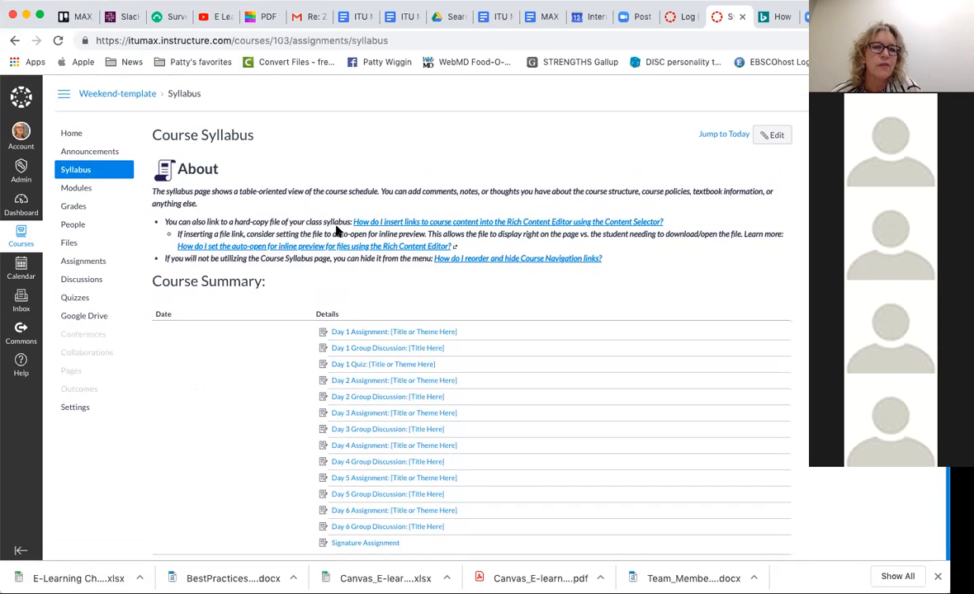
right_click(779, 135)
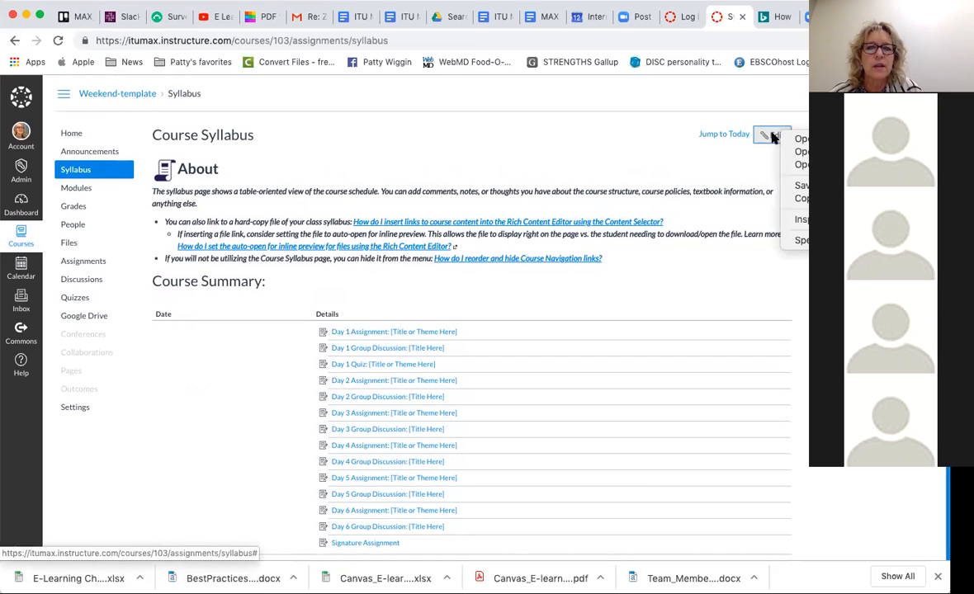
click(773, 136)
click(774, 137)
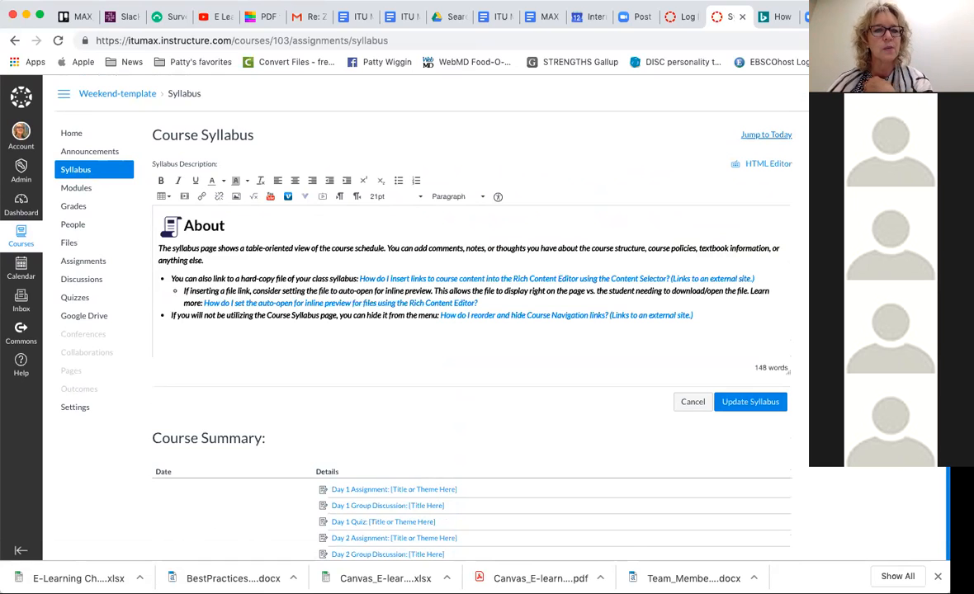
click(749, 402)
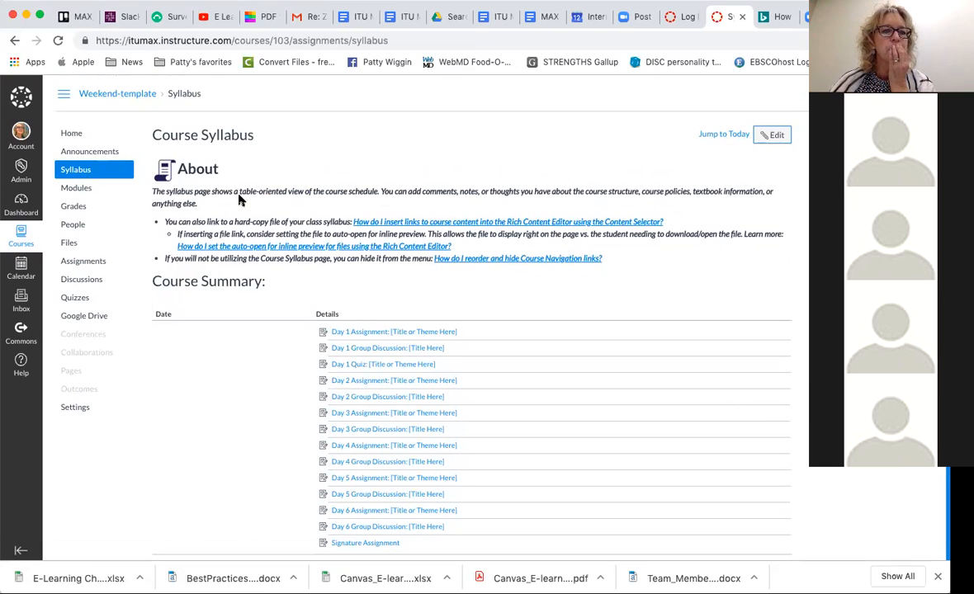
click(72, 134)
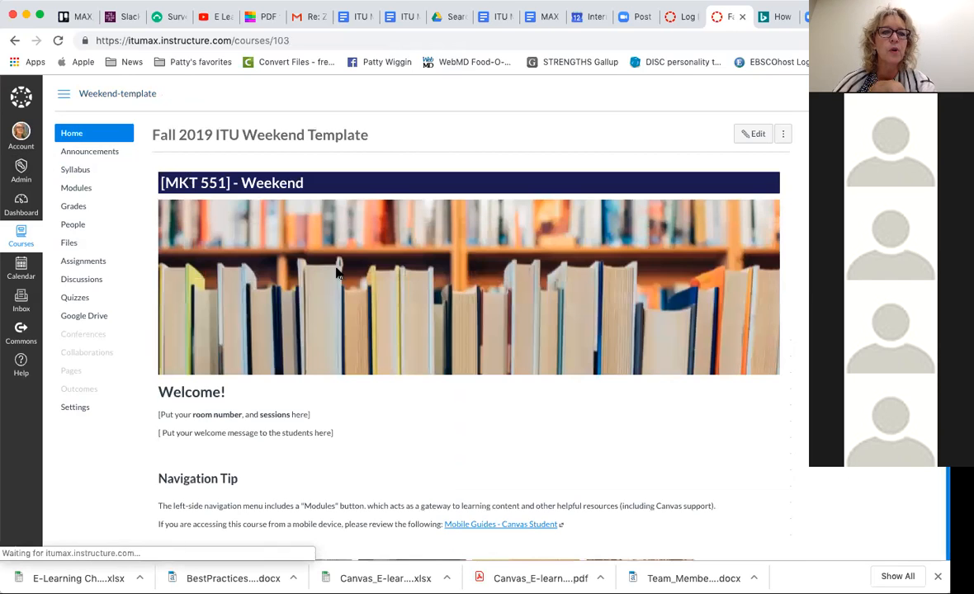
- View the Course Q&A discussion board linked from the home page, and return to the home page
scroll(336, 273, down, 3)
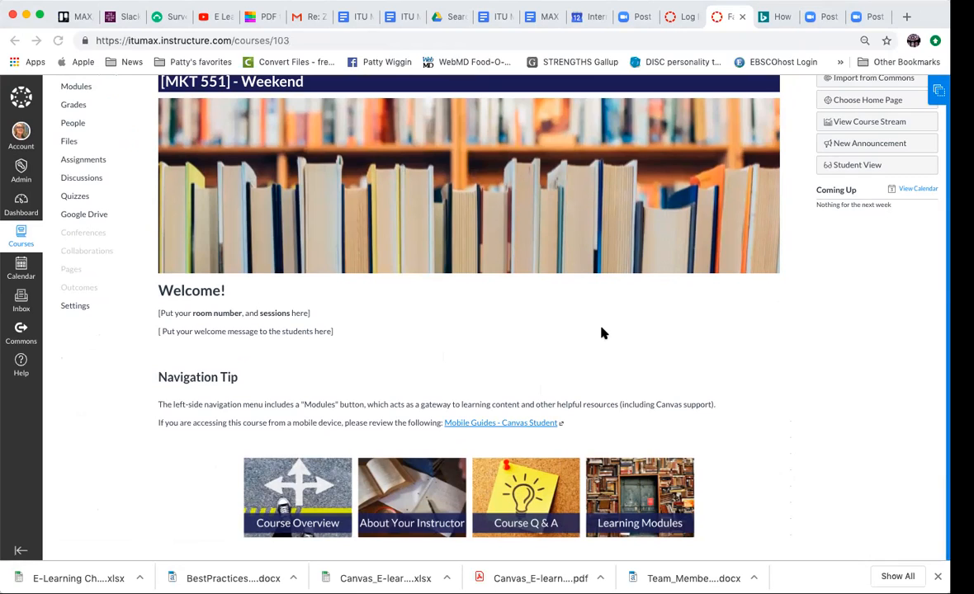
click(526, 495)
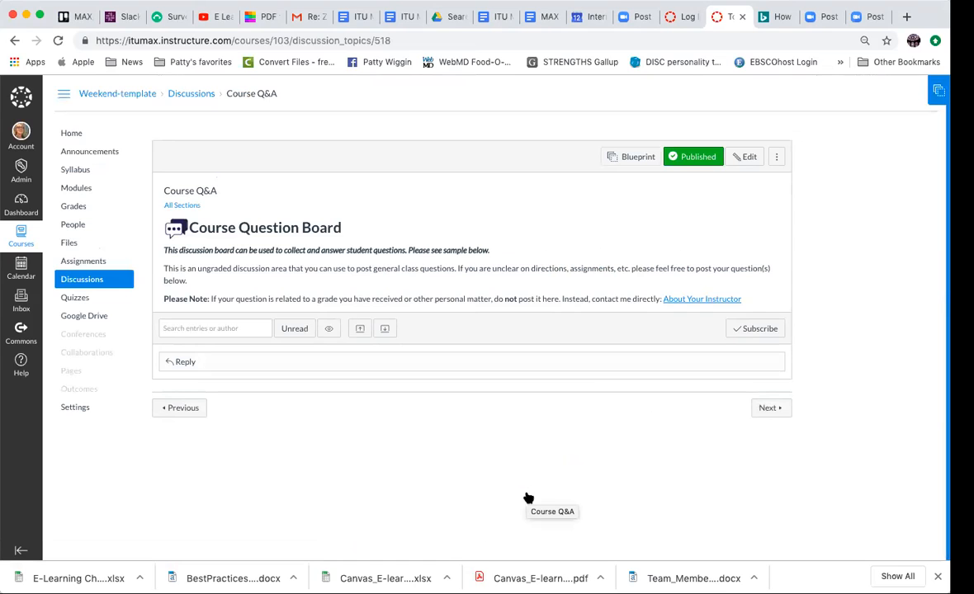
click(12, 42)
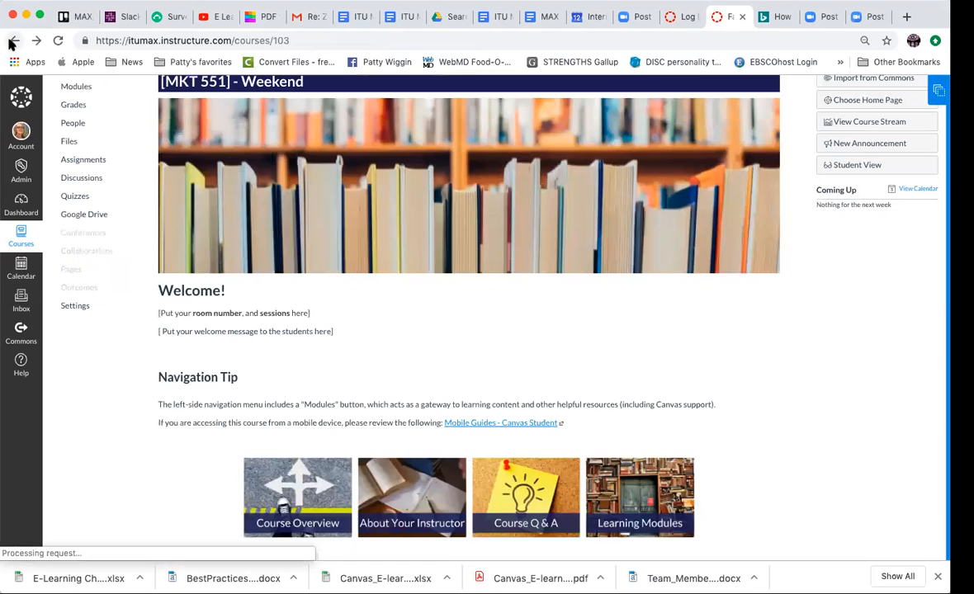
- Open the About Your Instructor page for editing and enter "noon on Friday" as the office hours
click(385, 501)
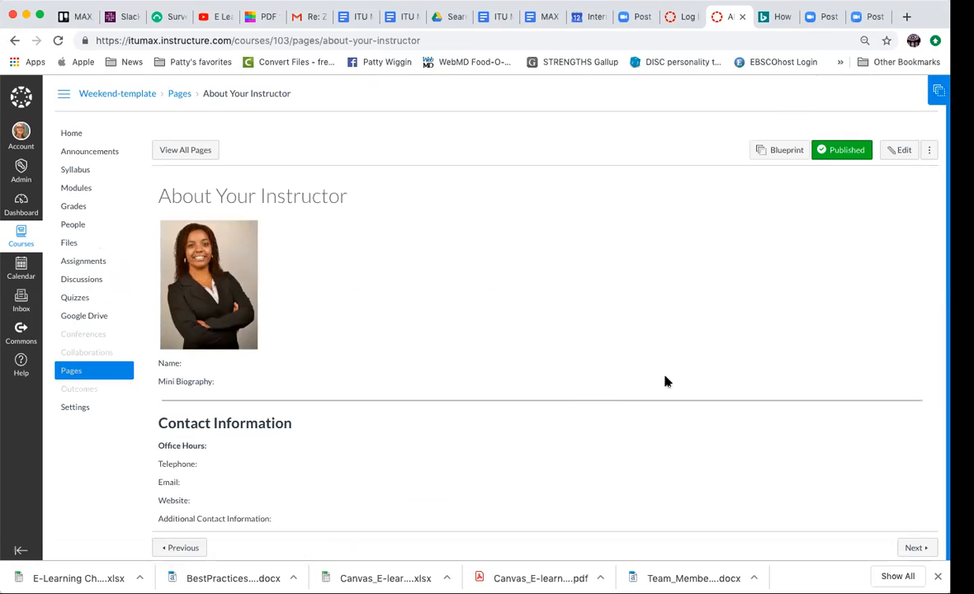
click(904, 151)
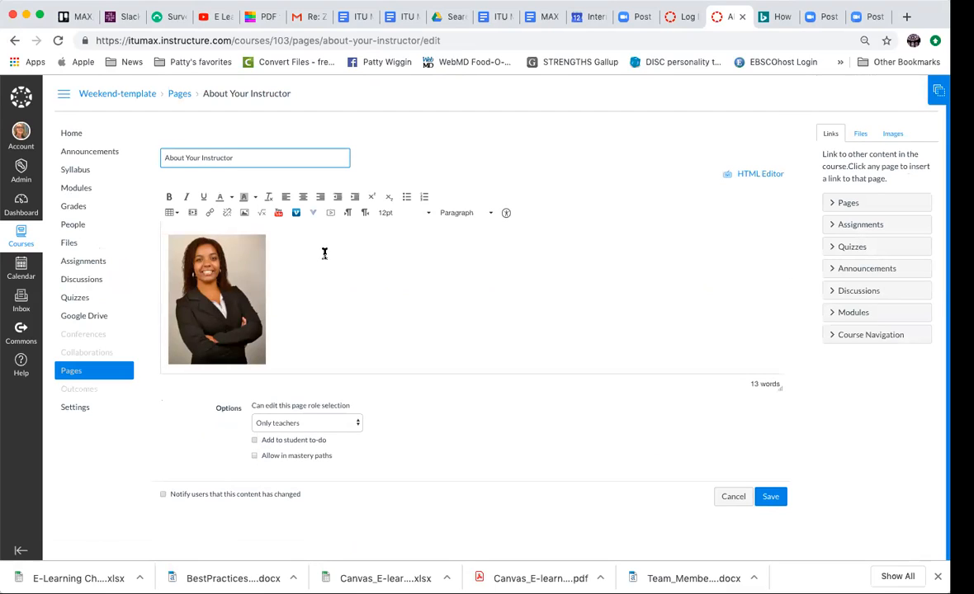
scroll(340, 274, down, 3)
scroll(341, 274, up, 1)
scroll(342, 276, down, 3)
click(229, 287)
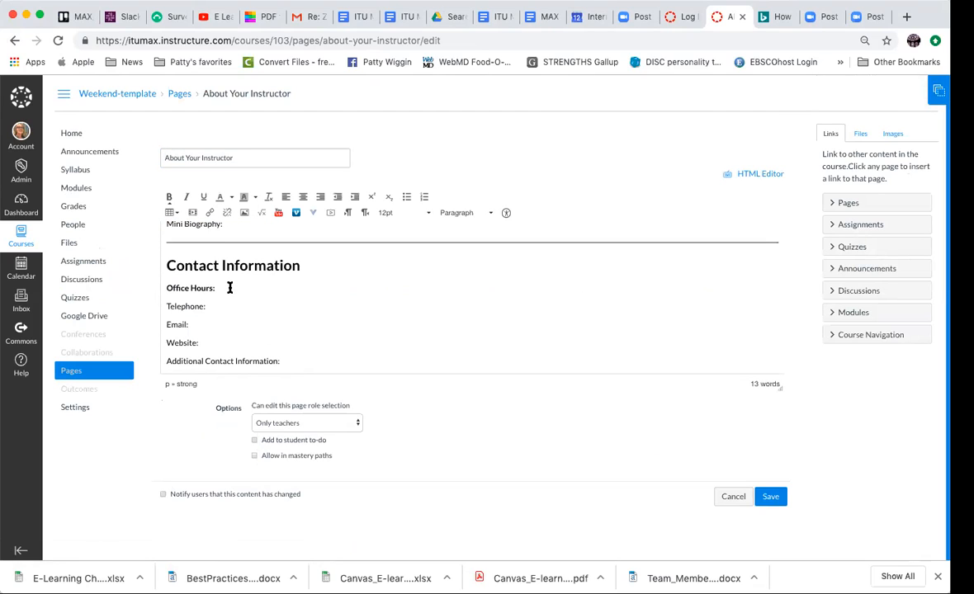
text(noon on Friday)
- Fill in the instructor's telephone number and e-mail address under Contact Information and save the page
click(215, 308)
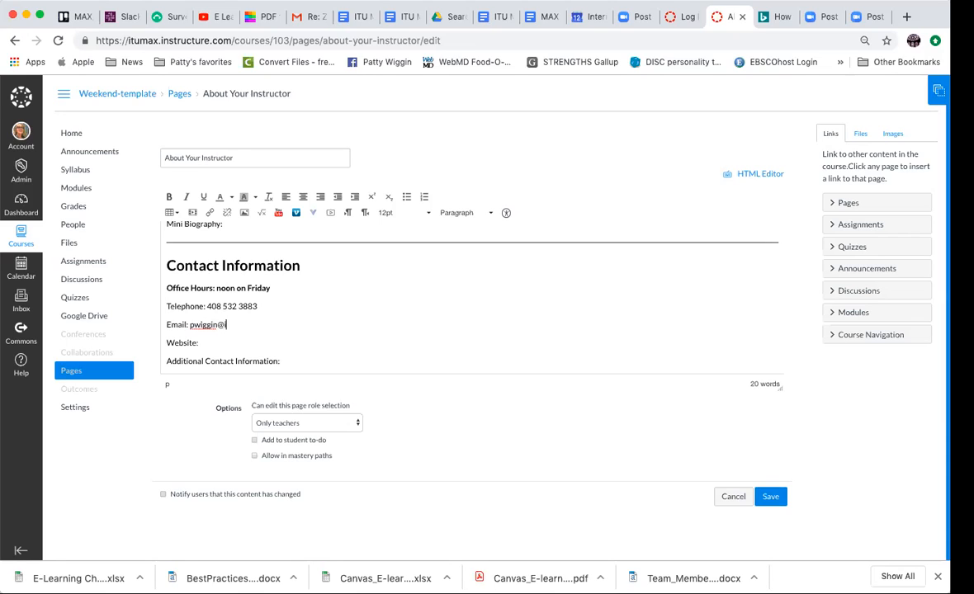
click(769, 496)
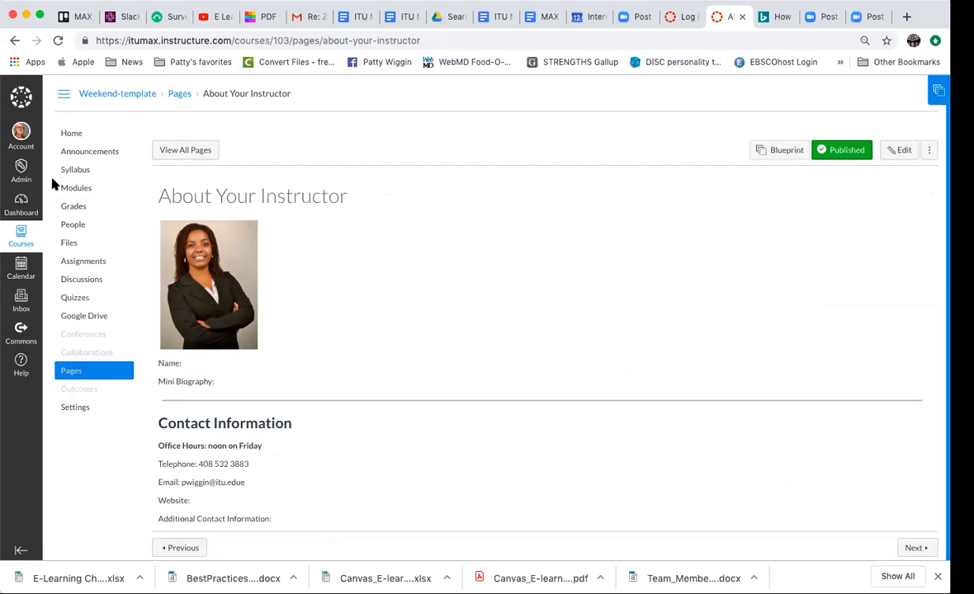
- Review the course modules from the Instructor Module through Day 6, returning to the Day 1 module items
click(74, 188)
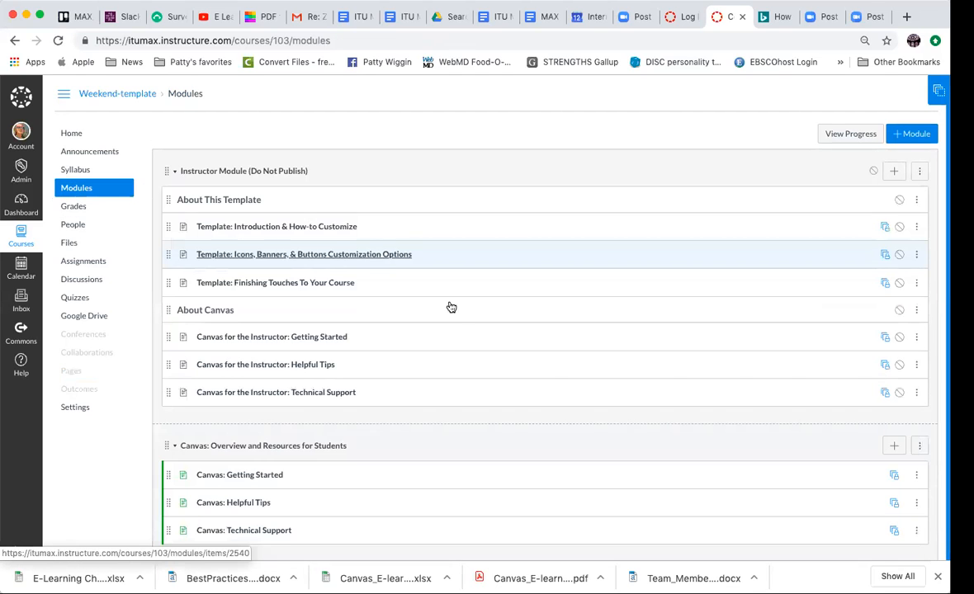
scroll(459, 328, down, 3)
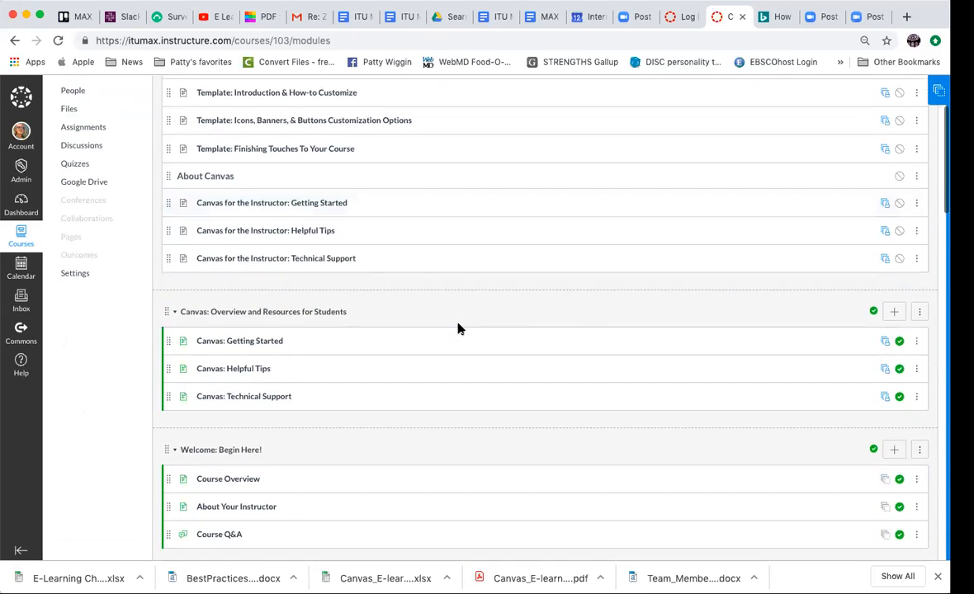
scroll(459, 326, down, 3)
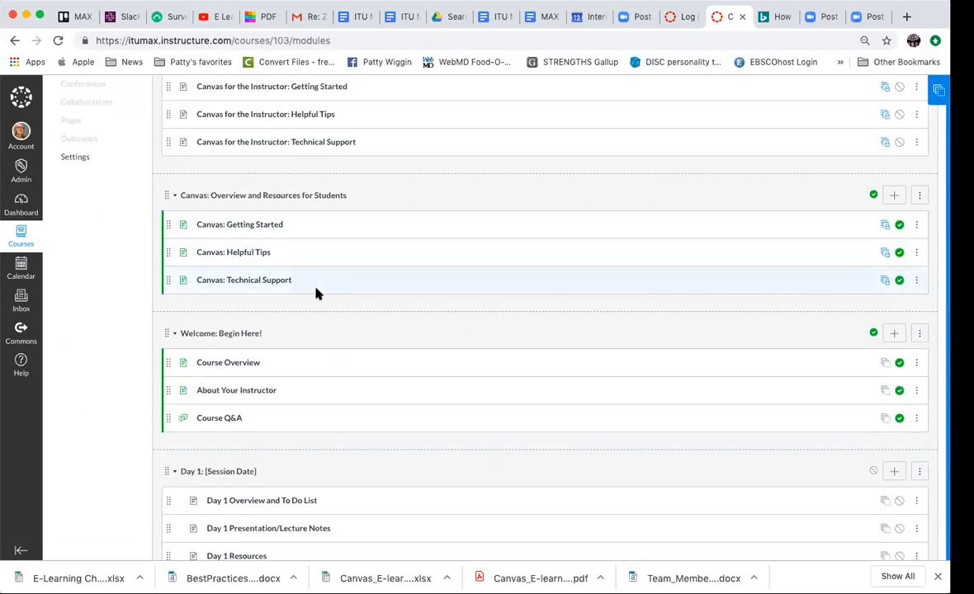
scroll(484, 273, down, 2)
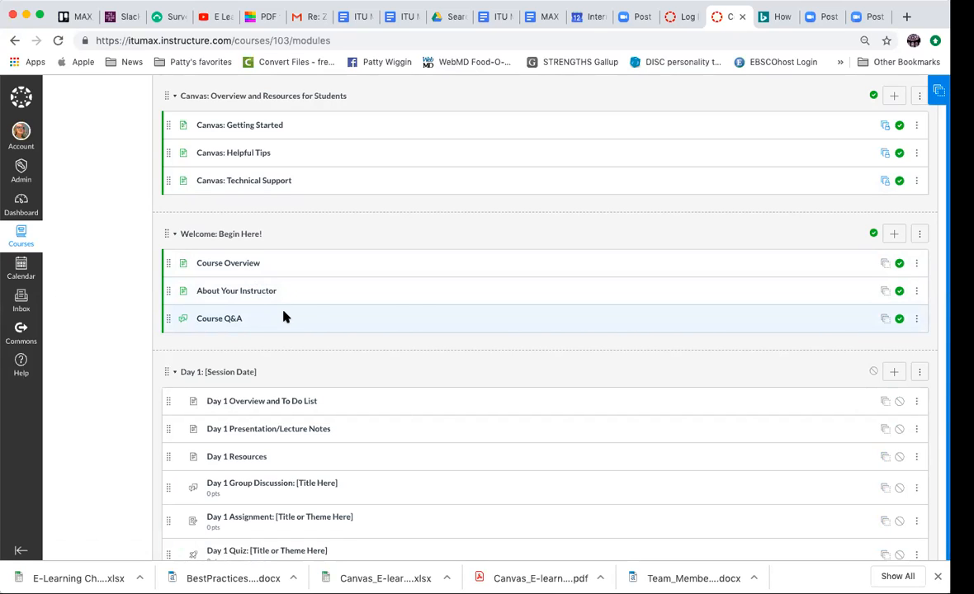
scroll(415, 318, down, 3)
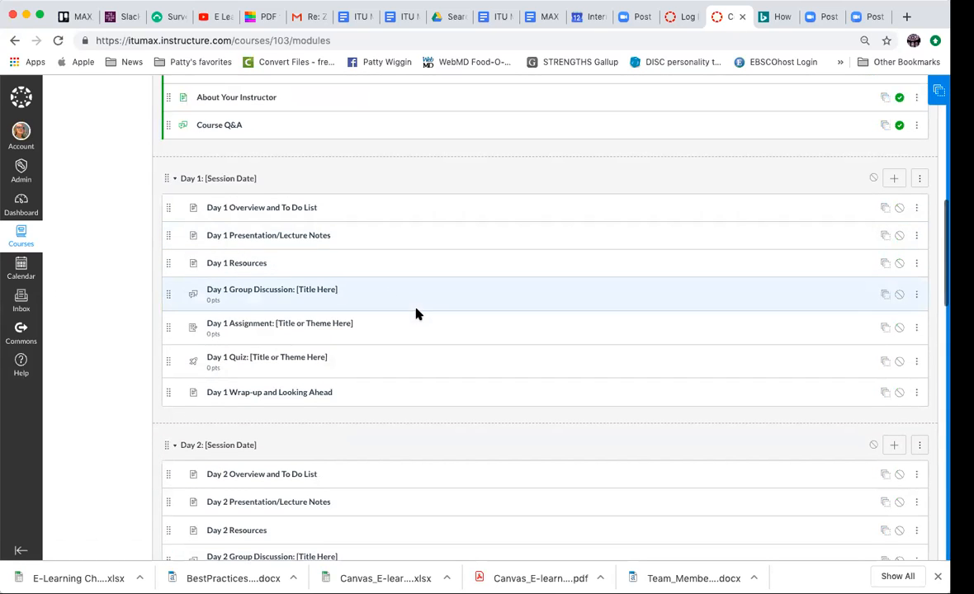
scroll(467, 346, down, 6)
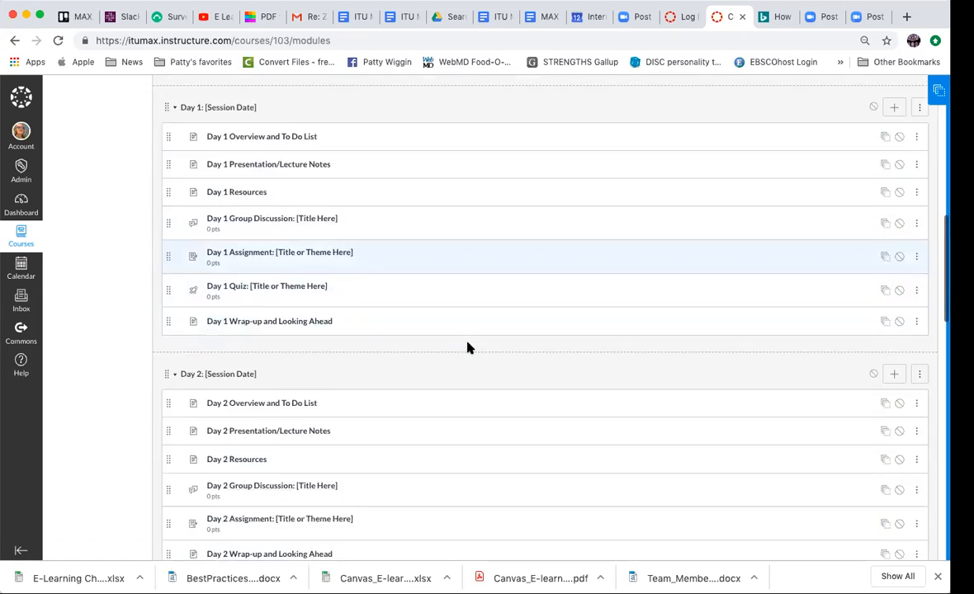
scroll(467, 348, down, 7)
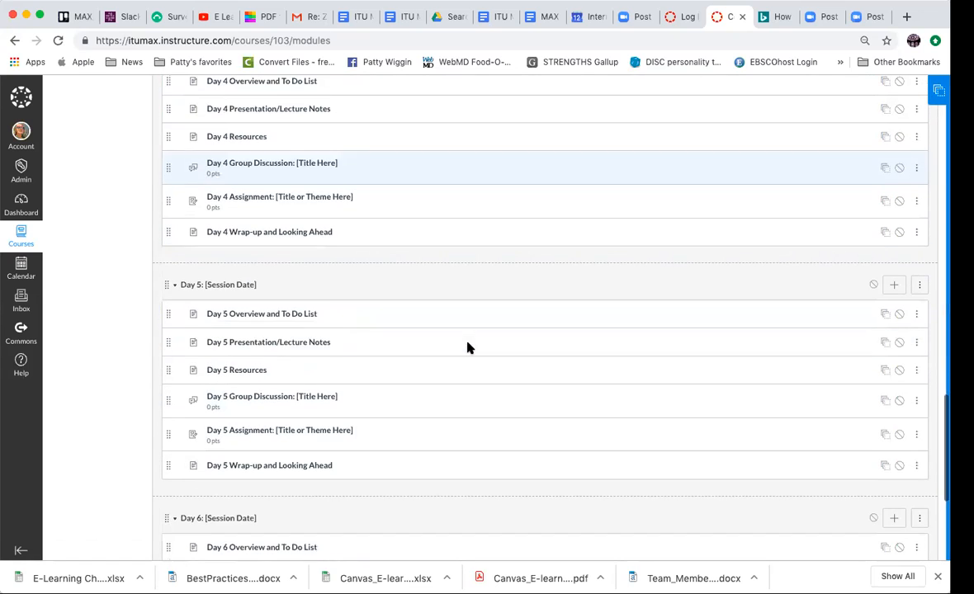
scroll(467, 347, down, 4)
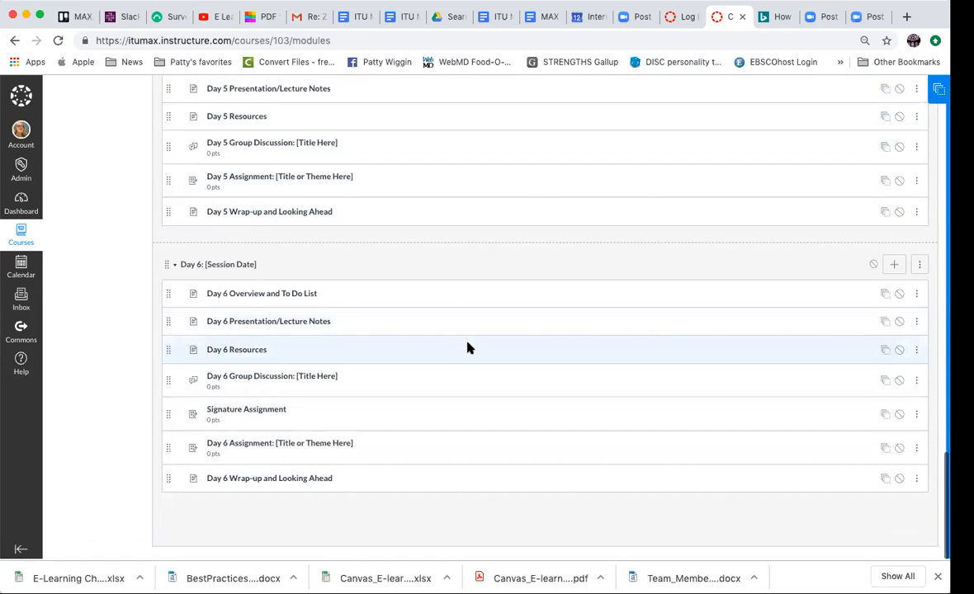
scroll(467, 347, up, 20)
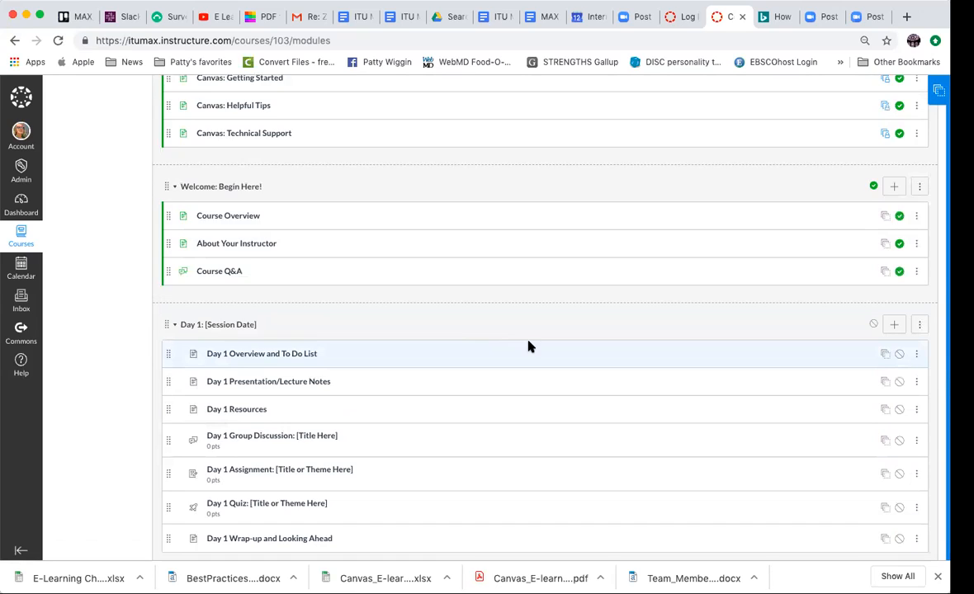
scroll(529, 346, down, 1)
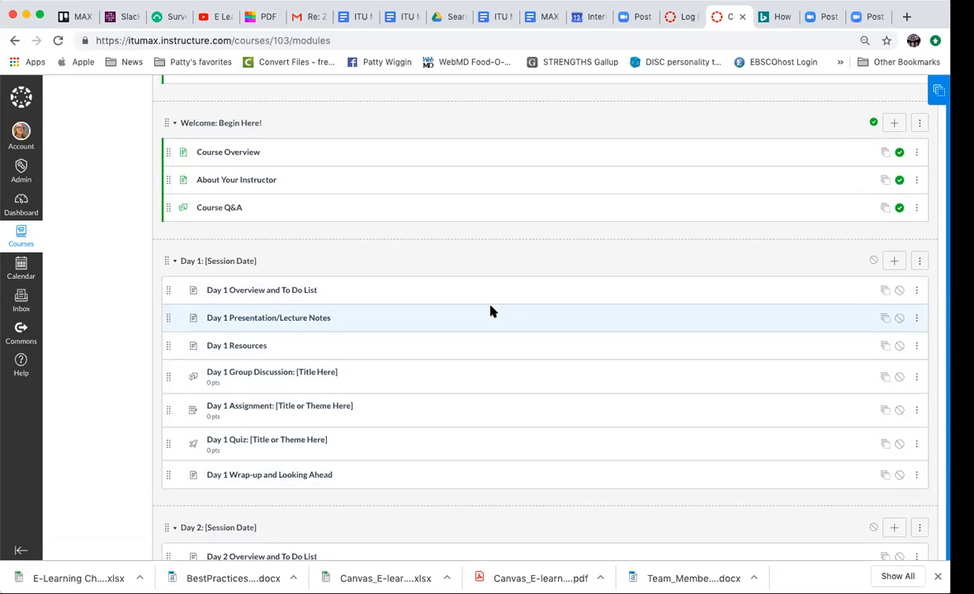
- View the available actions for the Day 1 Overview and To Do List module item
click(919, 290)
right_click(919, 290)
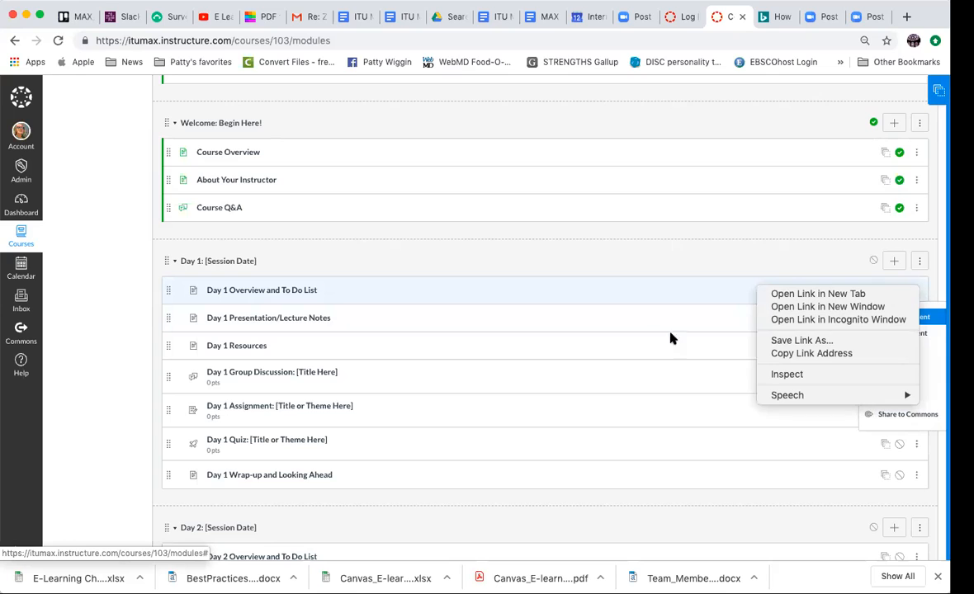
click(632, 298)
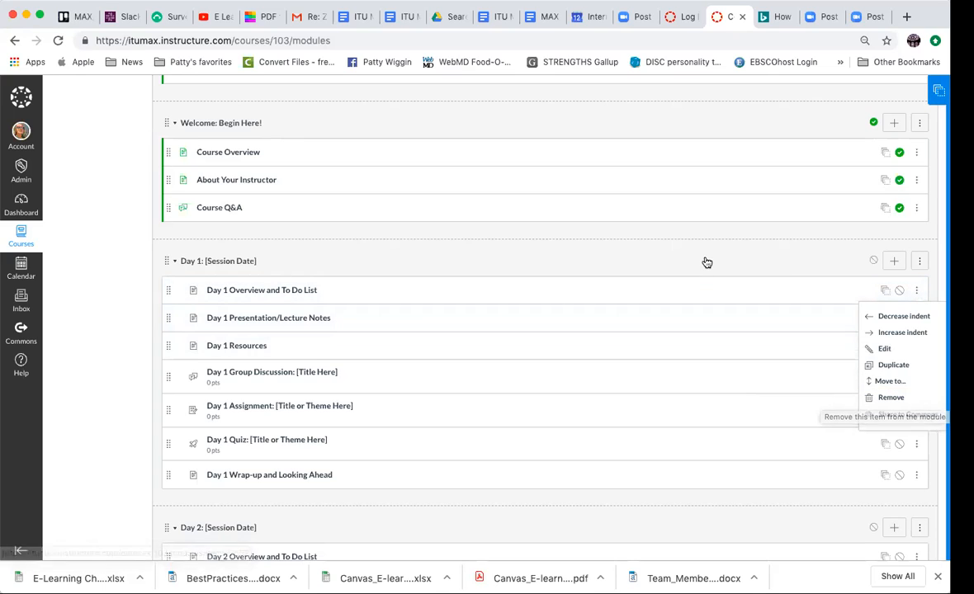
- Look at the Day 1 Overview and To Do List page and its editor, cancel without edits and return to Modules
click(300, 292)
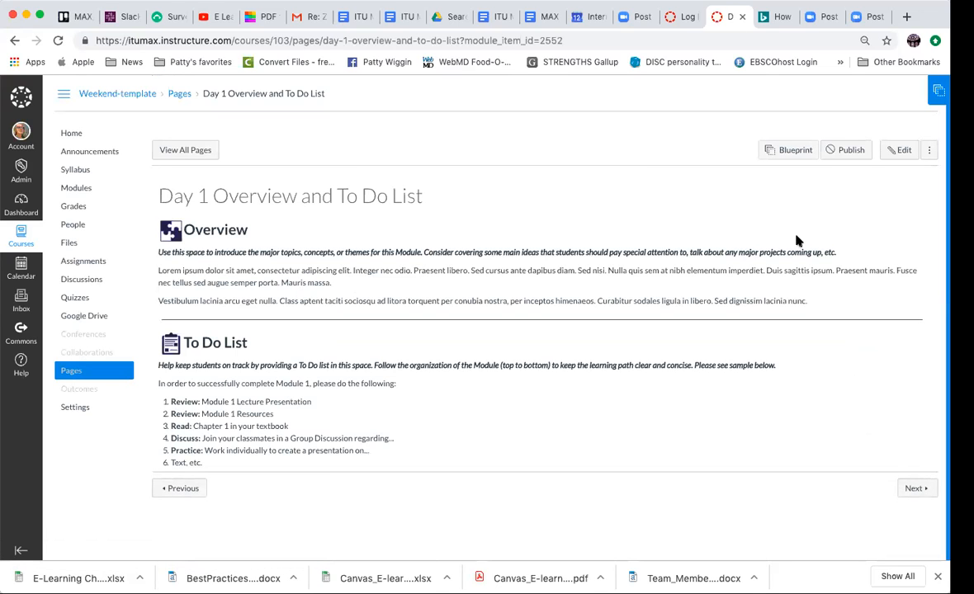
click(908, 149)
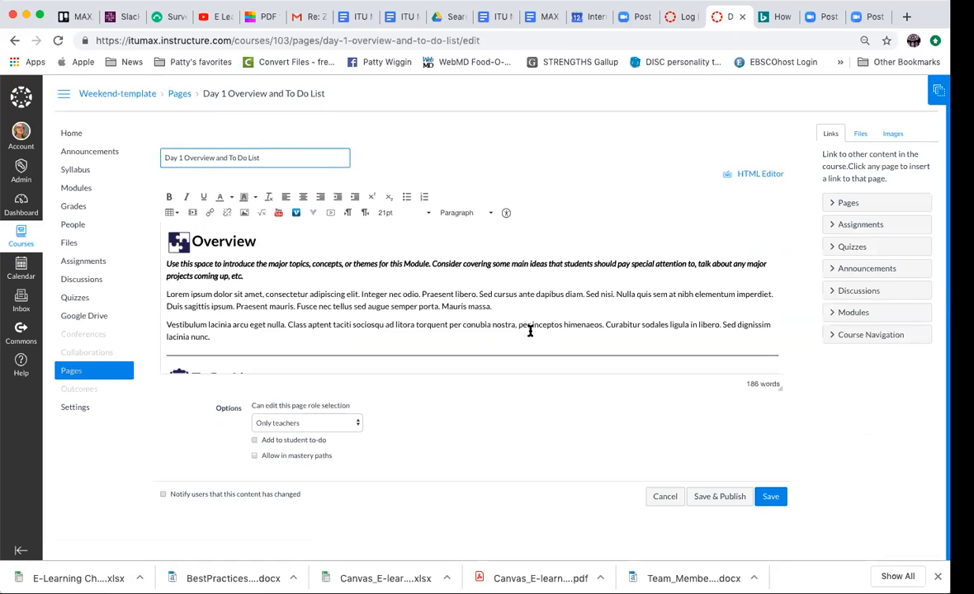
click(665, 496)
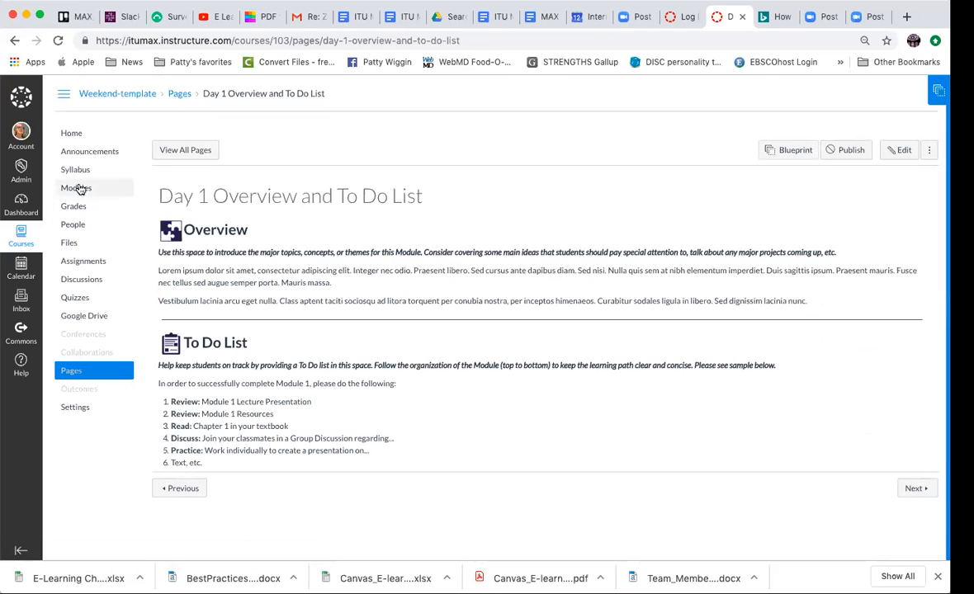
click(13, 42)
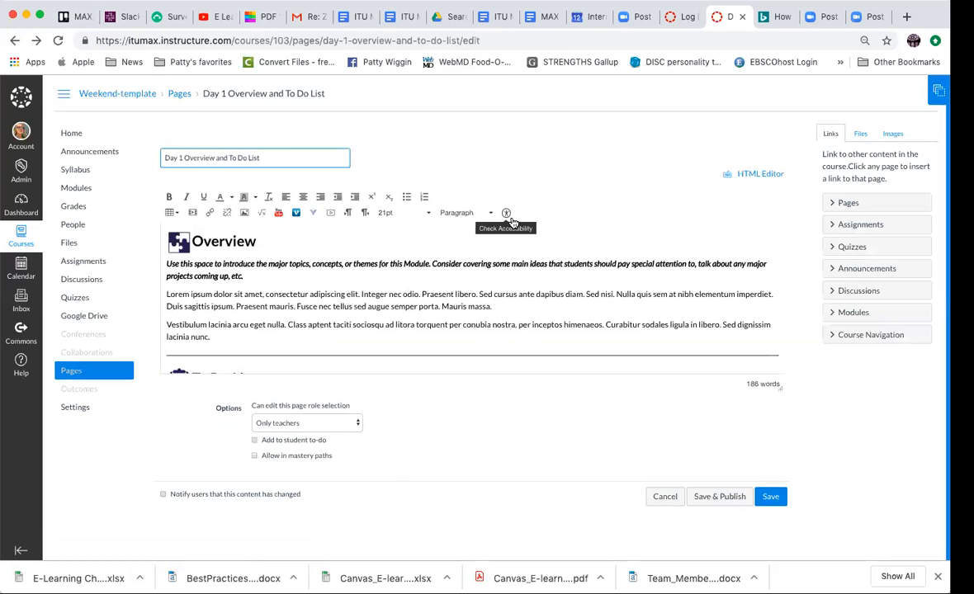
click(81, 190)
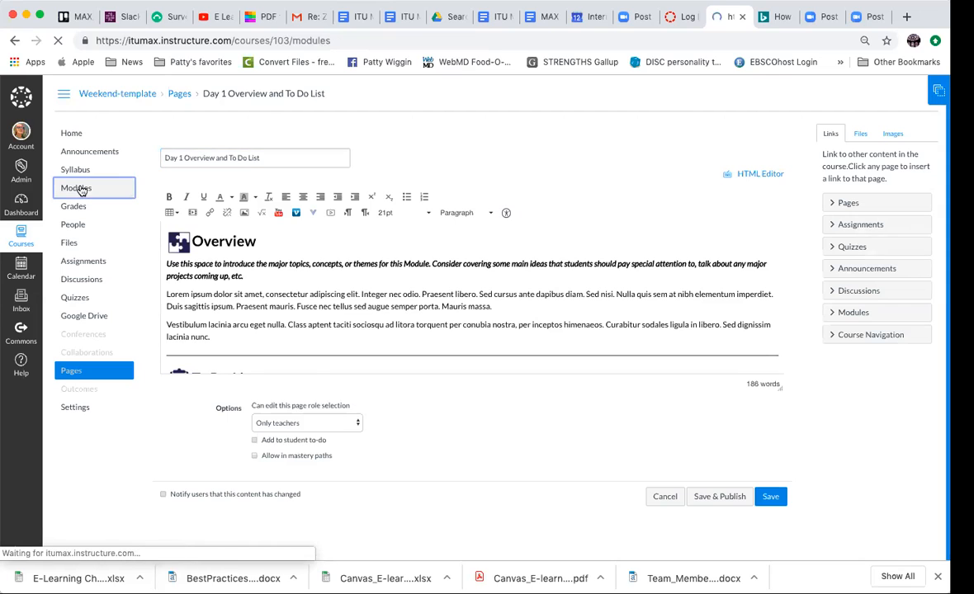
- Open the Day 1 Resources page for editing and change its title to "Day 1 Resources Good Class Participation"
scroll(335, 333, down, 15)
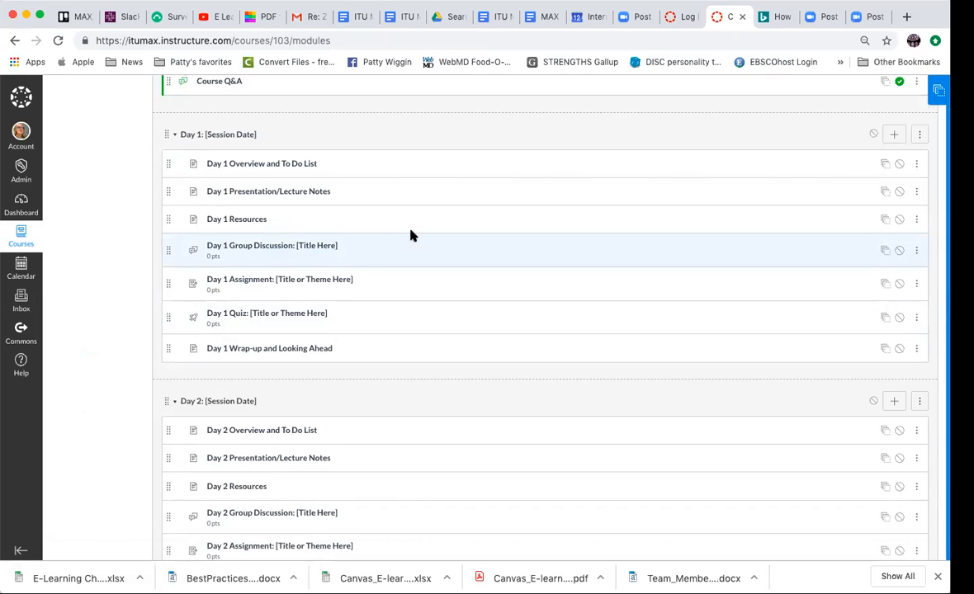
click(240, 219)
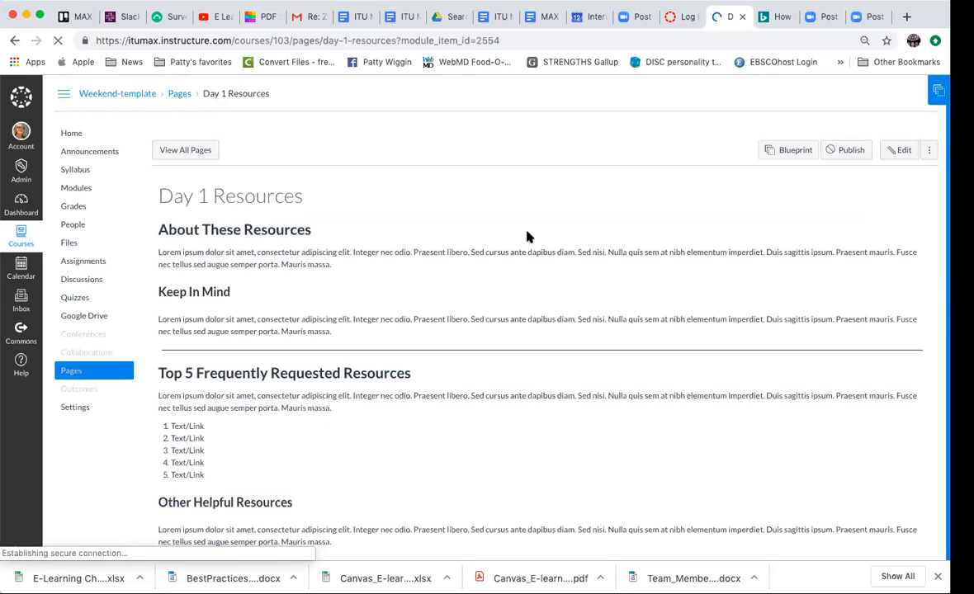
click(902, 149)
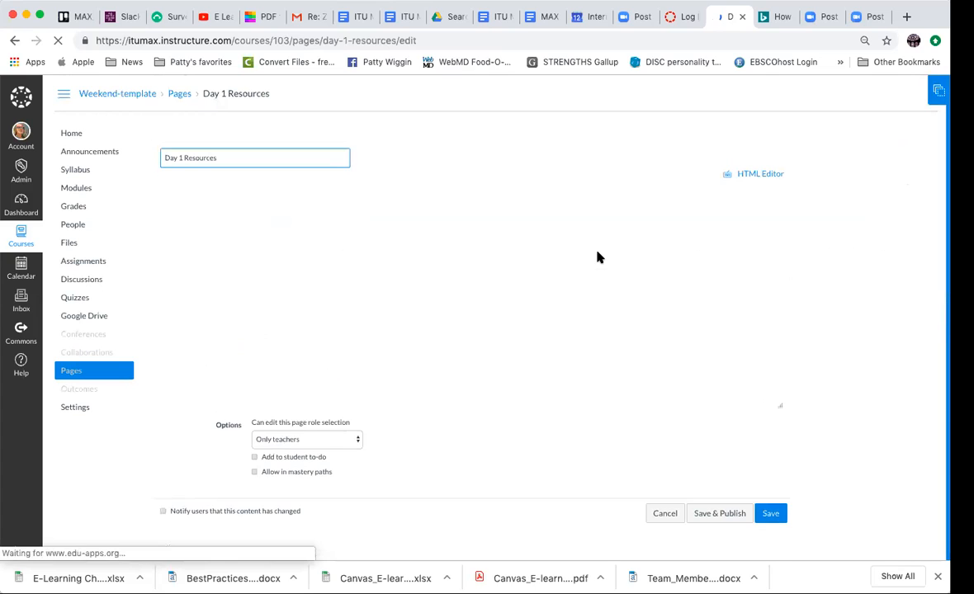
scroll(496, 271, down, 2)
scroll(496, 271, up, 2)
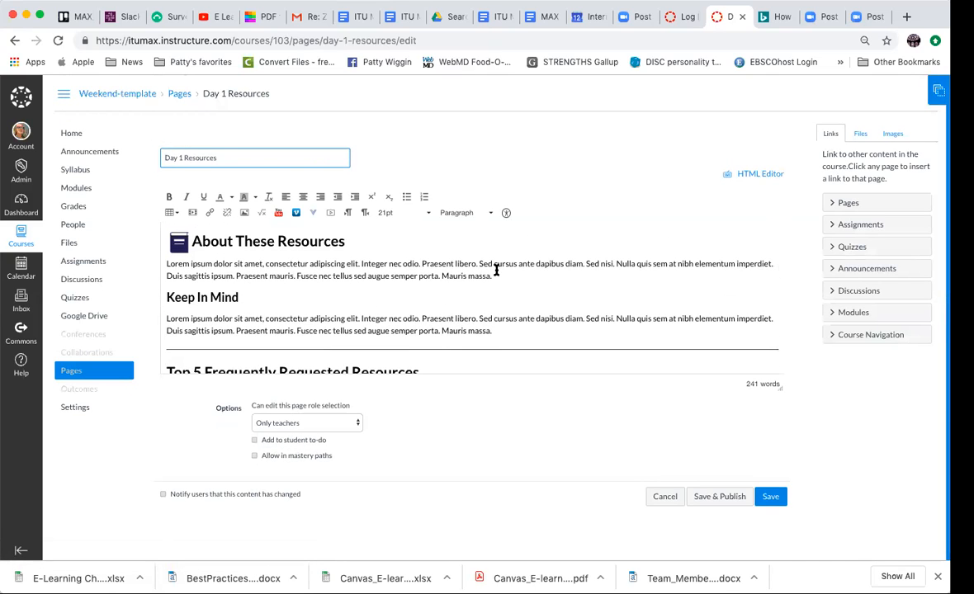
scroll(319, 239, up, 1)
text(ood)
text(Class Participation)
- Replace the placeholder paragraph under About These Resources with "Please refer to the course discussion expections doc and read it week one:"
drag(166, 268, 513, 276)
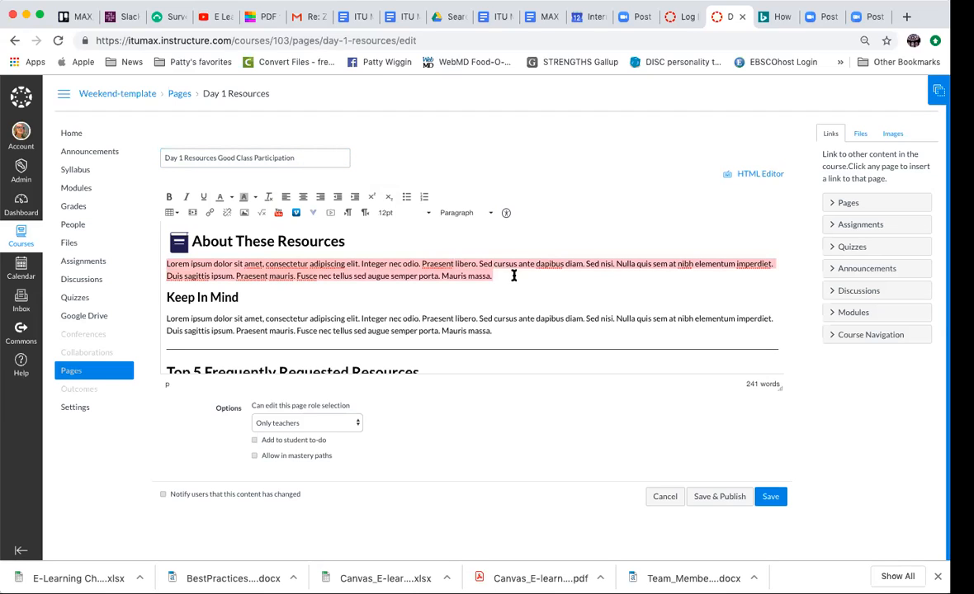
text(Please r)
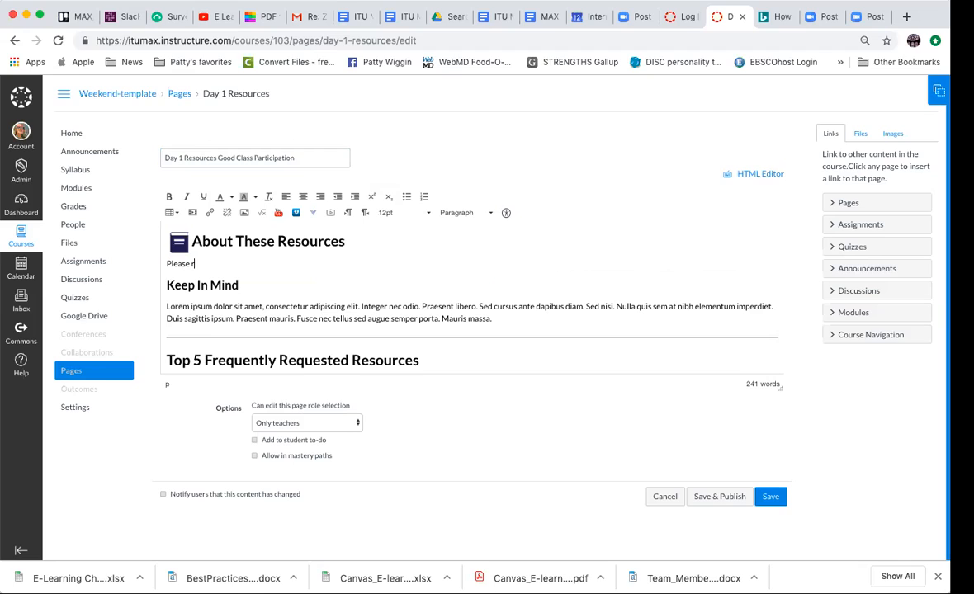
text(efer to the co)
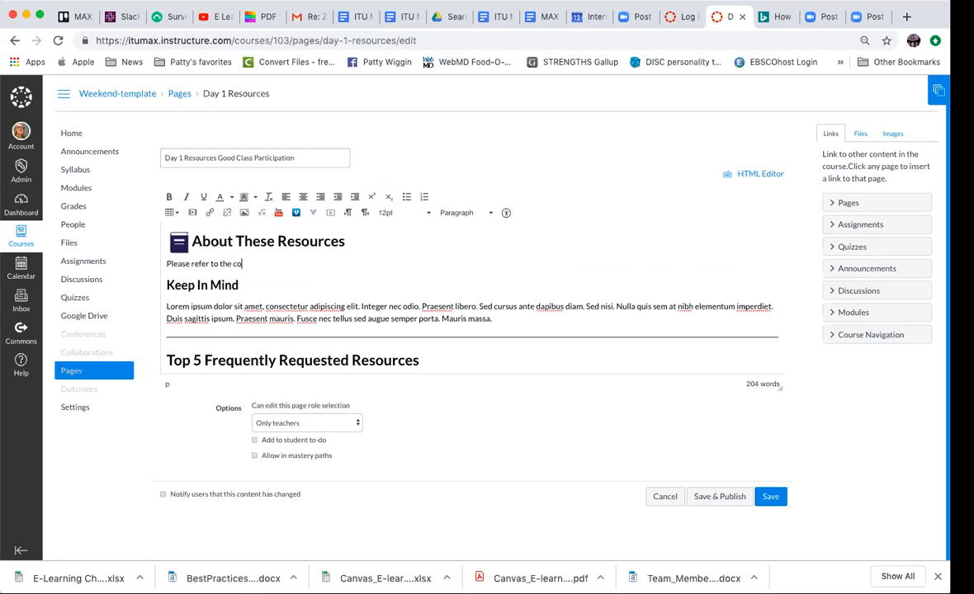
text( course discussion expections doc and read it week one:)
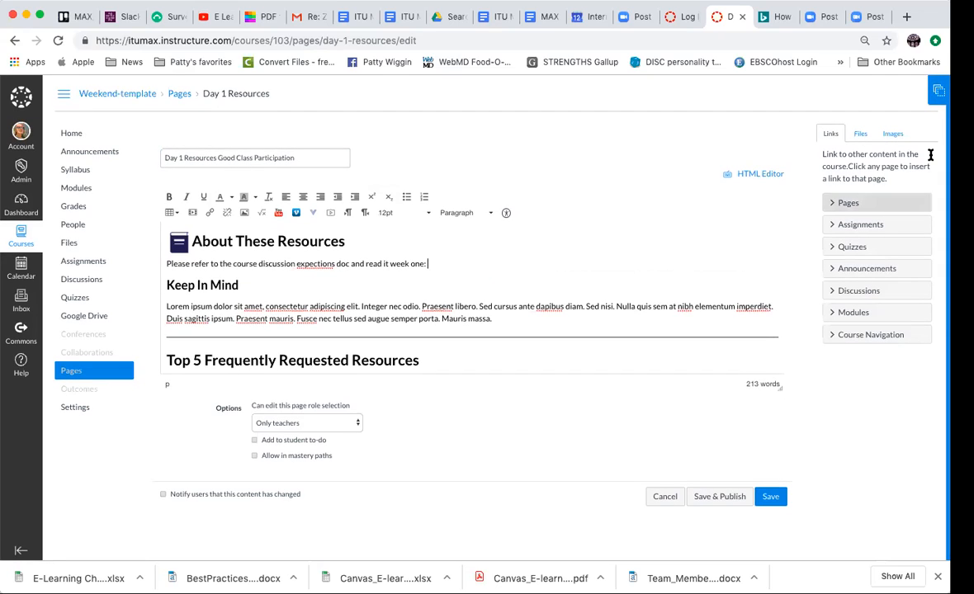
- Insert a link to E-Learning Course_Expectations_2019.docx from Week One Resources after the About These Resources sentence and save the page
click(859, 135)
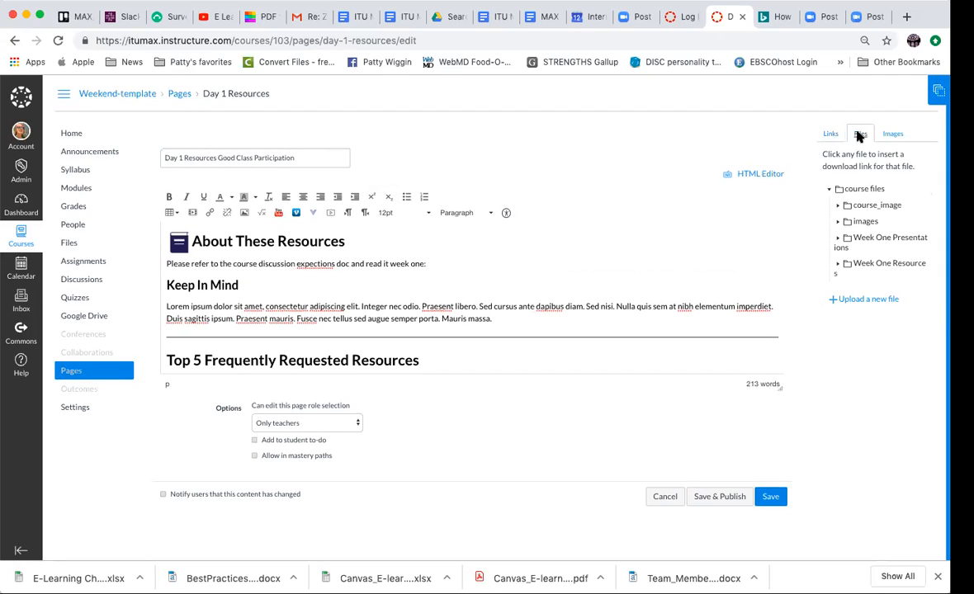
click(865, 264)
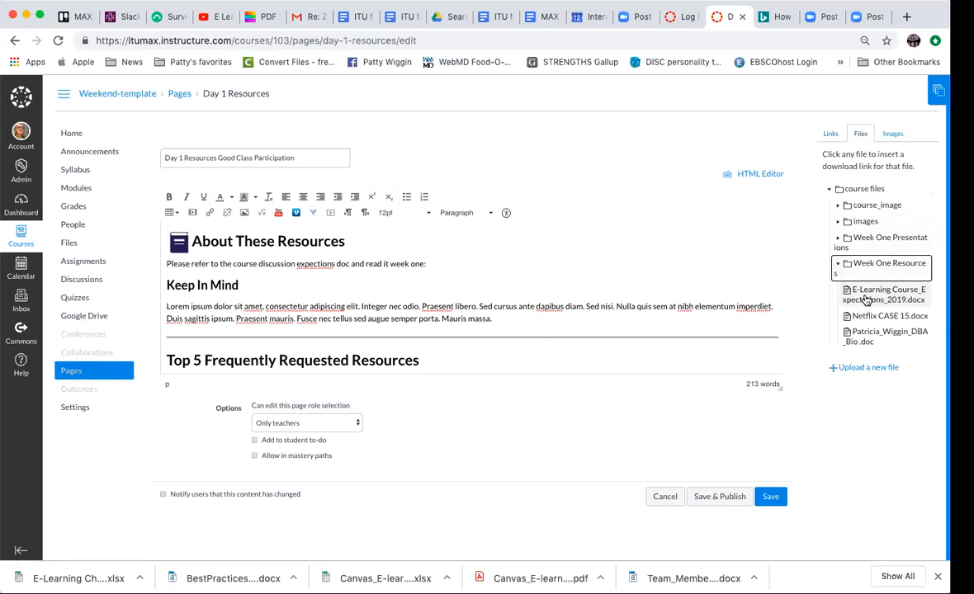
click(867, 299)
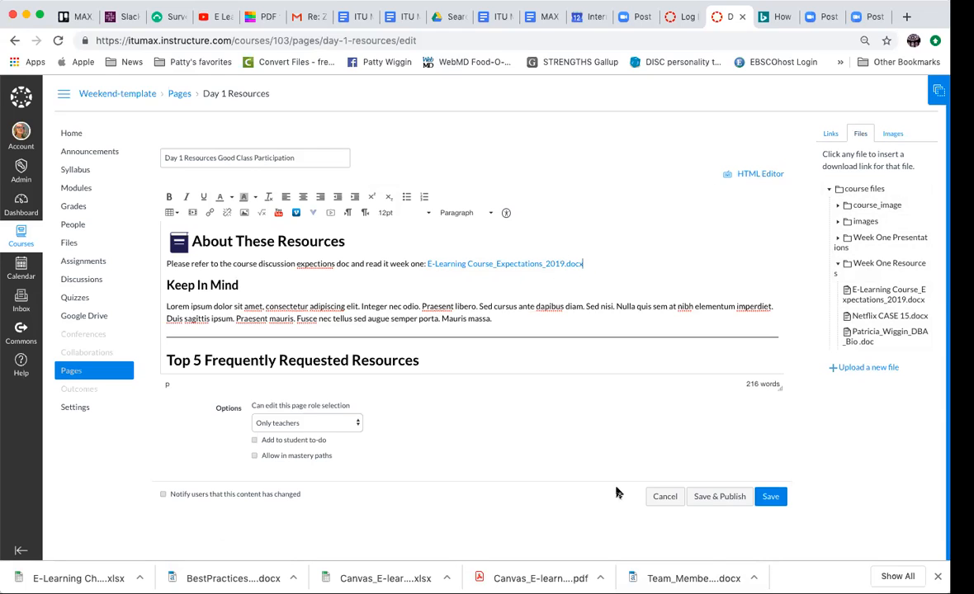
click(771, 496)
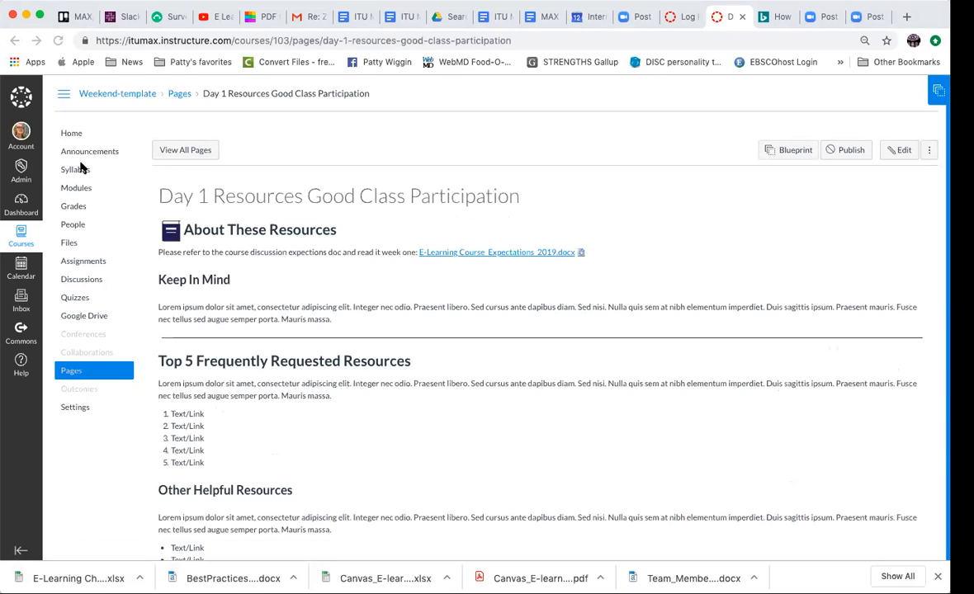
- Open the Day 1 Assignment from Modules for editing and change its title to "Day 1 Assignment: [Week One Case Study - Netflx]"
click(79, 188)
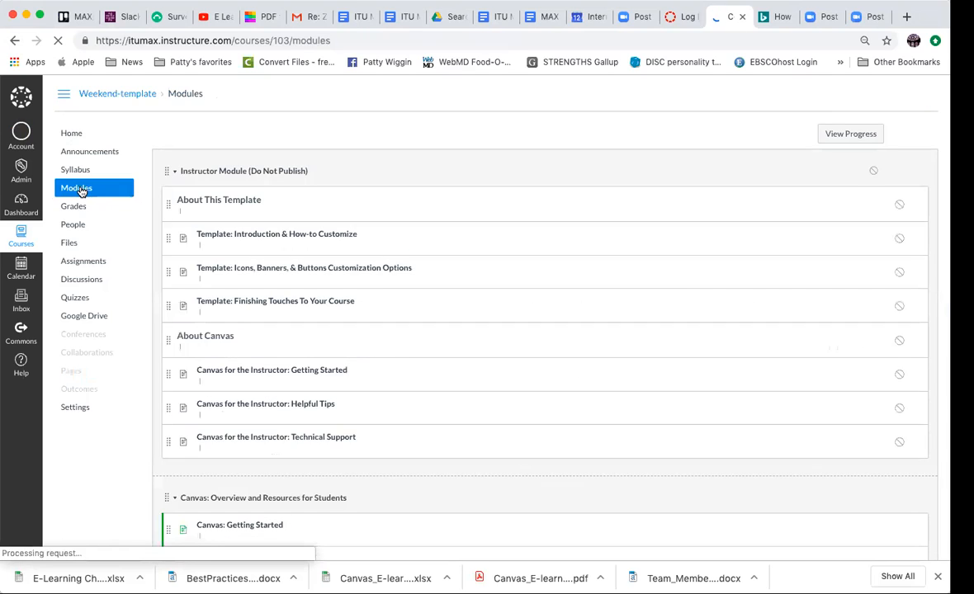
scroll(511, 354, down, 10)
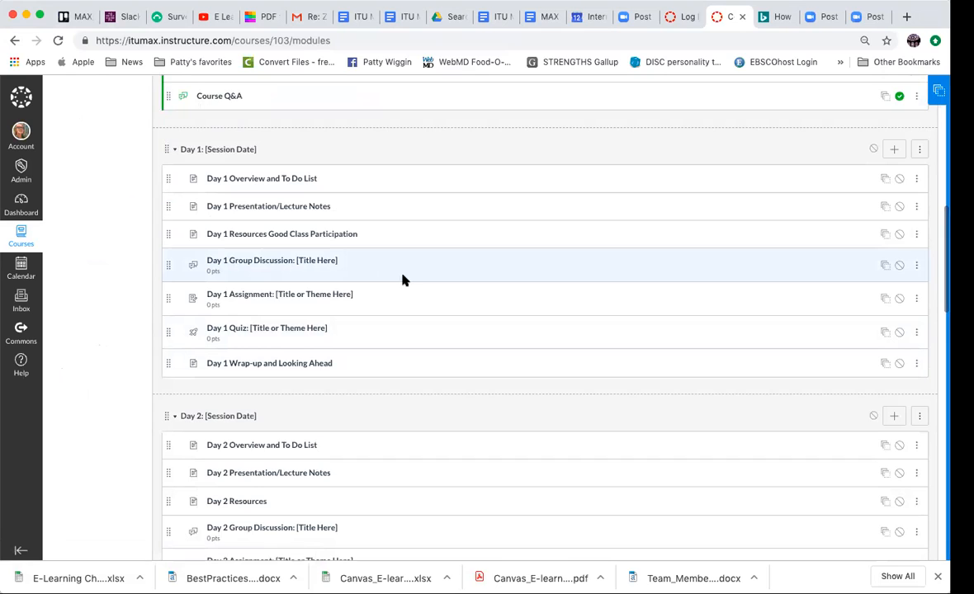
click(254, 298)
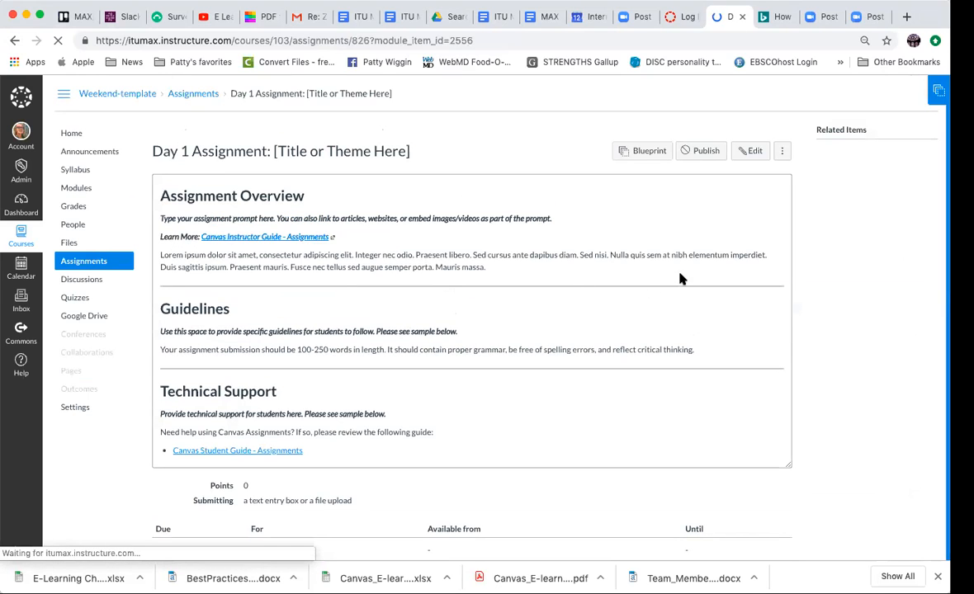
click(759, 153)
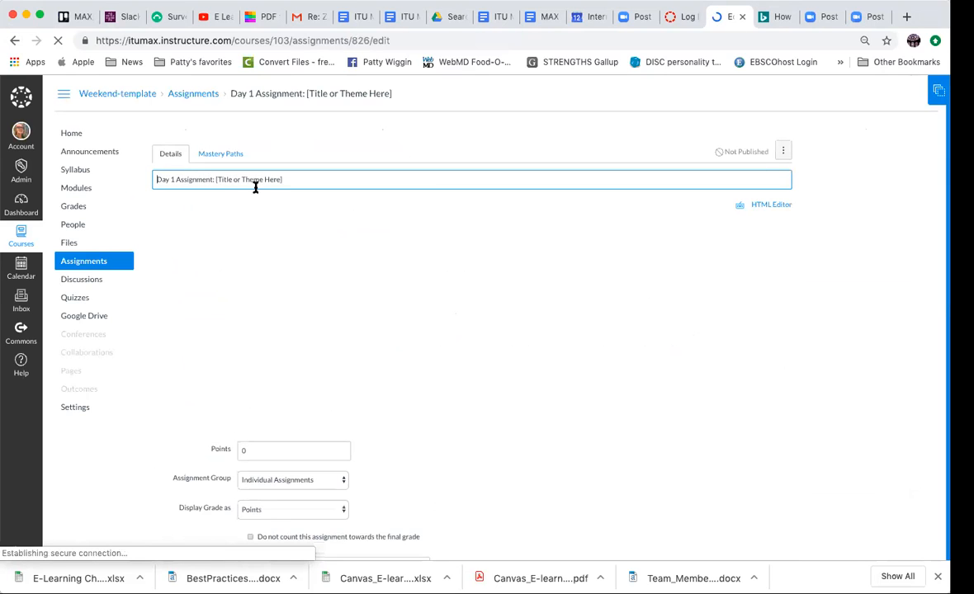
drag(216, 178, 280, 178)
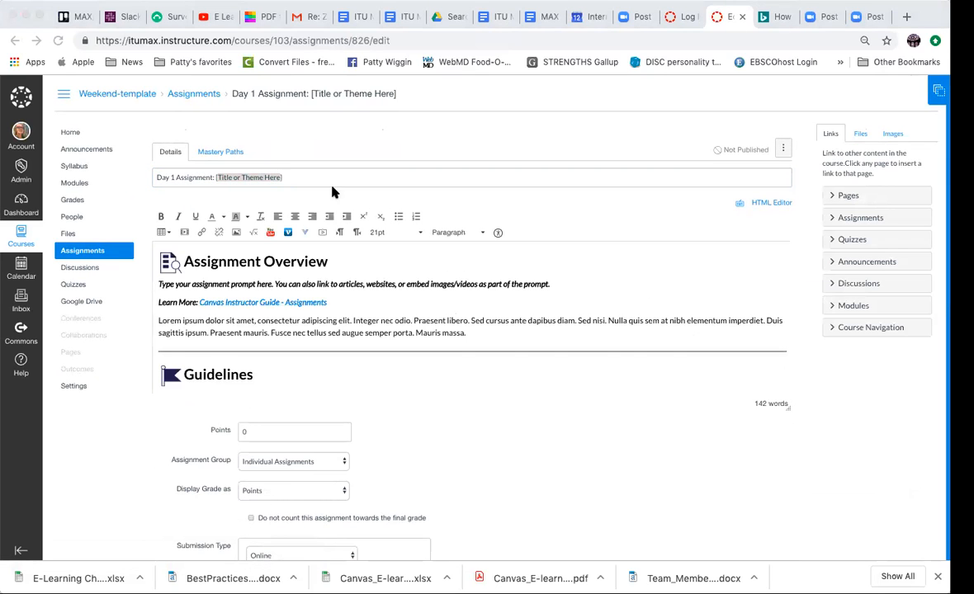
text([W)
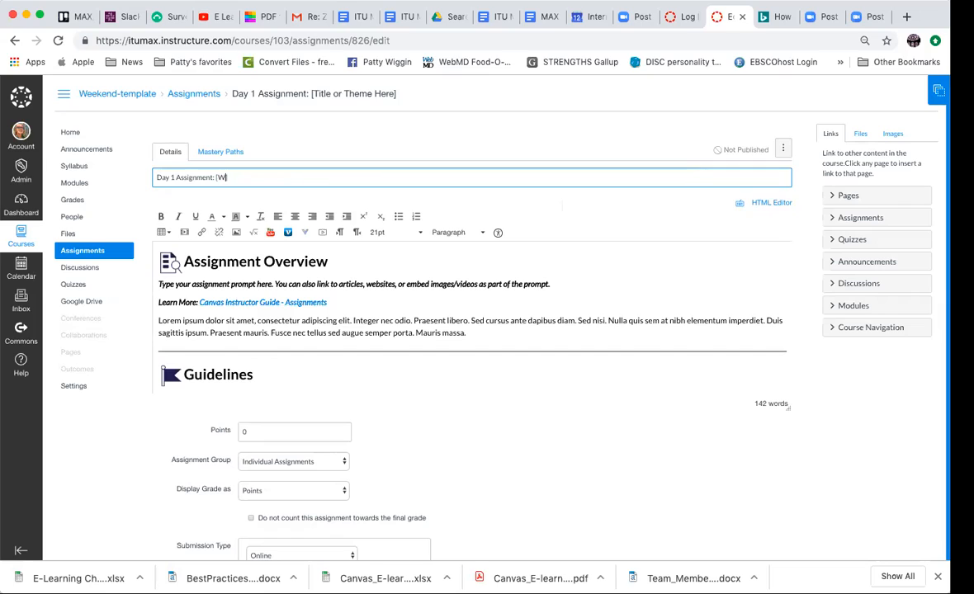
text(eek One Case Study - Netflix)
- Replace "Type your assignment prompt here." with "For this assignment you read document and answer the questions at the bottom of case."
drag(157, 283, 273, 284)
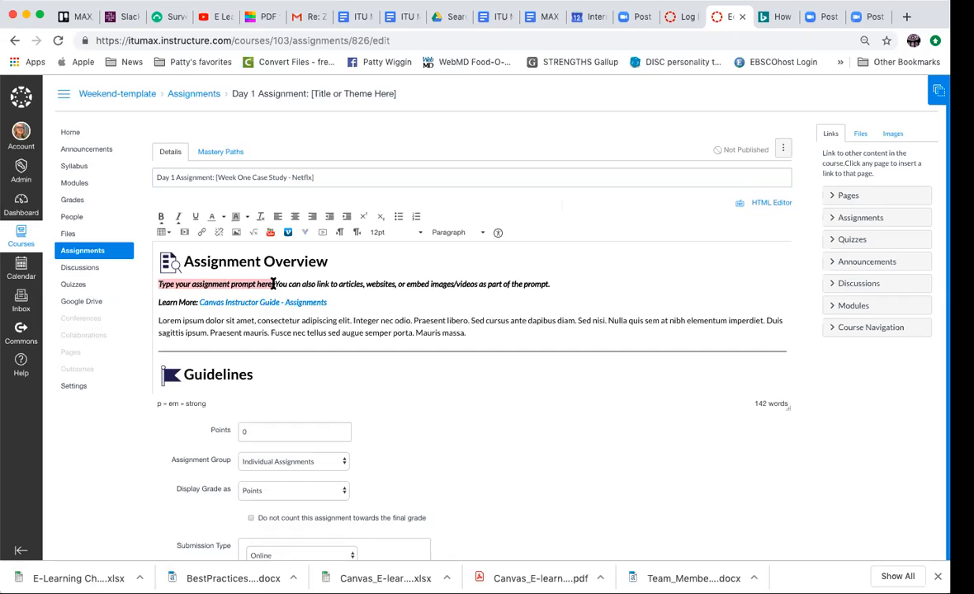
text(For this as)
text(signment yo)
text(u read docum)
text(ent and answ)
text(er the questions)
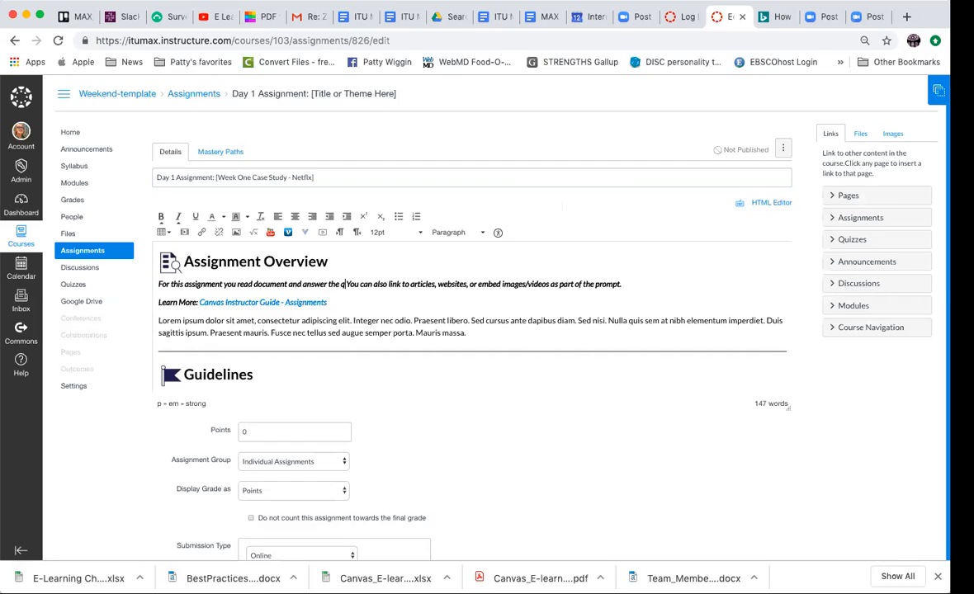
text( at the boo)
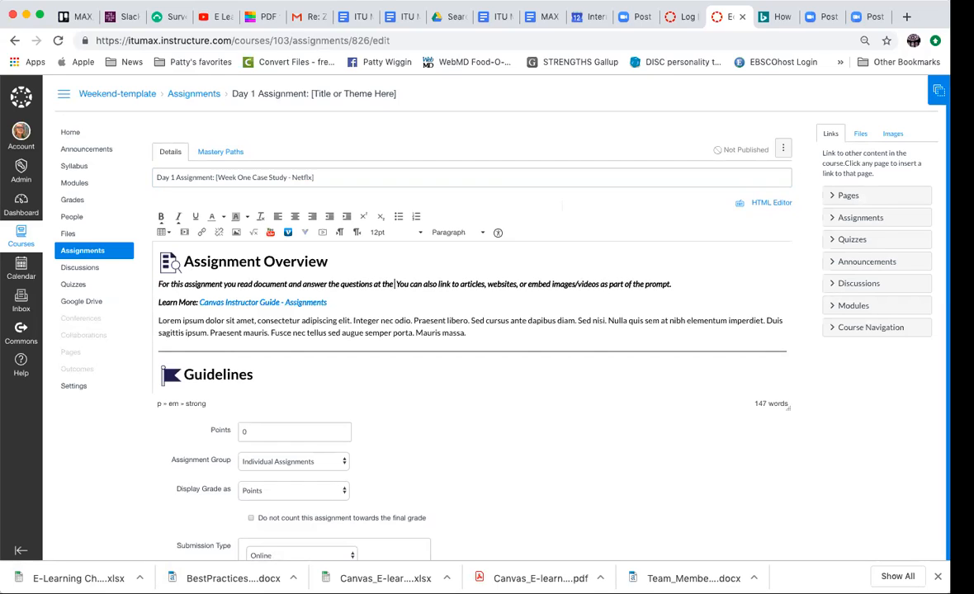
key(BackSpace)
text(to)
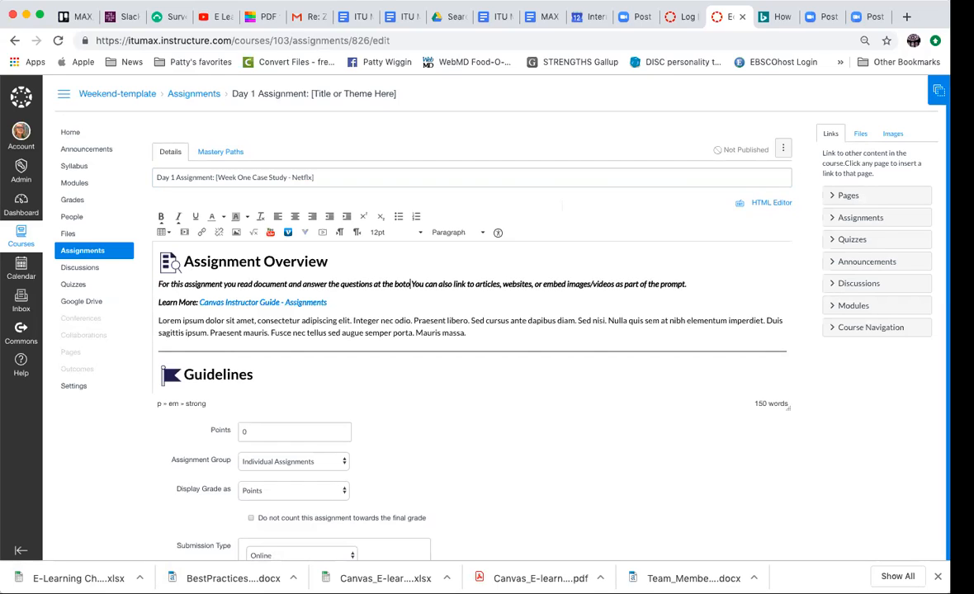
key(BackSpace)
text(tom)
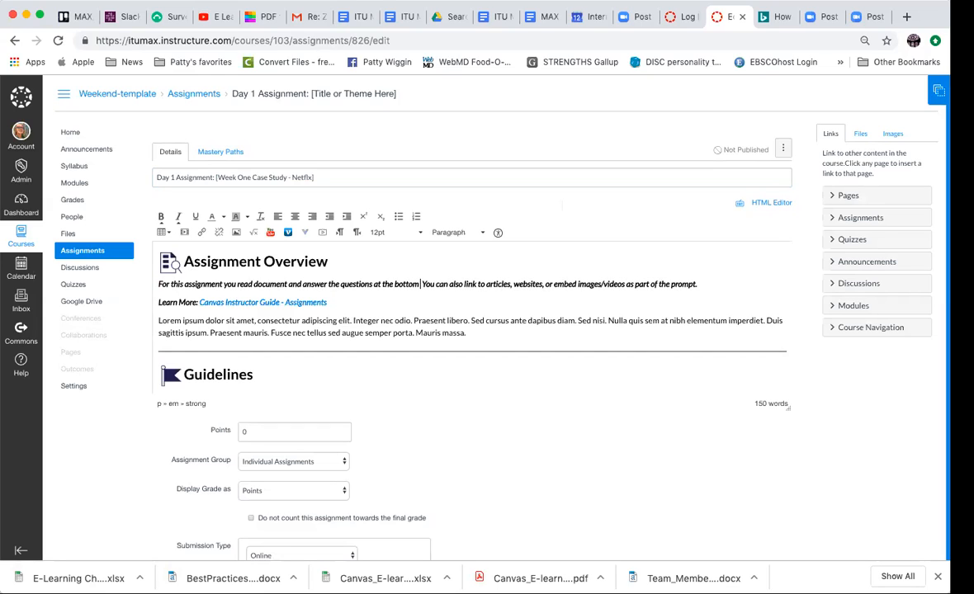
text( of case)
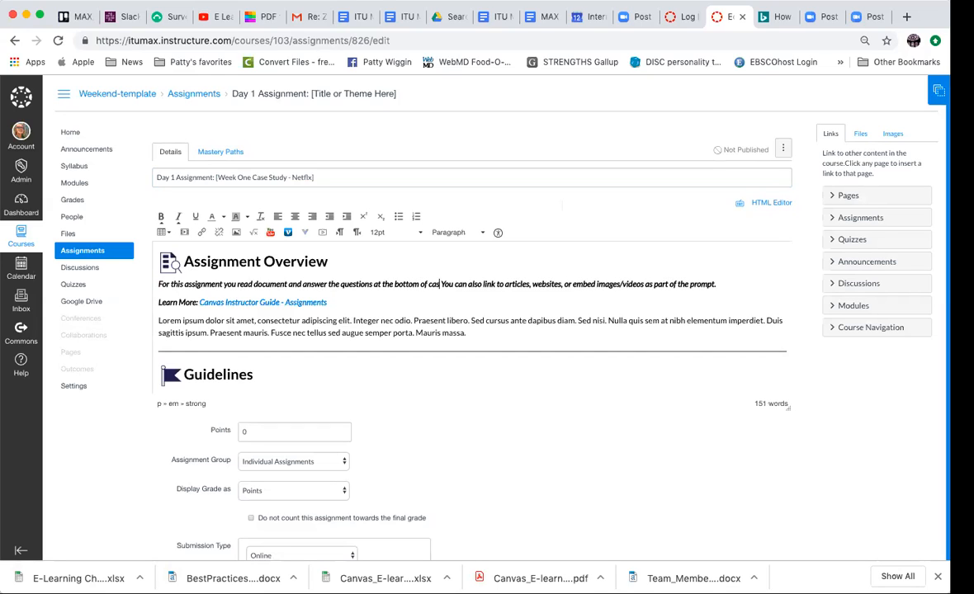
text(.)
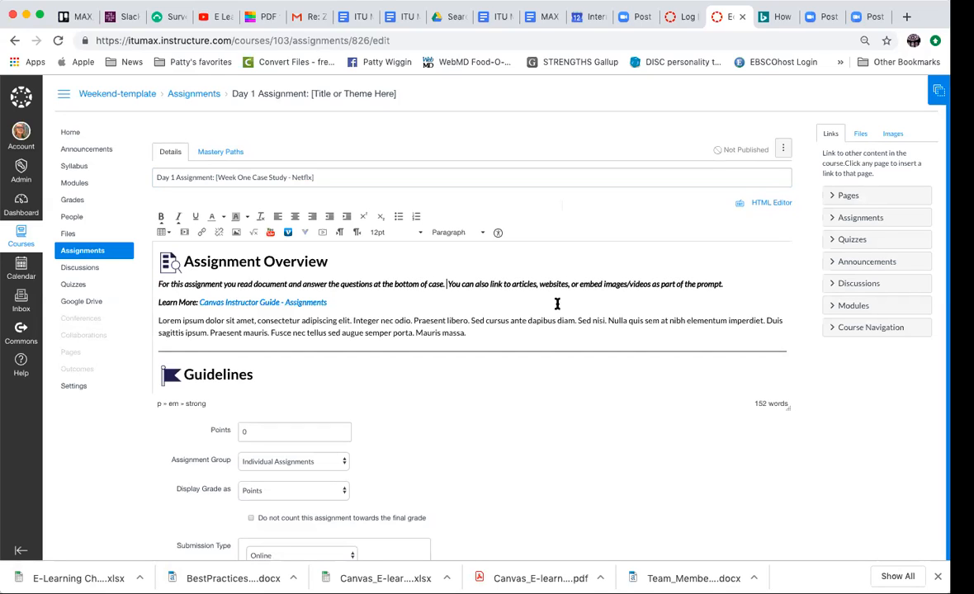
- Replace the placeholder paragraph under Assignment Overview with "A good answer is at least 5- 6 sentences"
drag(157, 321, 482, 328)
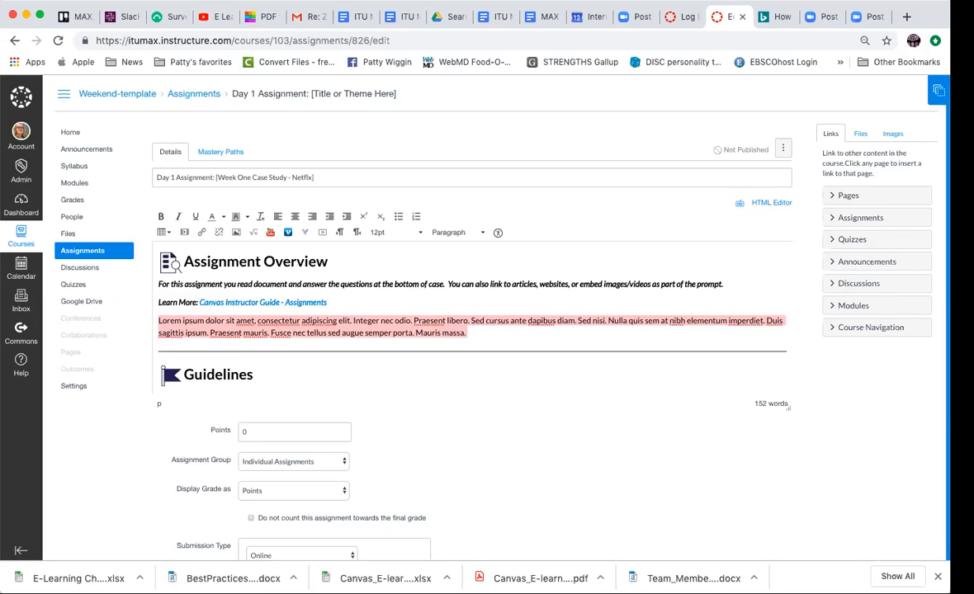
text(A good ans)
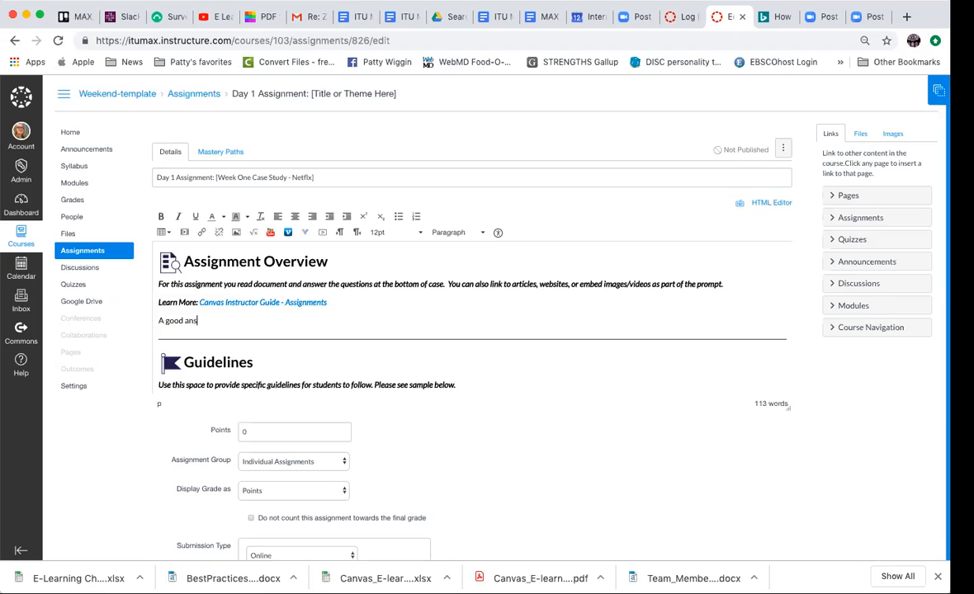
text(wer is at least 5- sen)
key(BackSpace)
text(6 sentences)
- Insert a link to Netflix CASE 15.docx from the Week One Resources folder after the answer-length sentence
click(860, 134)
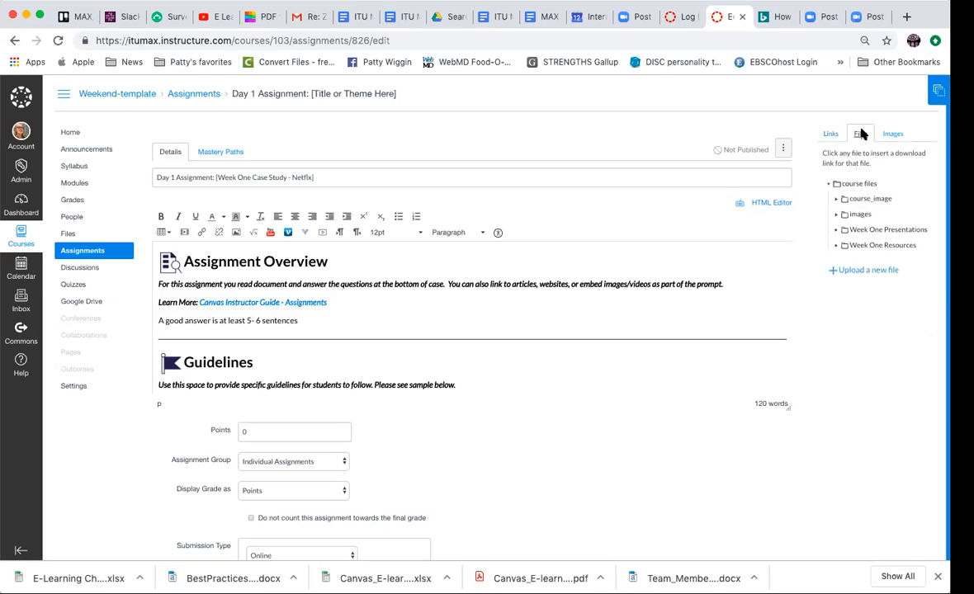
click(884, 245)
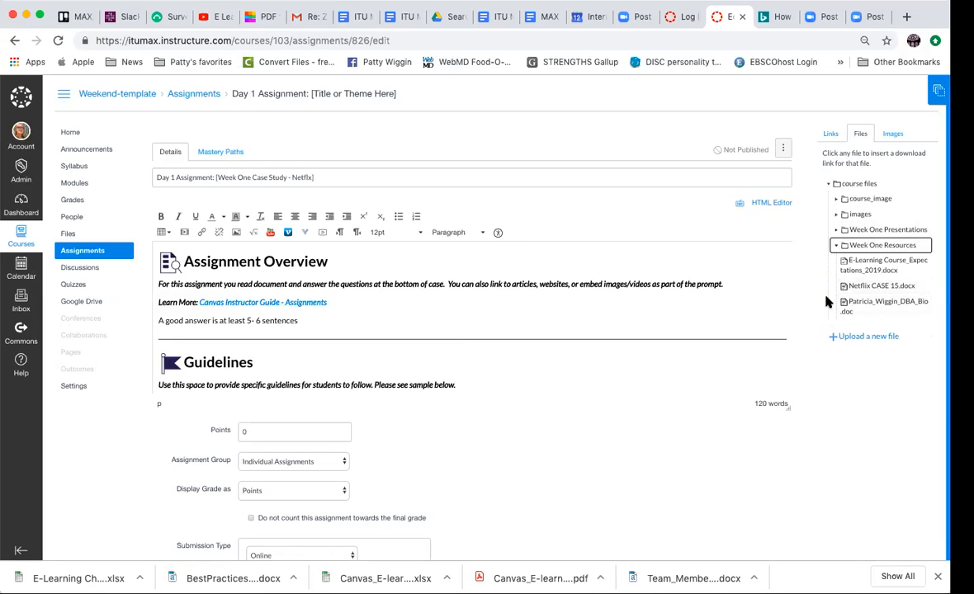
click(886, 285)
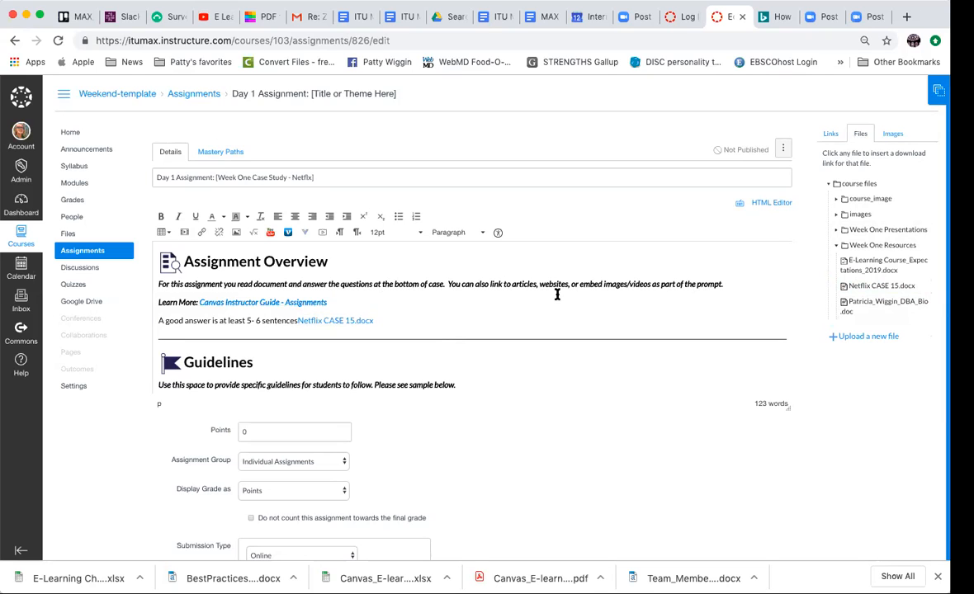
- Set the assignment's points to 15
scroll(467, 298, down, 5)
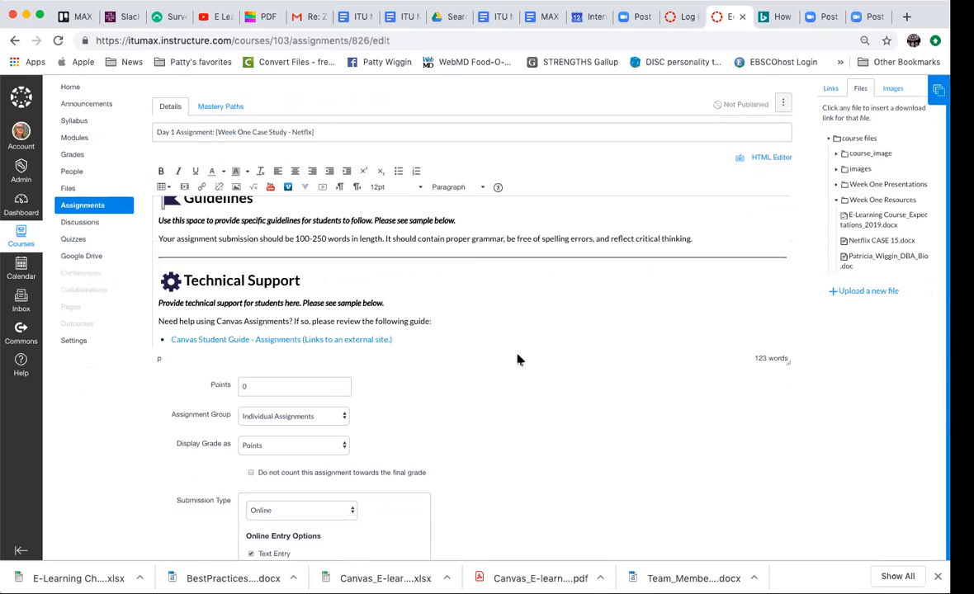
scroll(517, 358, down, 2)
scroll(601, 385, down, 2)
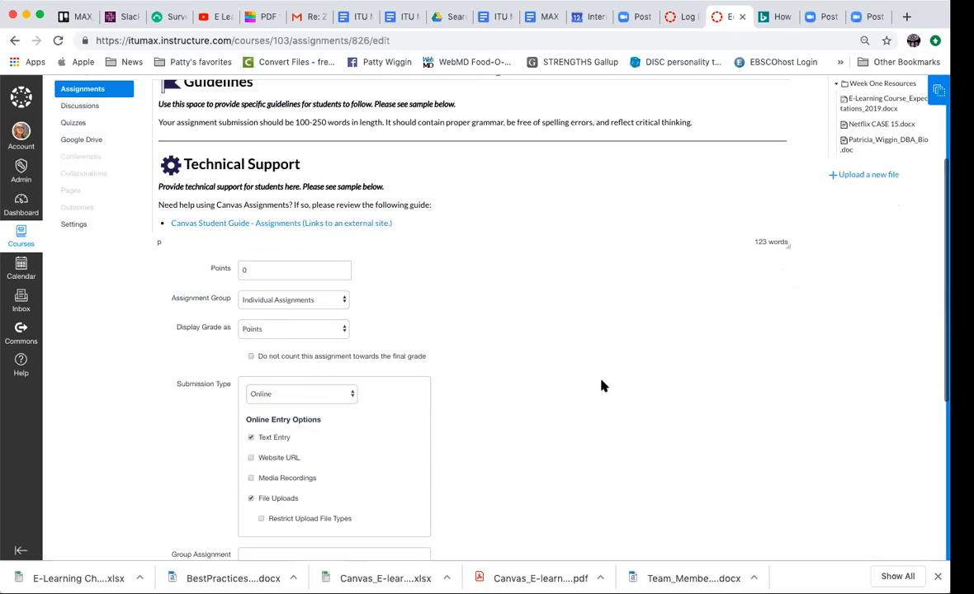
click(246, 272)
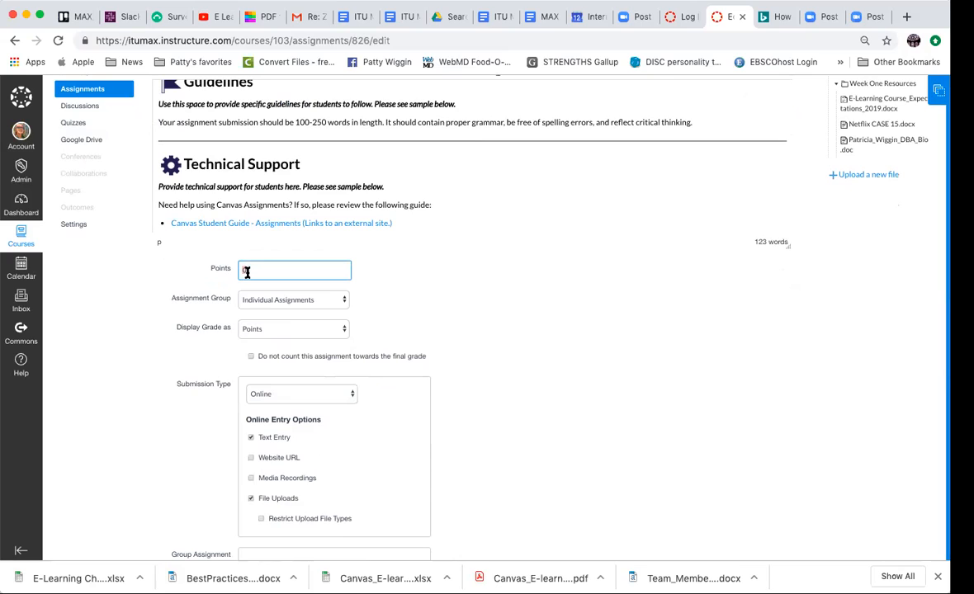
text(15)
- Review the available submission types and choose Online for the assignment
scroll(491, 336, down, 2)
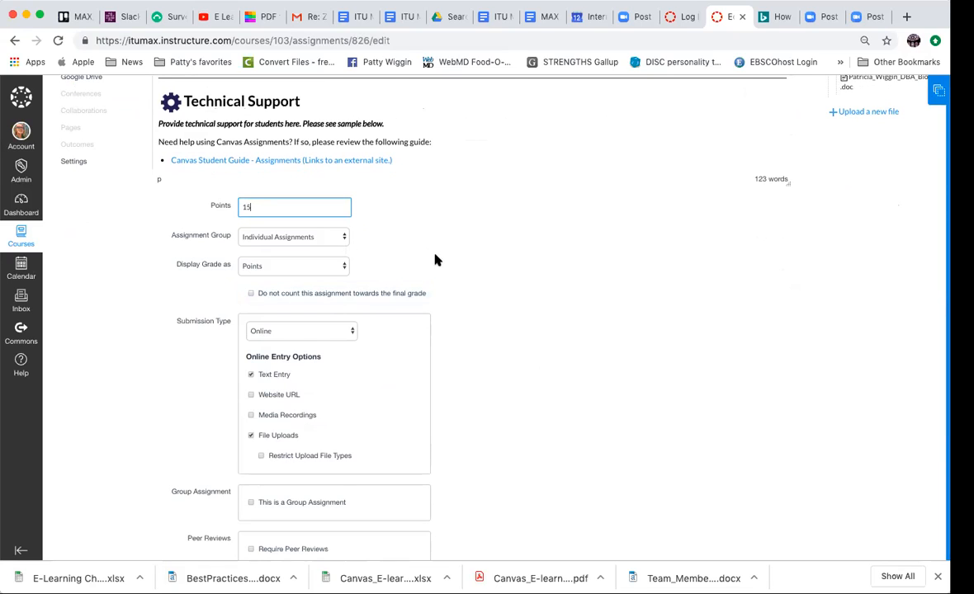
scroll(484, 290, down, 5)
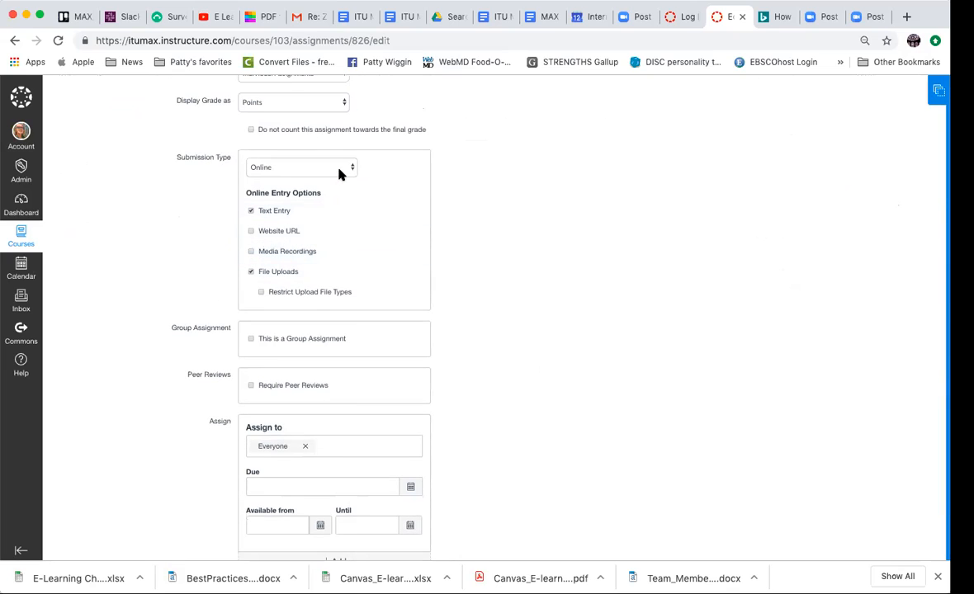
click(339, 171)
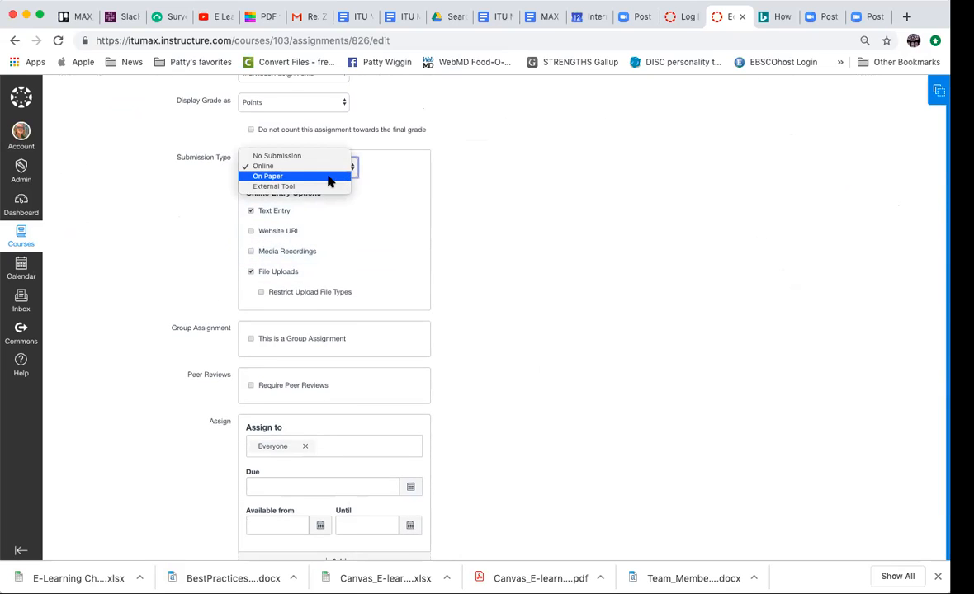
click(311, 166)
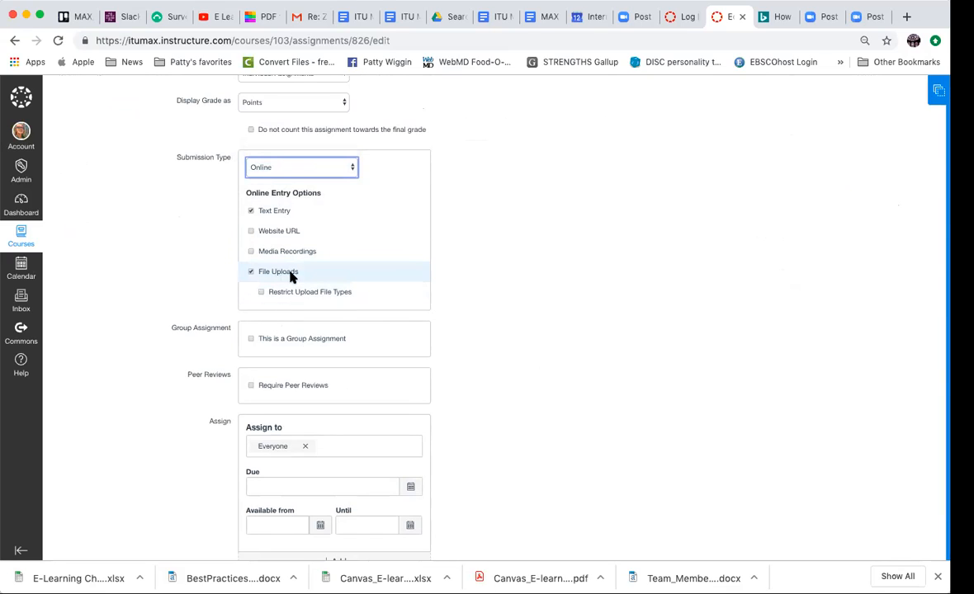
click(532, 291)
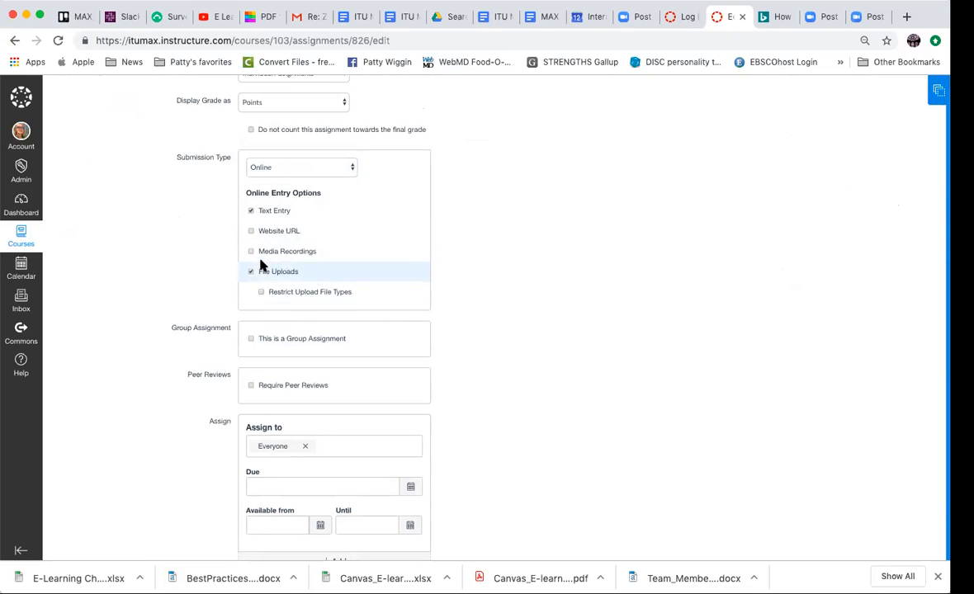
- Set the assignment's due date to Aug 25 11:59pm for everyone
scroll(547, 355, down, 2)
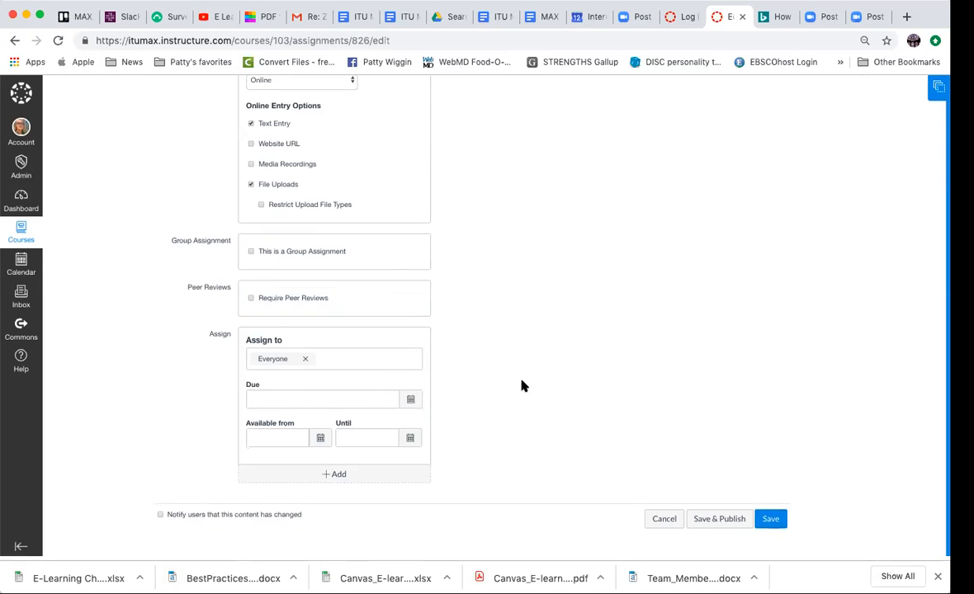
click(409, 404)
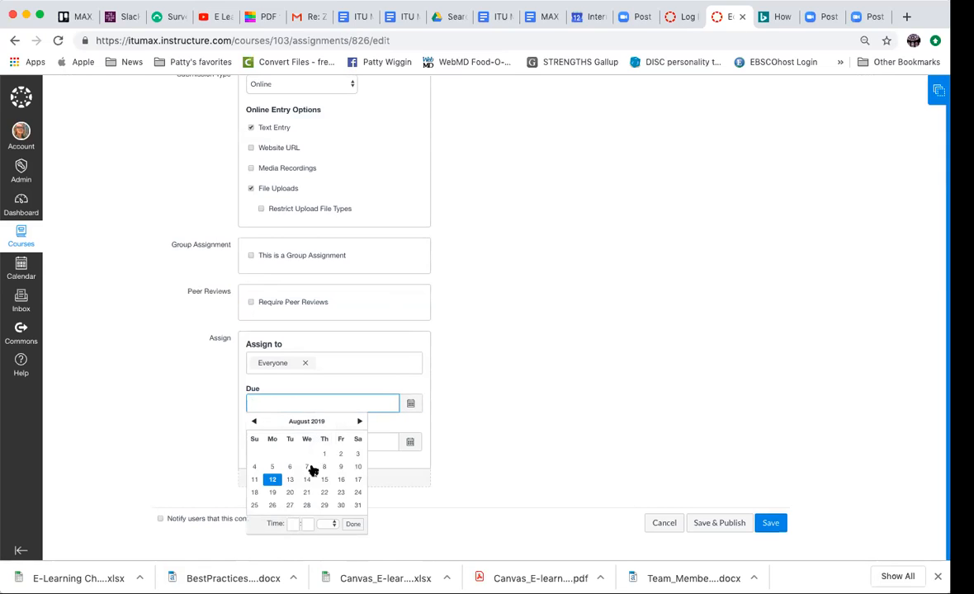
click(255, 505)
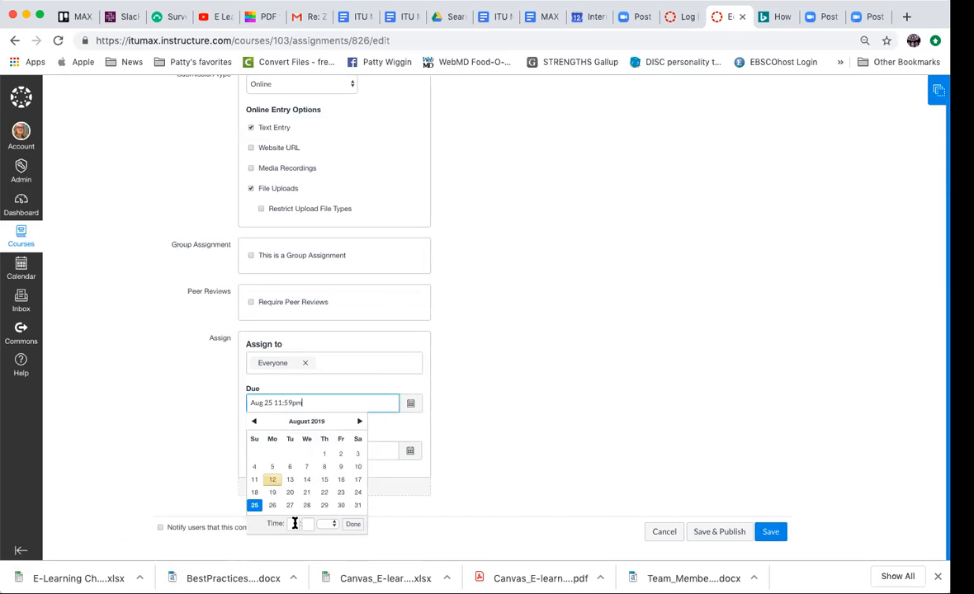
click(353, 525)
- Make the Day 1 Assignment available from Aug 5 at 6pm
click(319, 451)
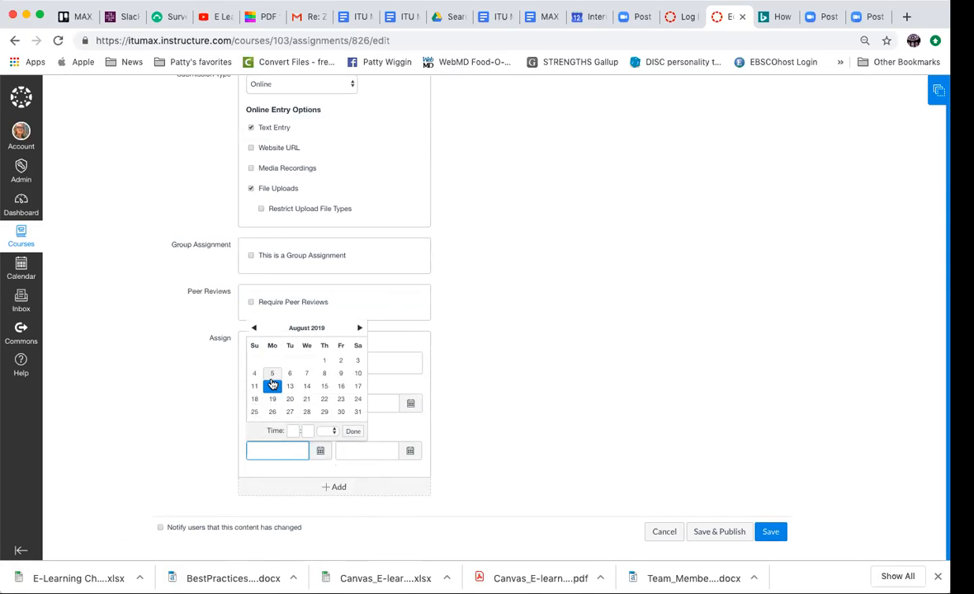
click(272, 373)
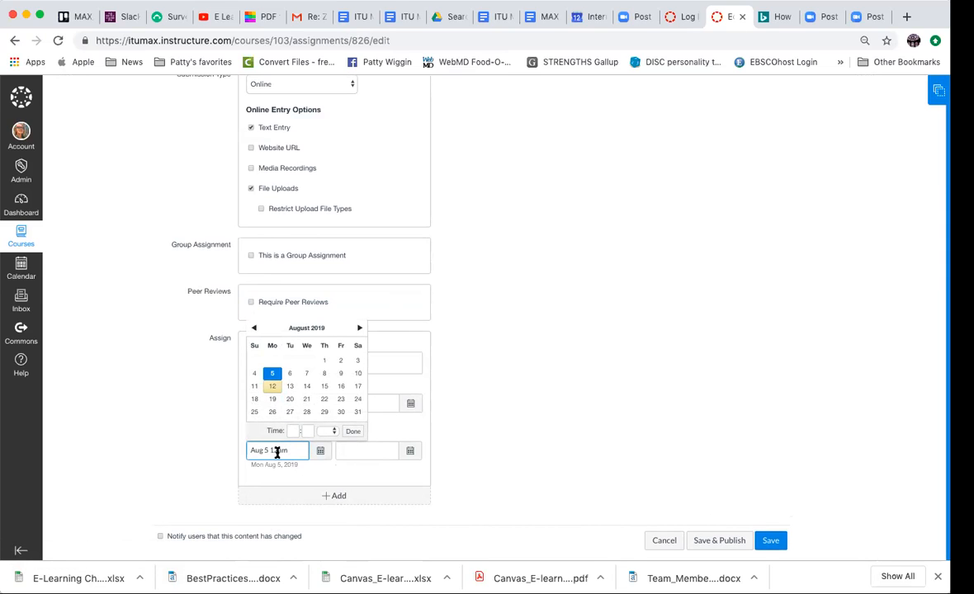
text(6)
key(Delete)
text(pm)
click(352, 431)
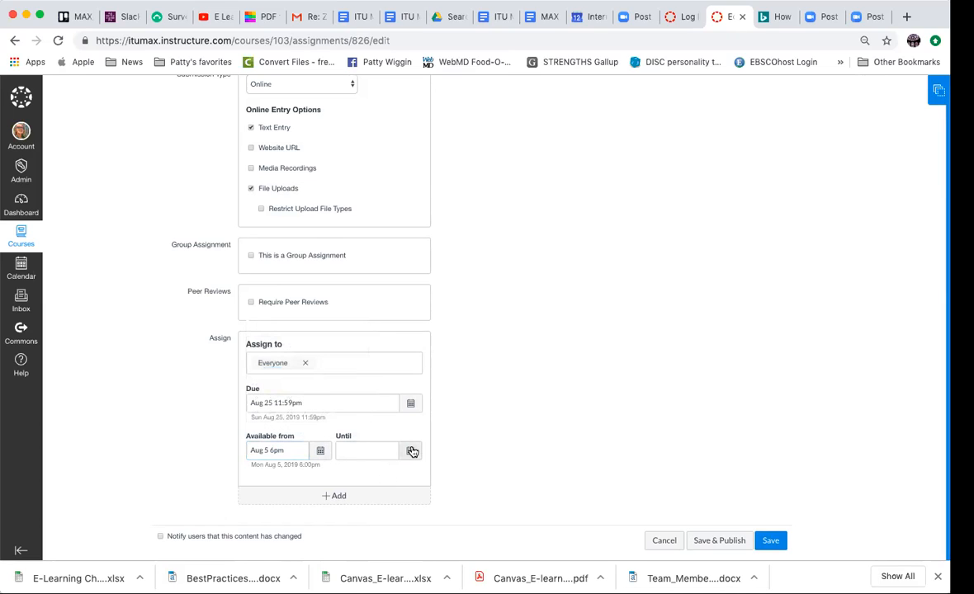
- Set the assignment's availability end to Aug 25 11:59pm and save the assignment without publishing it
click(411, 451)
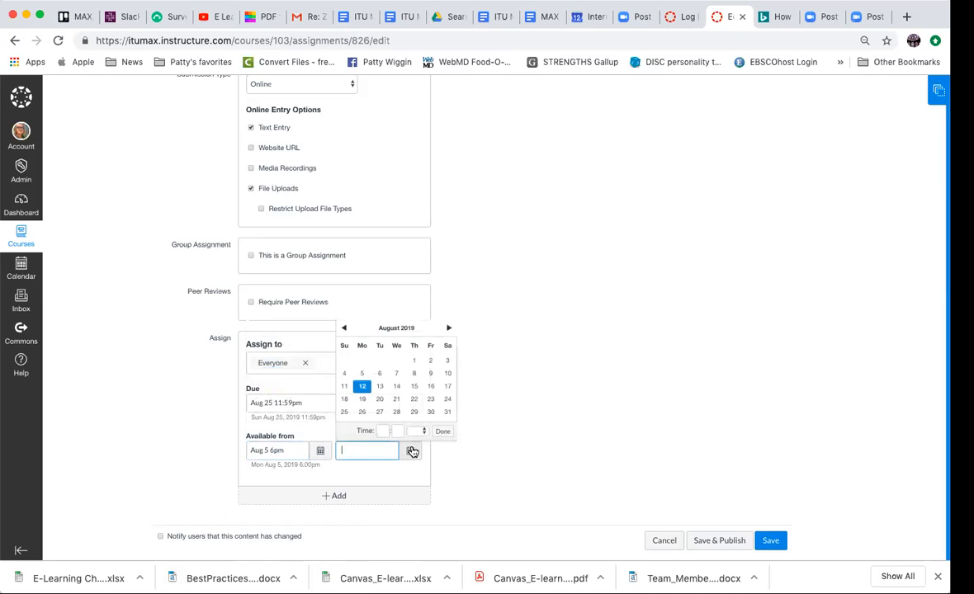
click(344, 412)
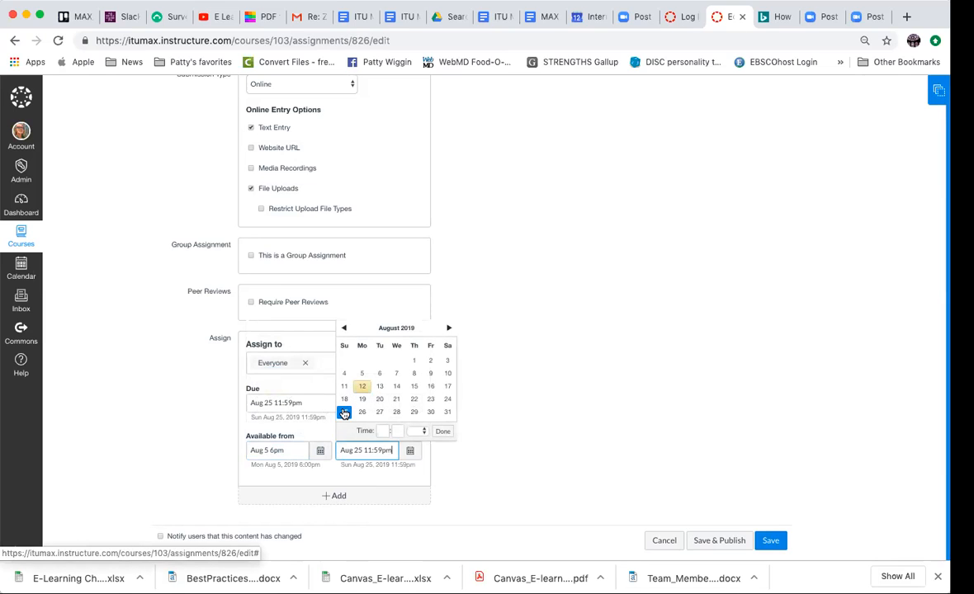
click(449, 434)
scroll(529, 445, down, 1)
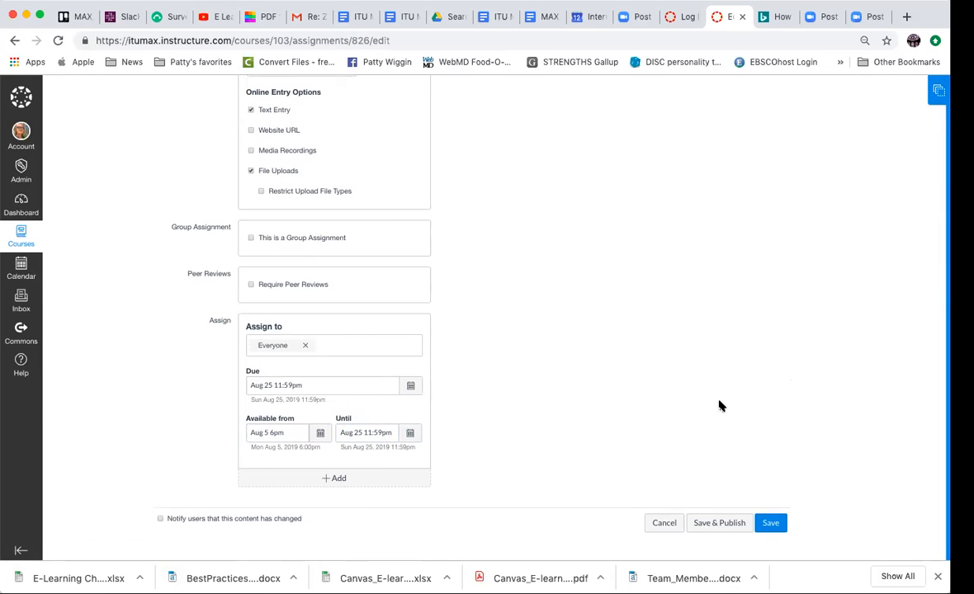
click(771, 522)
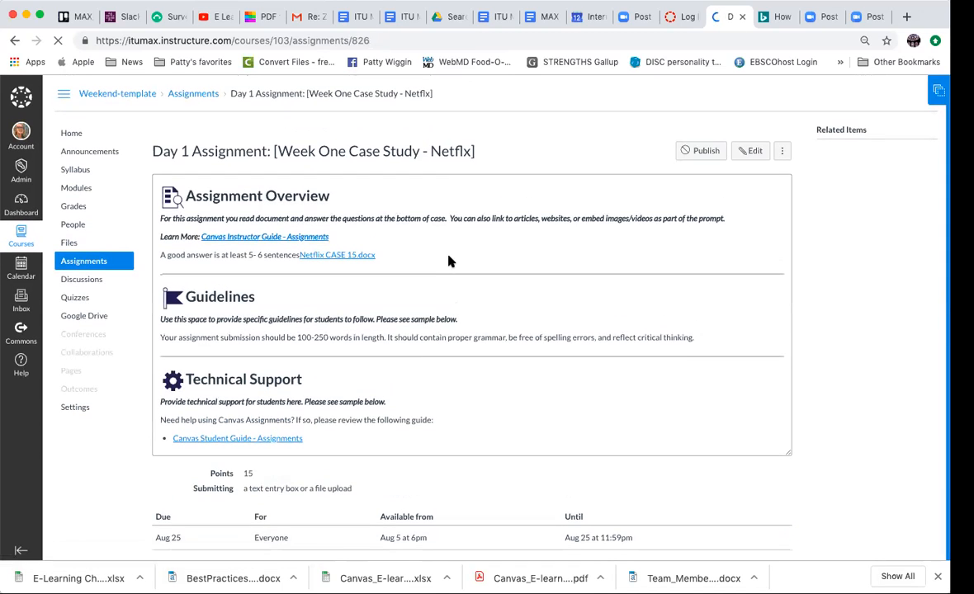
- Open the Day 1 Group Discussion from the course modules for editing
click(74, 189)
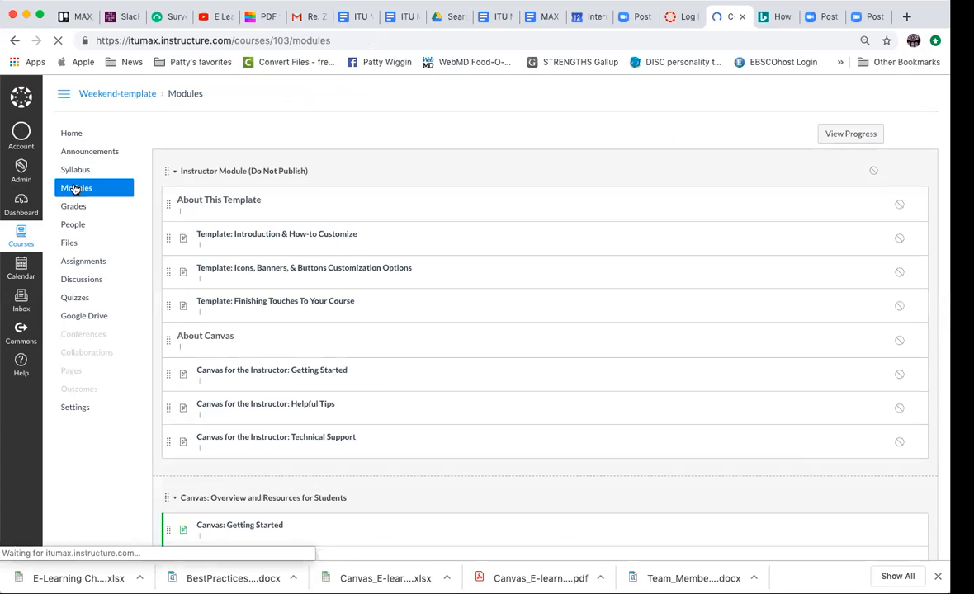
scroll(359, 314, down, 5)
scroll(359, 304, down, 2)
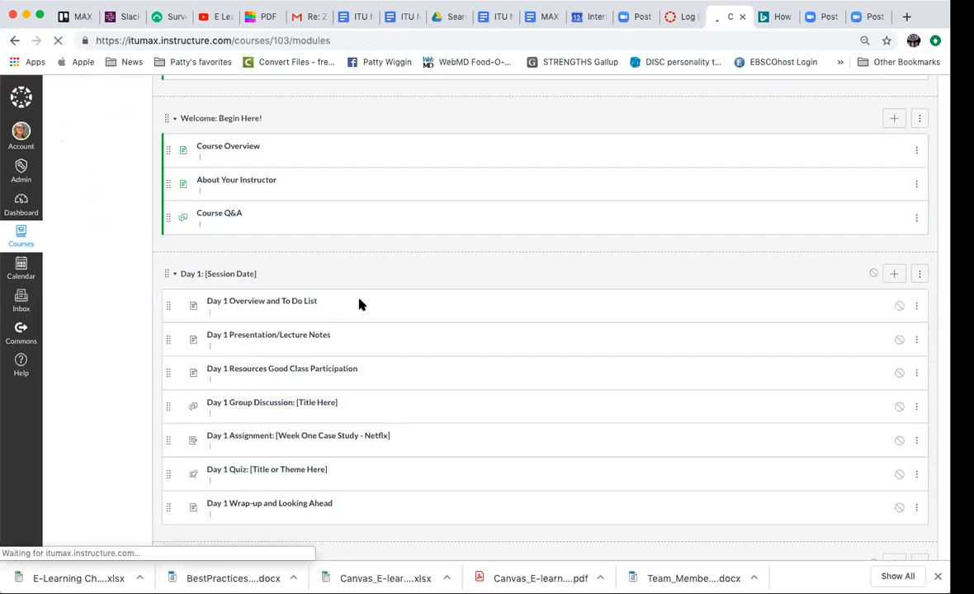
scroll(535, 333, down, 2)
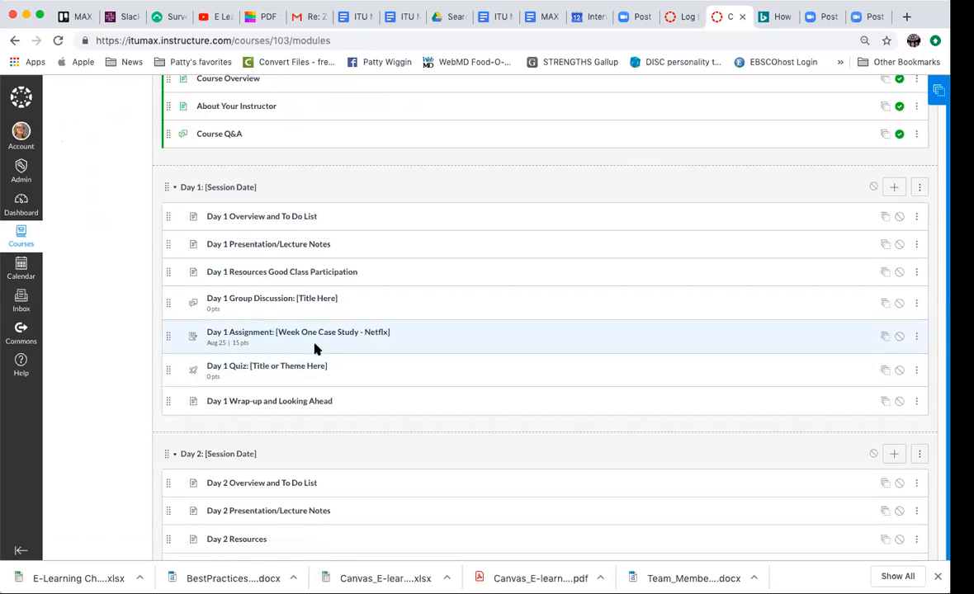
click(285, 299)
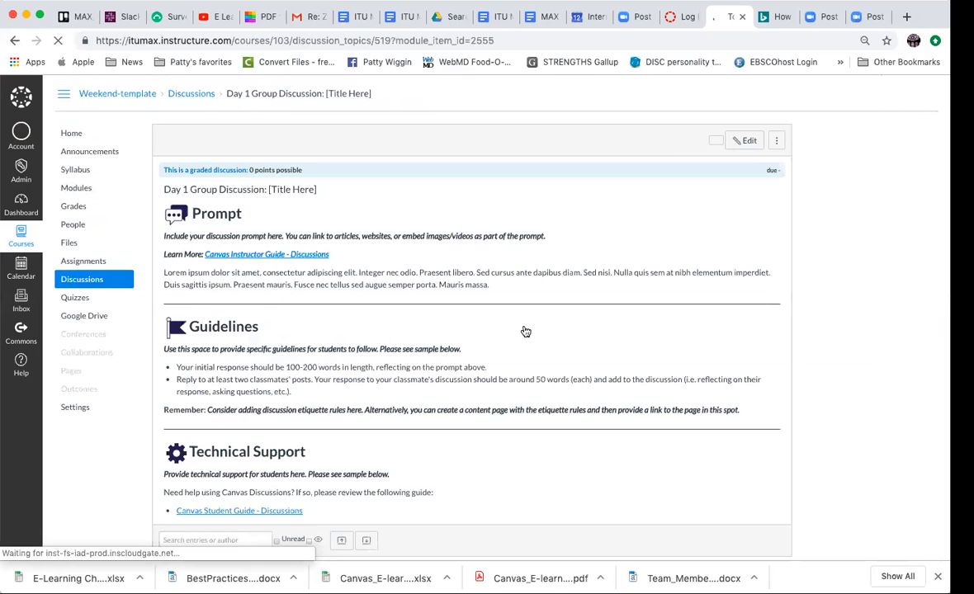
click(750, 157)
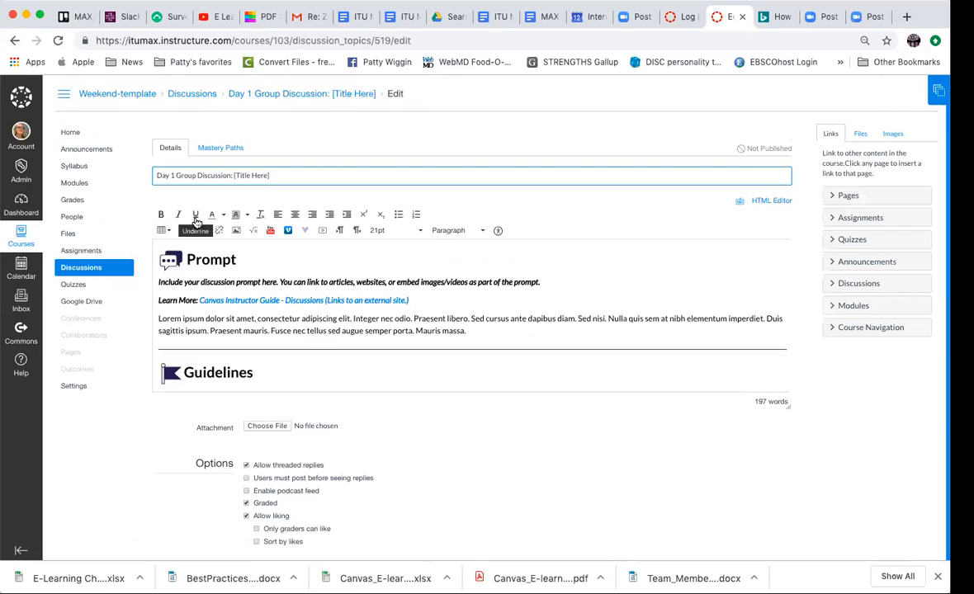
- Search Vimeo for "Netflix strategy" from the discussion's content editor
click(287, 231)
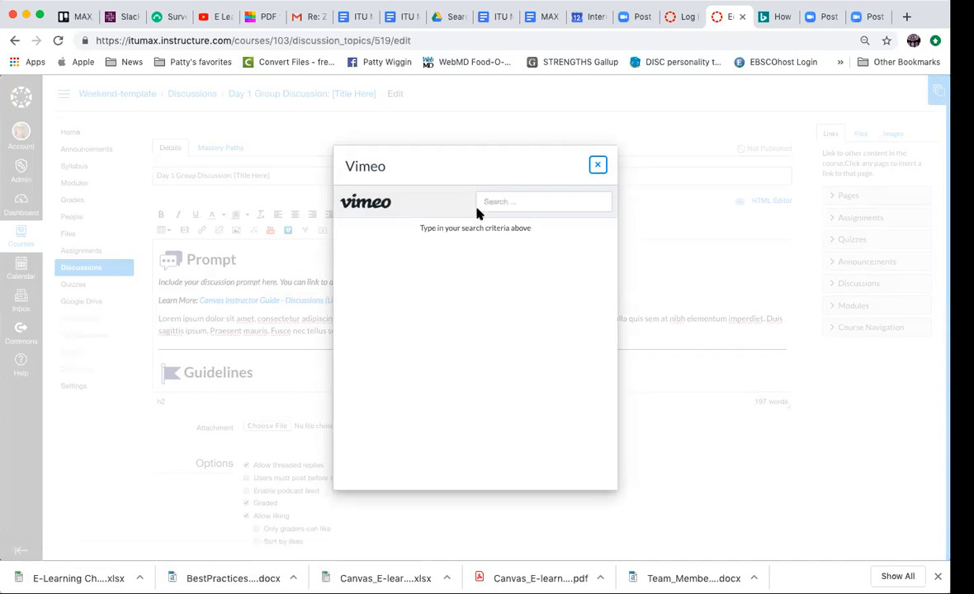
right_click(495, 201)
click(495, 202)
text(Netflix strategy)
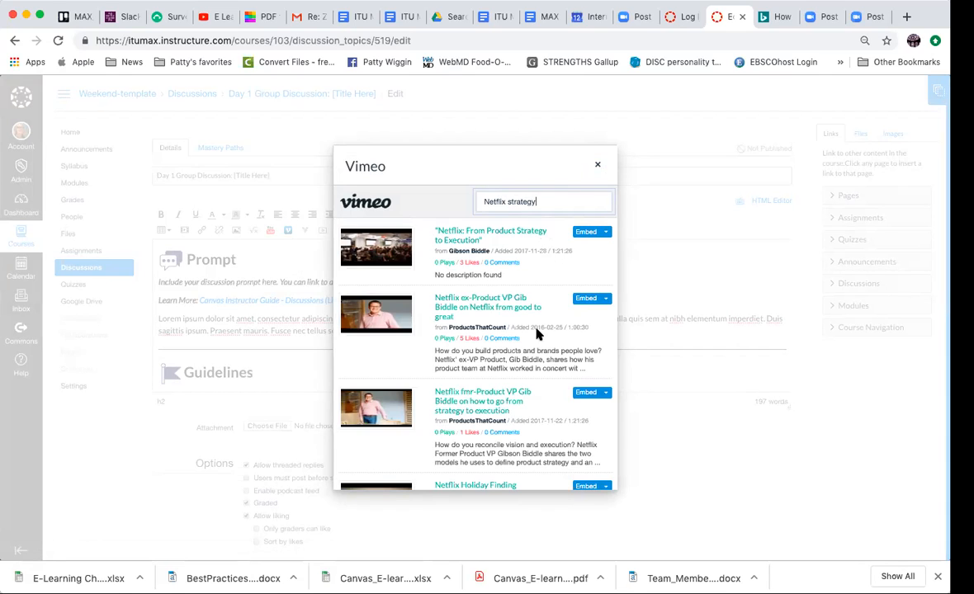
- Embed the Onboarding Series User Experience video from ProductsThatCount in the discussion's Prompt heading
scroll(540, 360, down, 1)
scroll(540, 363, down, 3)
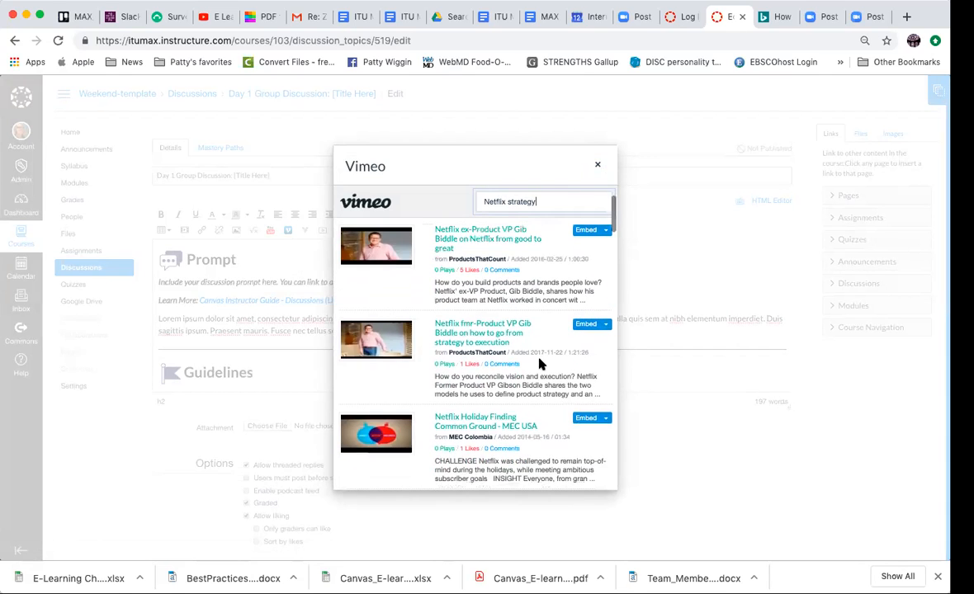
scroll(541, 365, down, 3)
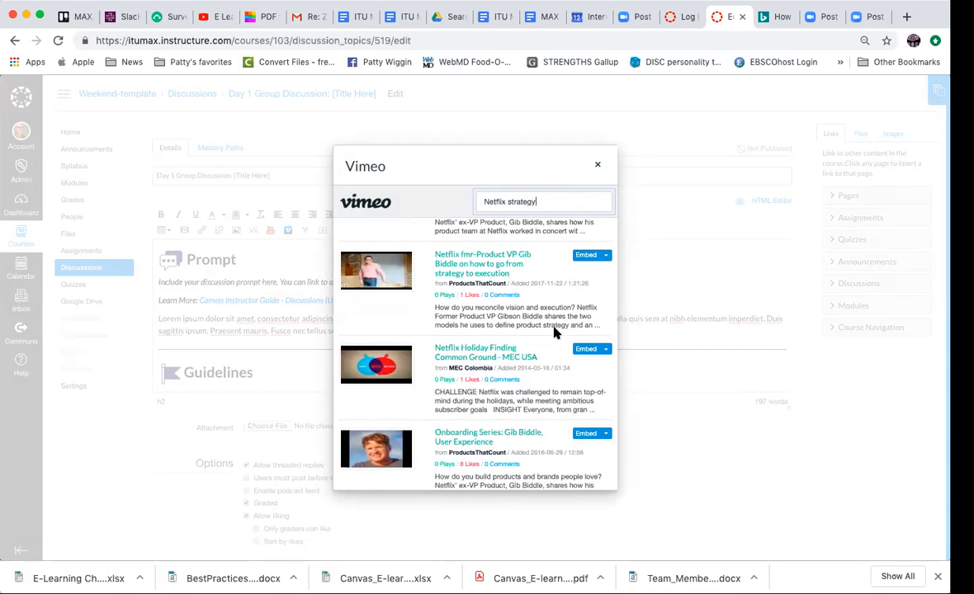
scroll(541, 357, down, 3)
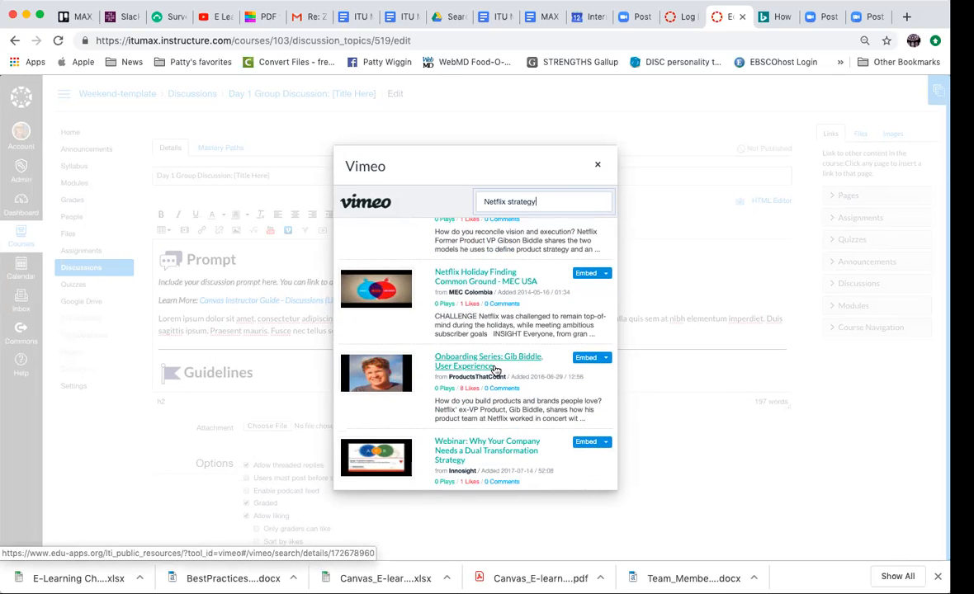
click(588, 359)
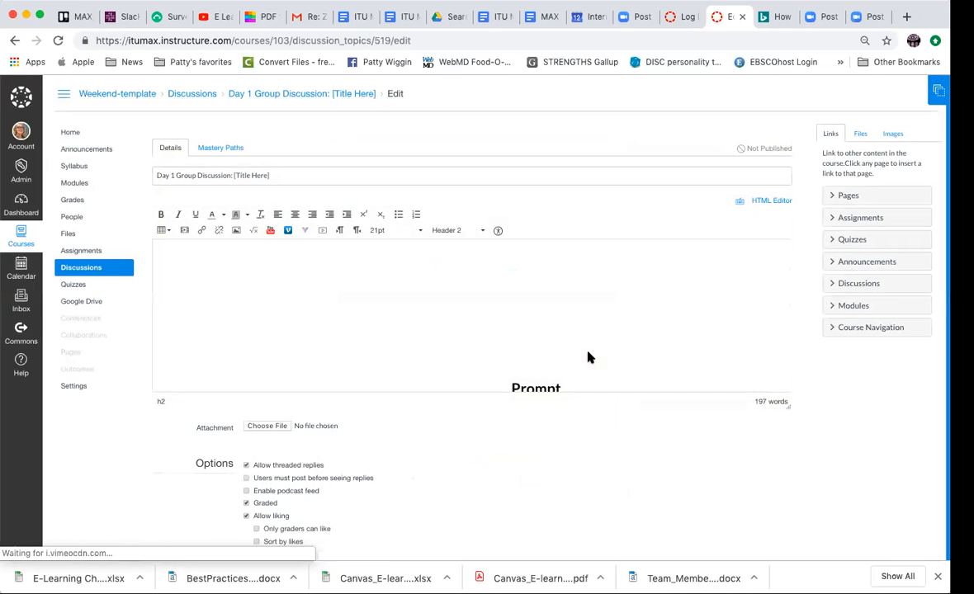
- Examine how the embedded video sits around the Prompt heading and the discussion text below it
scroll(549, 320, down, 2)
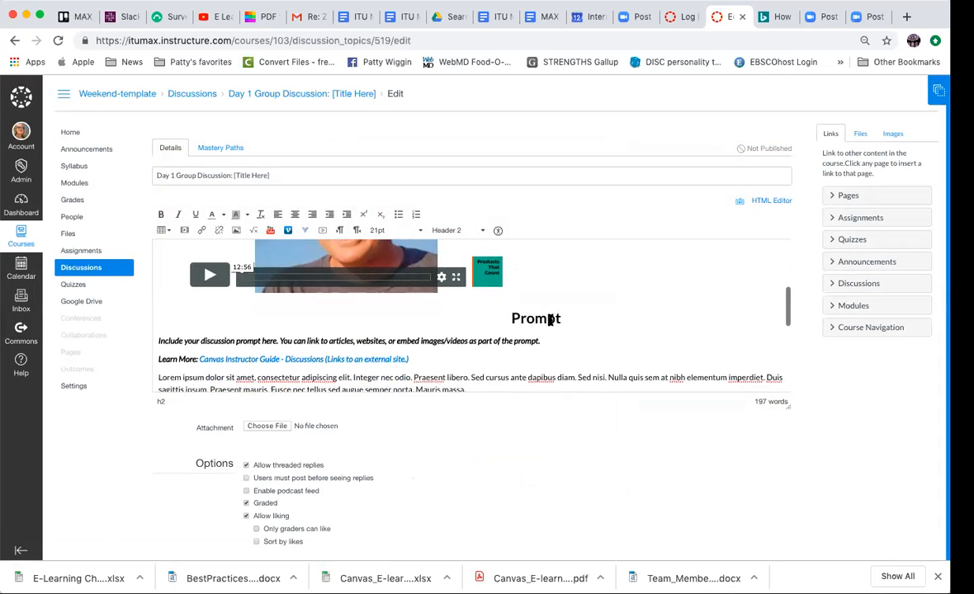
scroll(550, 320, up, 1)
scroll(550, 320, down, 5)
scroll(550, 320, up, 10)
click(550, 320)
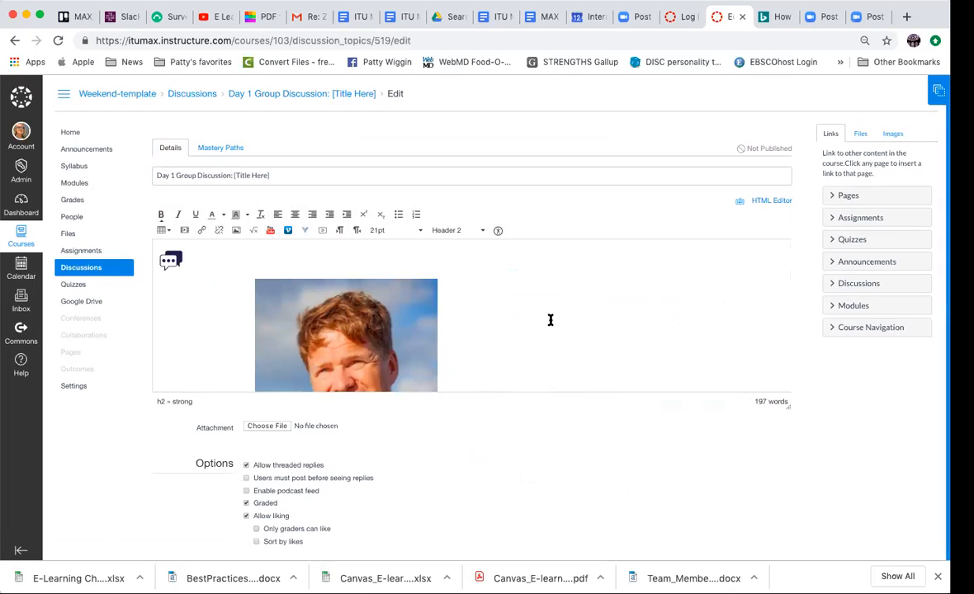
scroll(551, 321, down, 2)
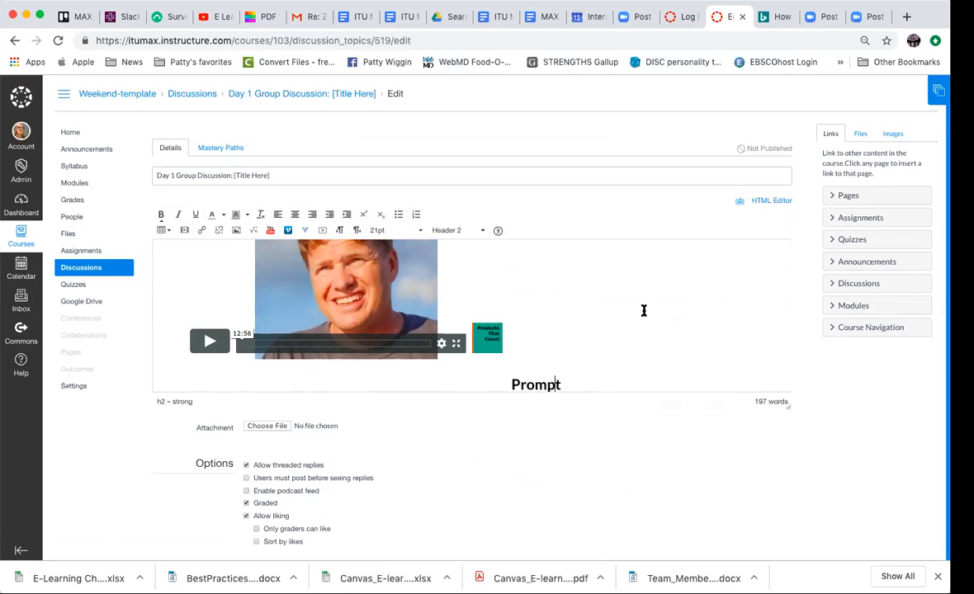
scroll(643, 311, down, 10)
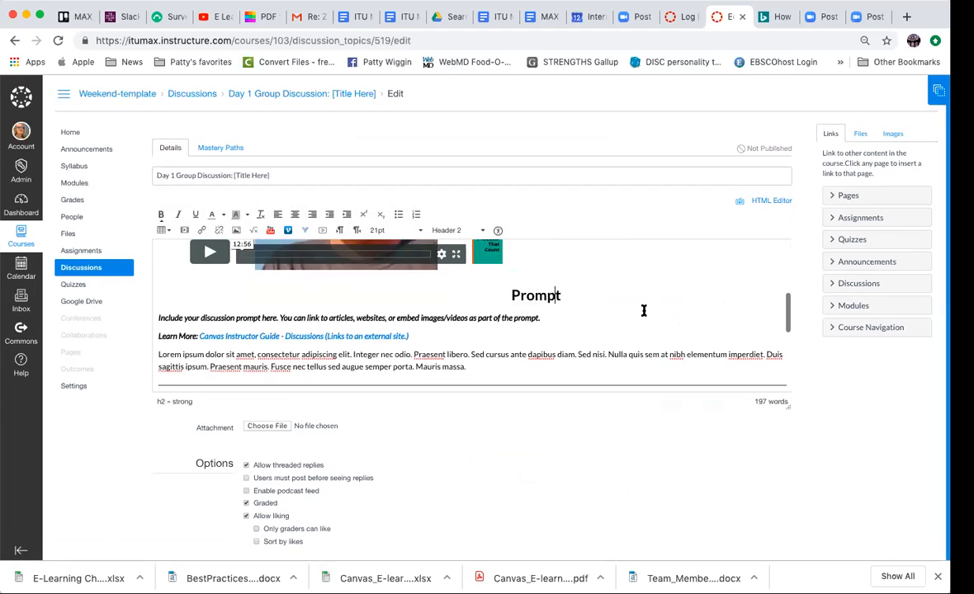
- Set the group discussion's possible points to 10
scroll(644, 312, down, 5)
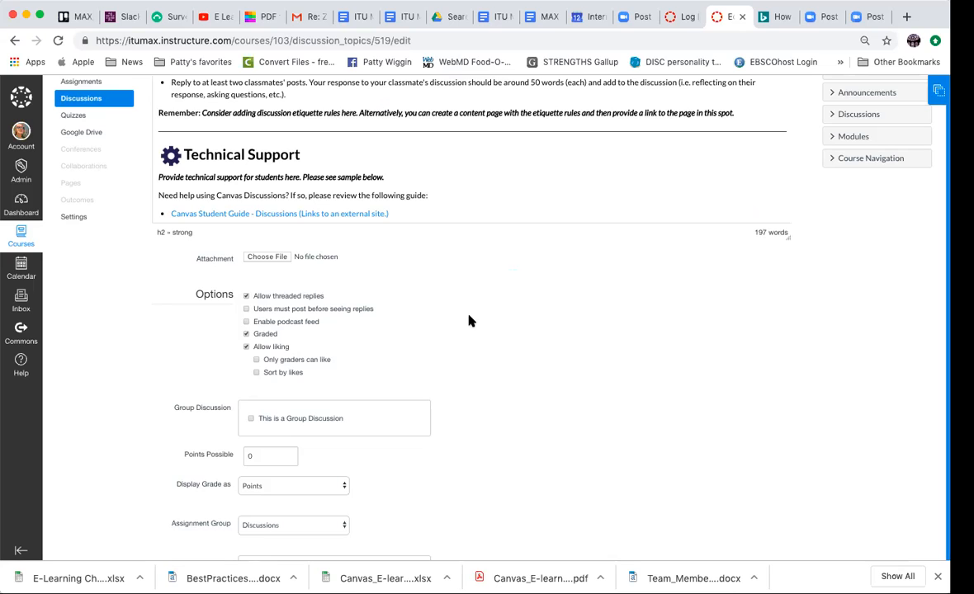
scroll(468, 321, down, 1)
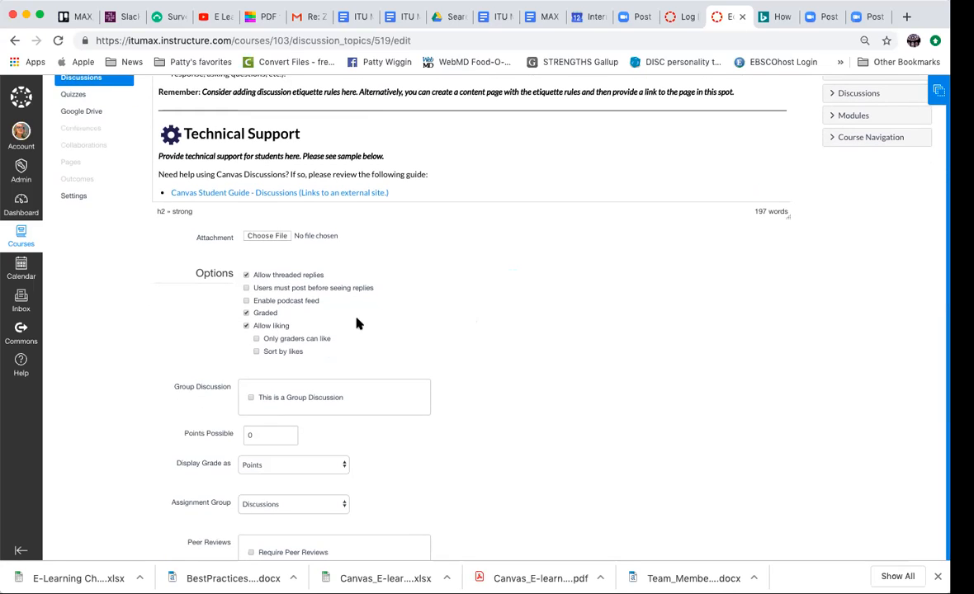
scroll(548, 348, down, 5)
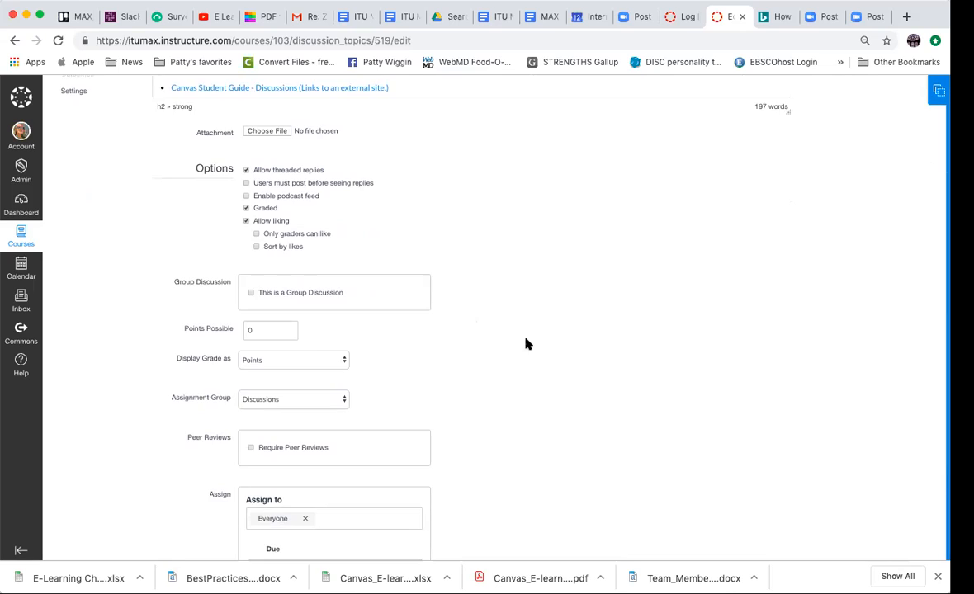
scroll(528, 344, down, 2)
click(252, 290)
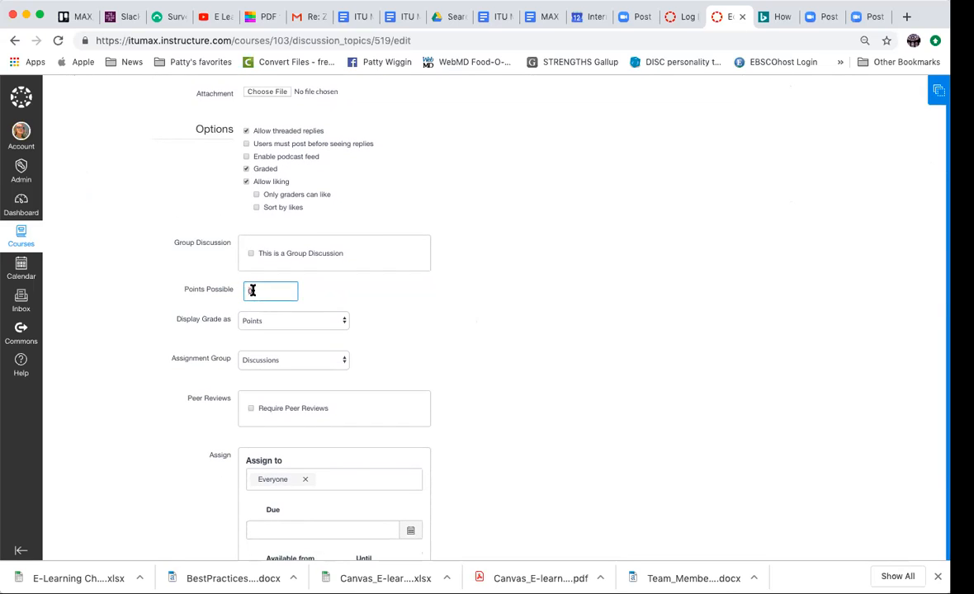
text(10)
- Set the group discussion's due date to Aug 25 11:59pm for everyone
scroll(487, 386, down, 5)
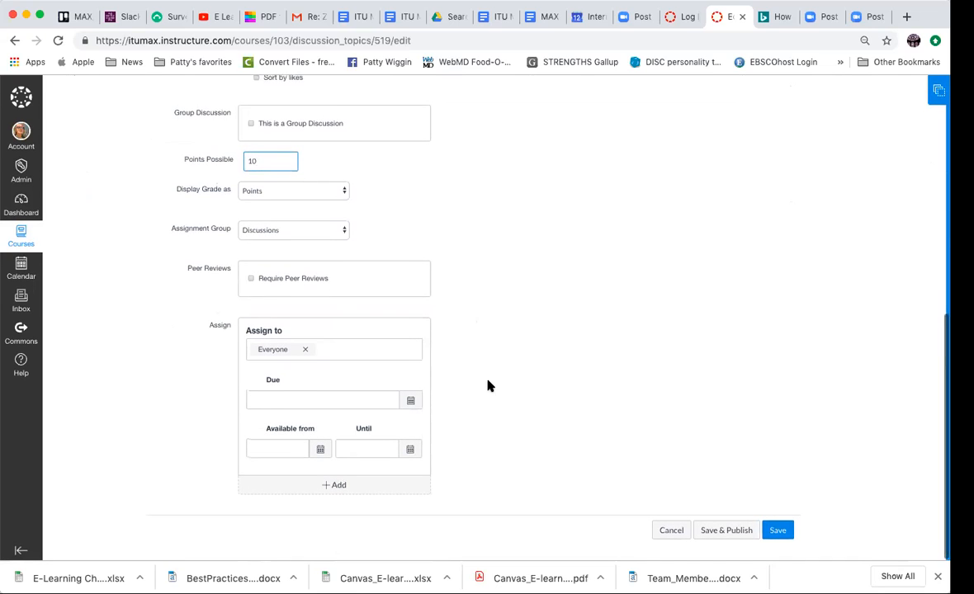
click(410, 400)
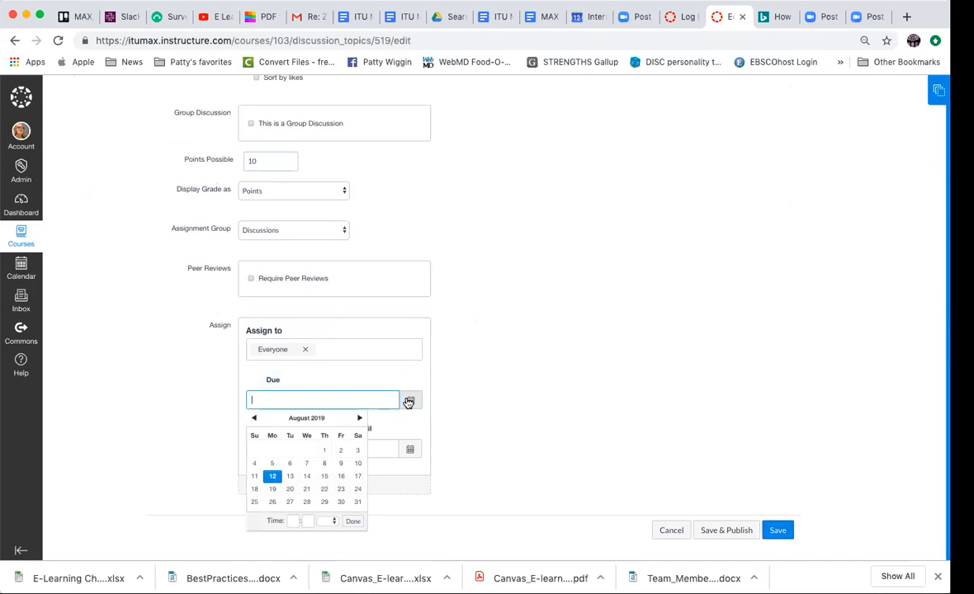
click(254, 502)
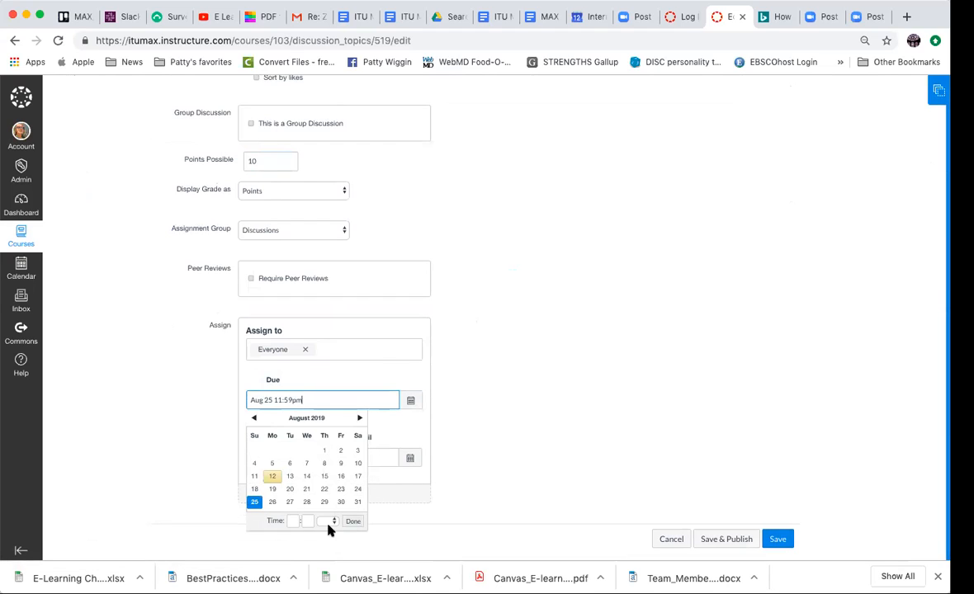
click(352, 522)
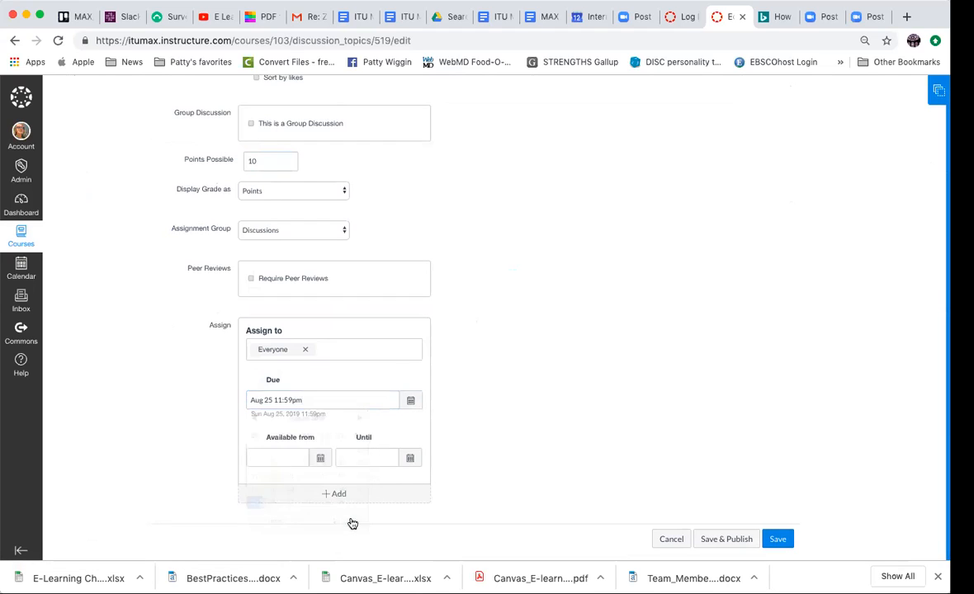
- Make the group discussion available from Aug 12 at 6pm
click(321, 460)
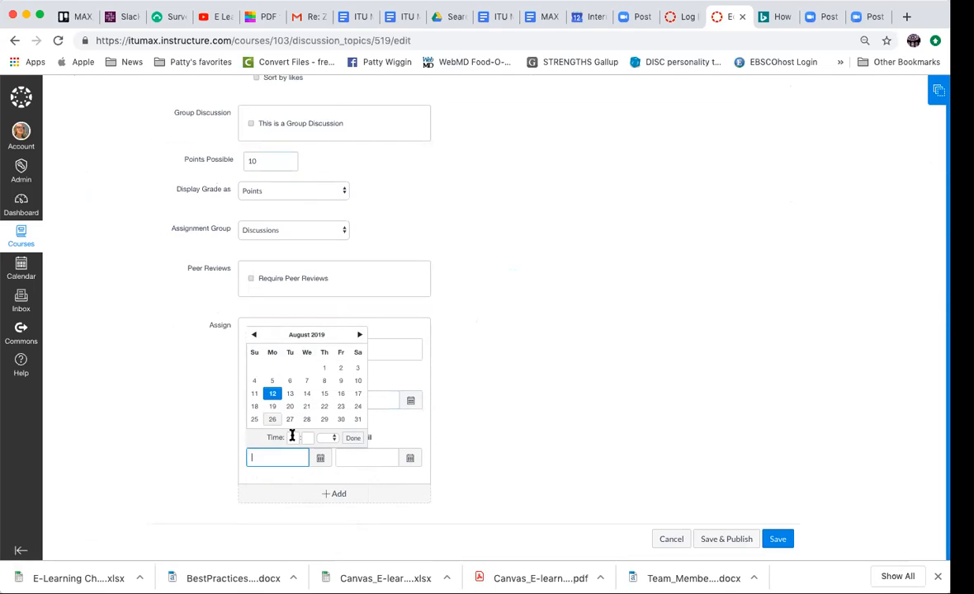
click(291, 437)
text(6)
click(308, 437)
text(00)
click(353, 440)
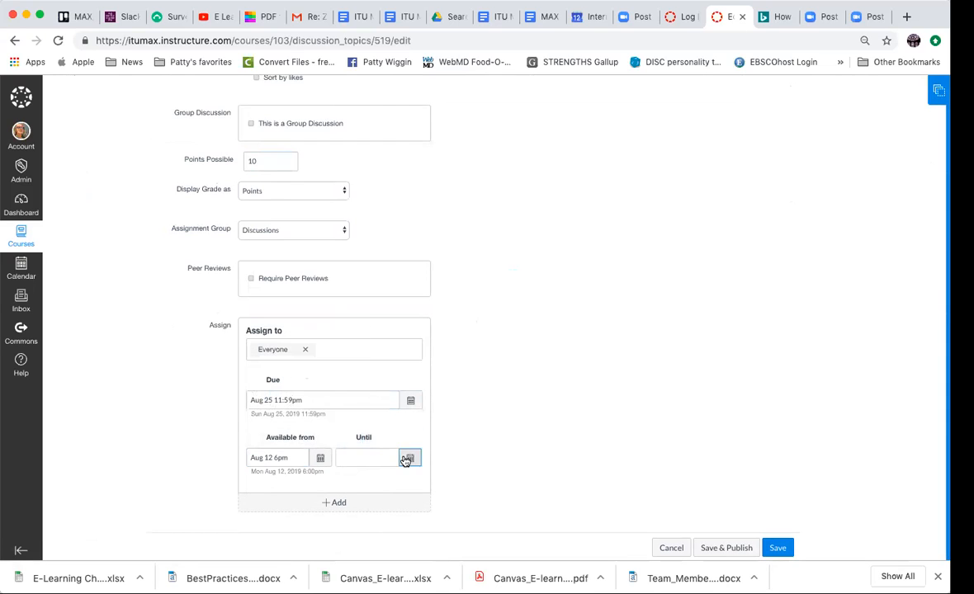
- Set the discussion's availability end to Aug 25 11:59pm and save the discussion without publishing it
click(406, 459)
click(345, 419)
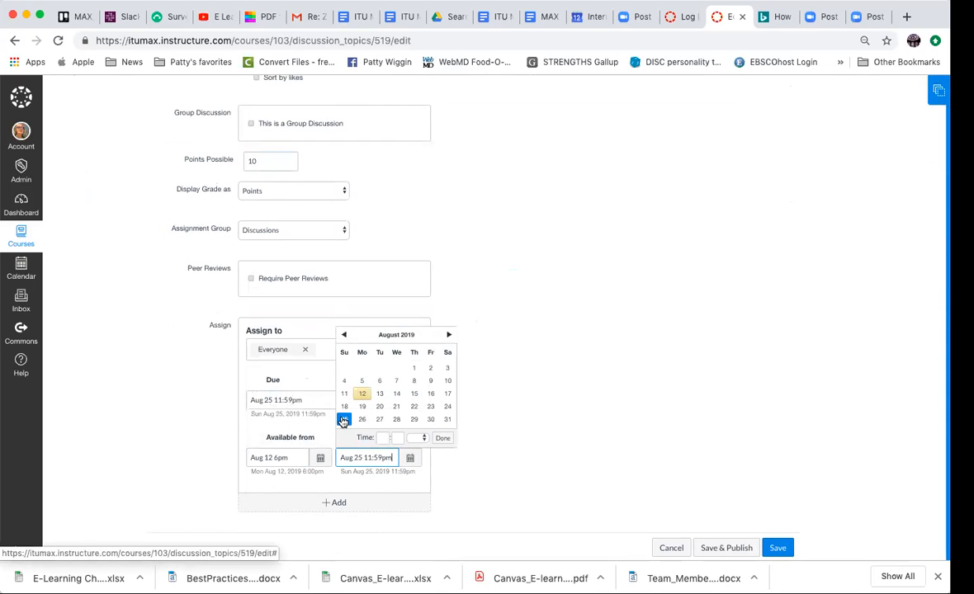
click(442, 437)
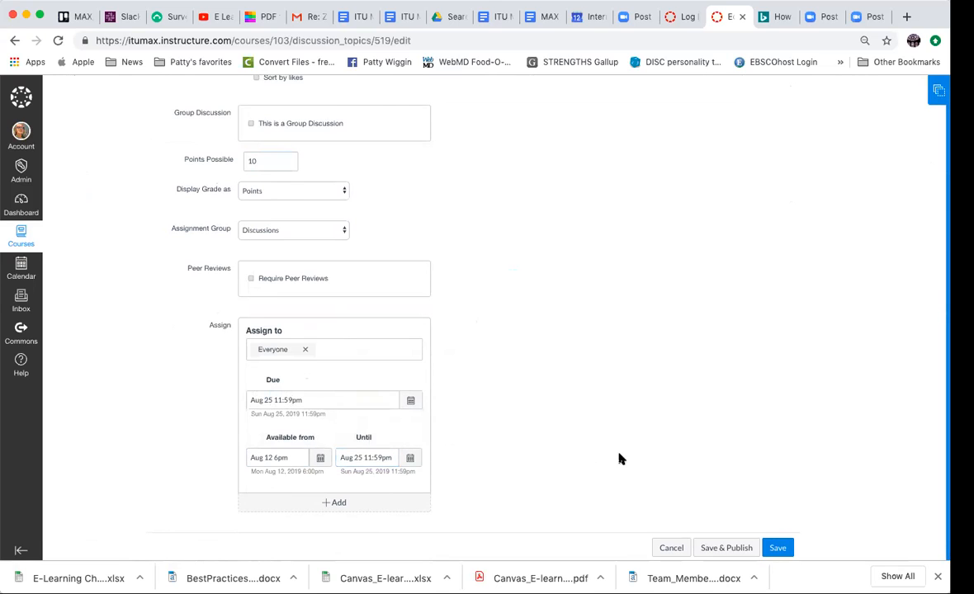
click(777, 548)
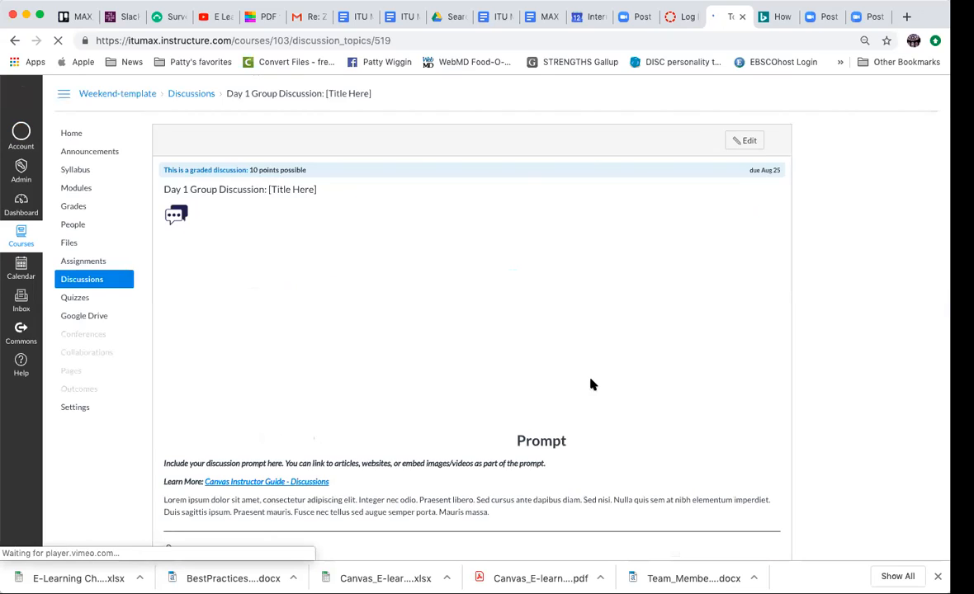
- Open the Day 1 Presentation/Lecture Notes page from the course modules for editing
click(81, 188)
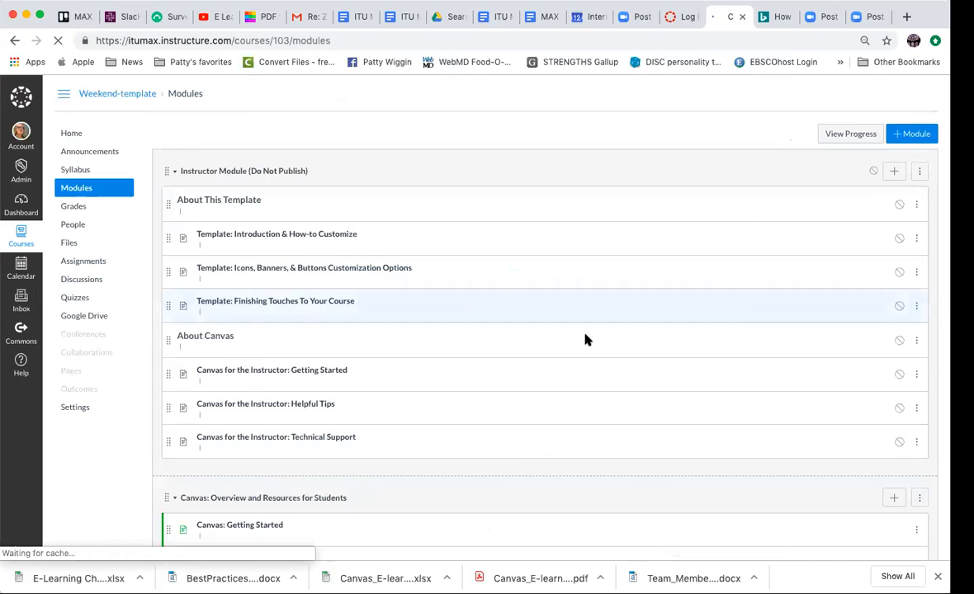
scroll(585, 339, down, 4)
scroll(584, 338, down, 10)
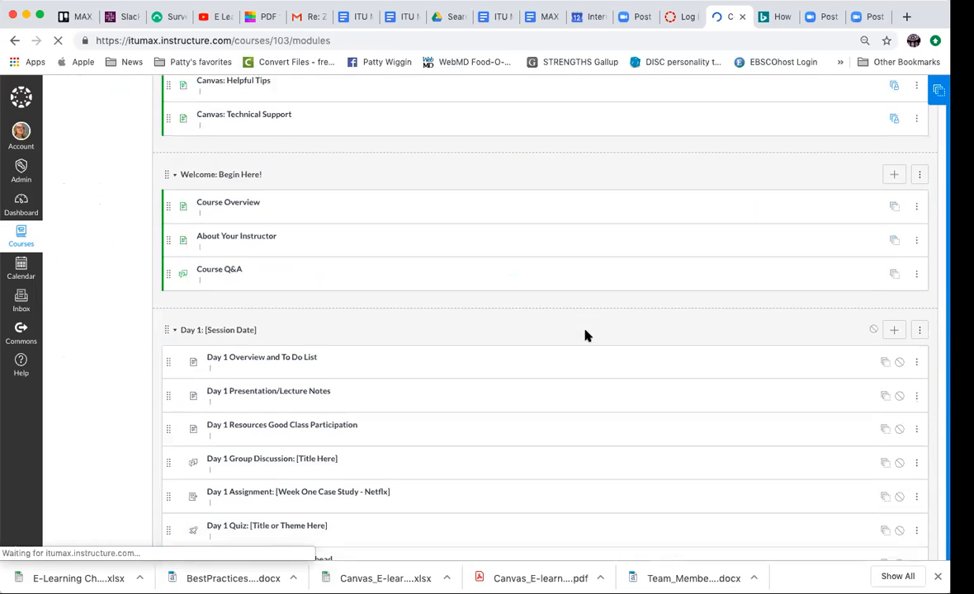
scroll(584, 335, up, 3)
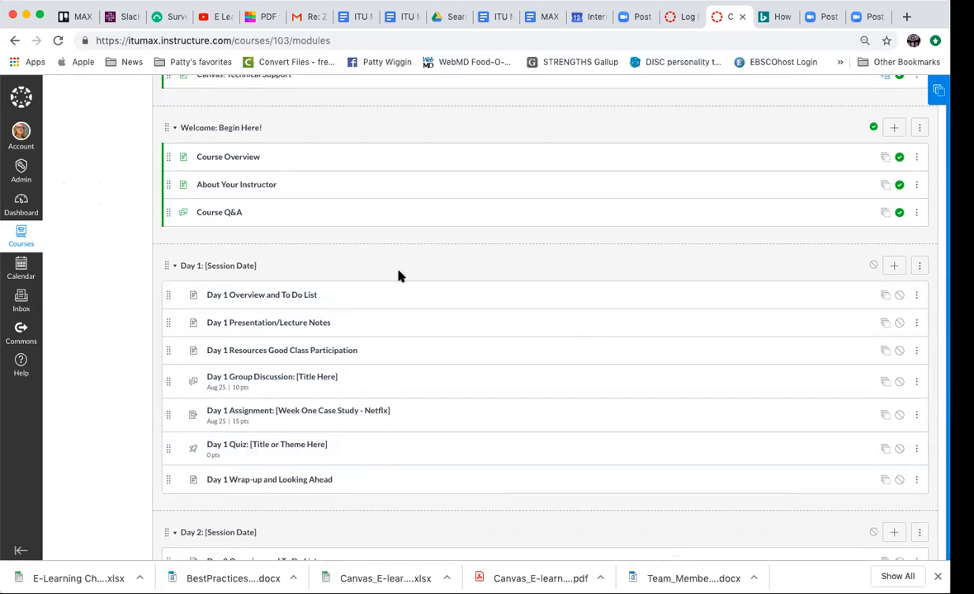
click(269, 322)
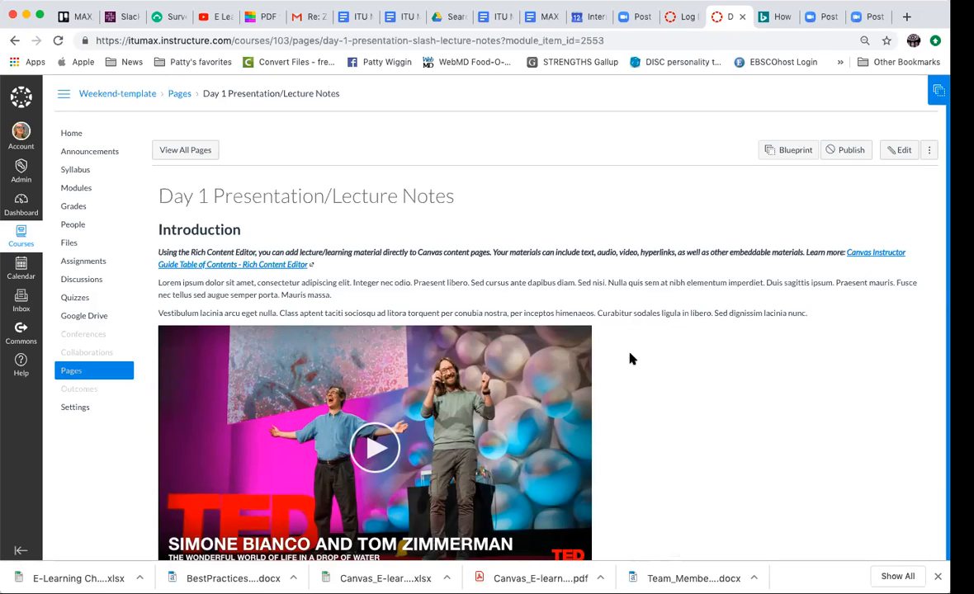
click(905, 151)
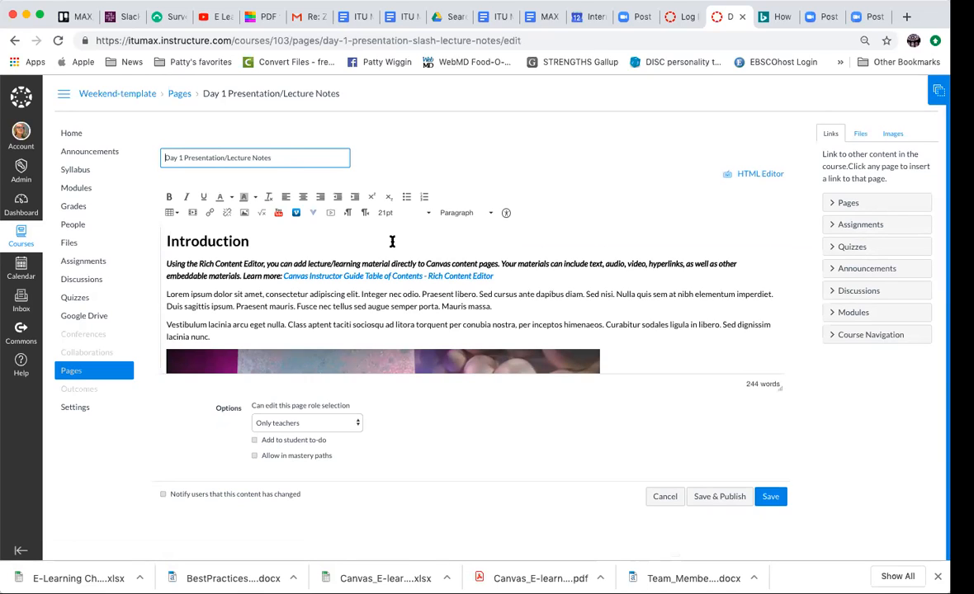
- Check the website link option, review the lecture notes content through Additional Resources, and save the page without publishing
click(210, 213)
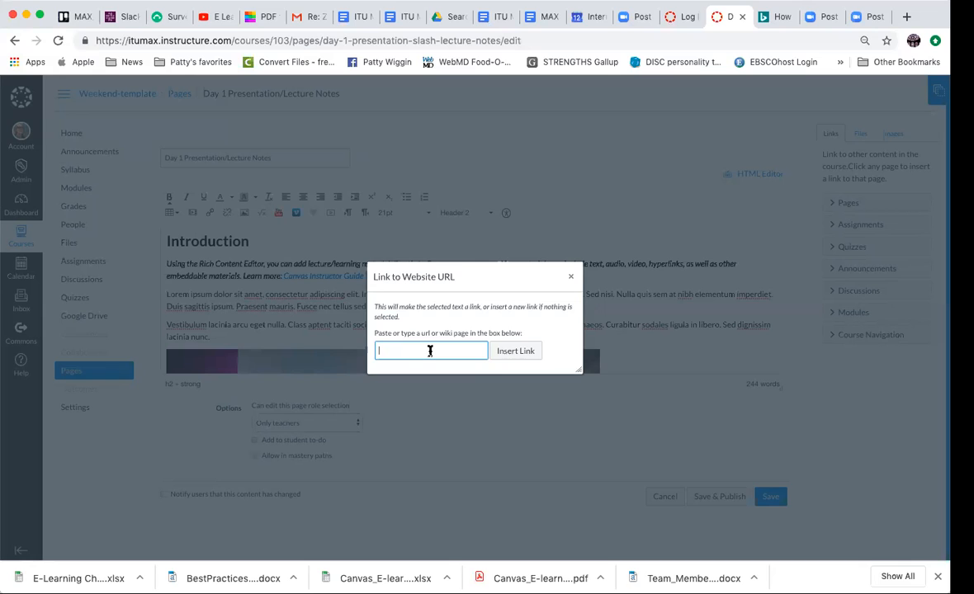
click(572, 278)
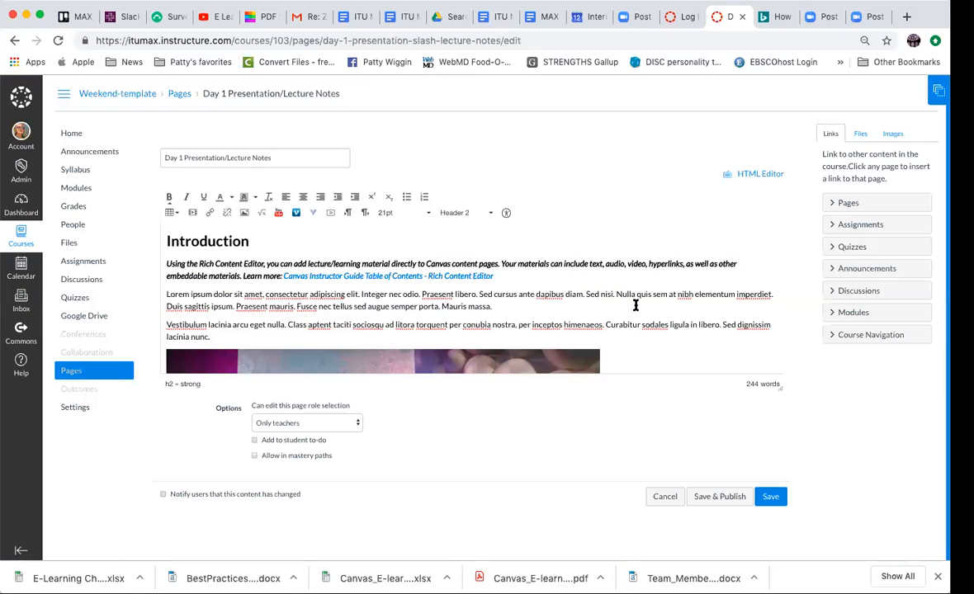
scroll(635, 305, down, 10)
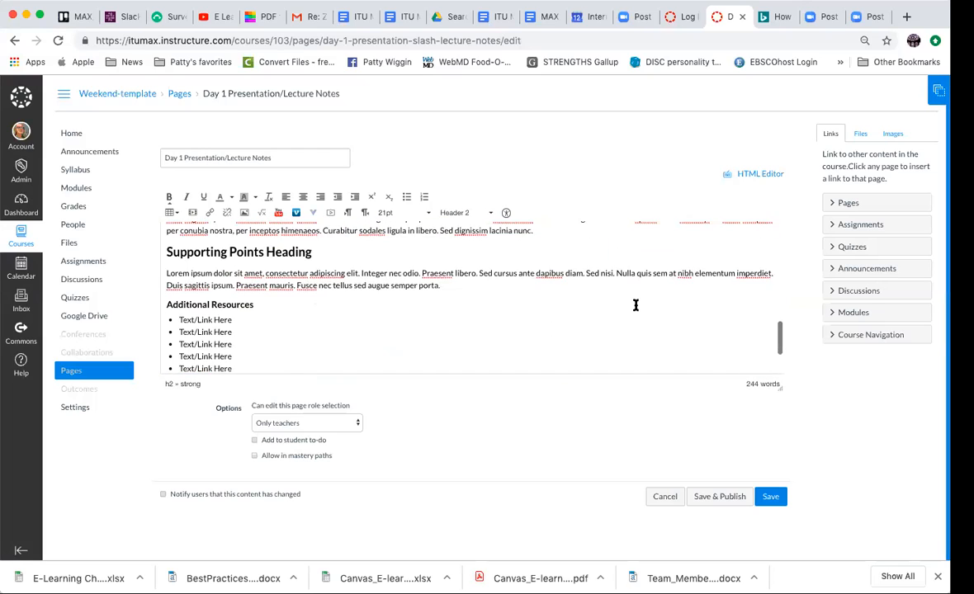
scroll(636, 306, down, 3)
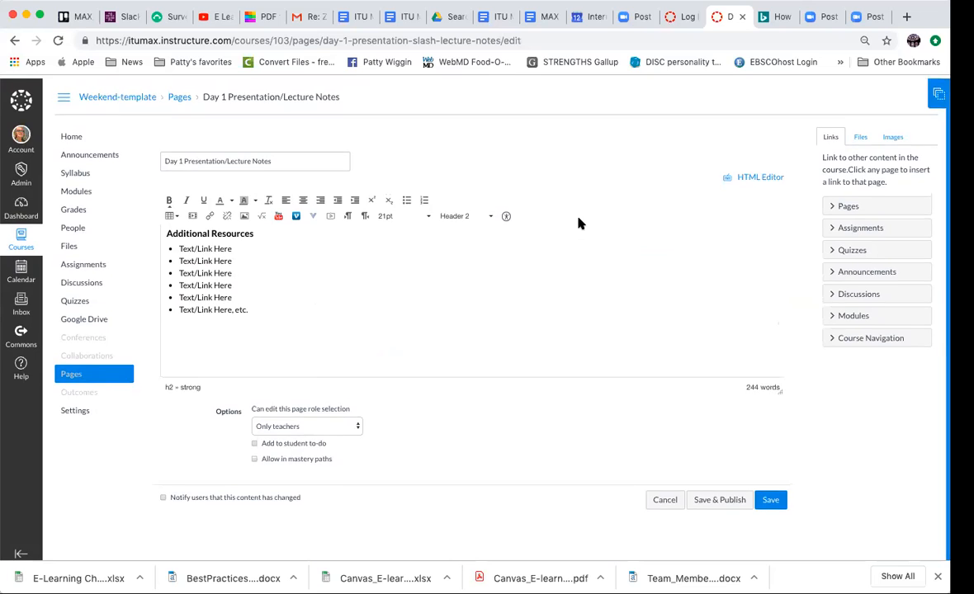
scroll(461, 245, up, 8)
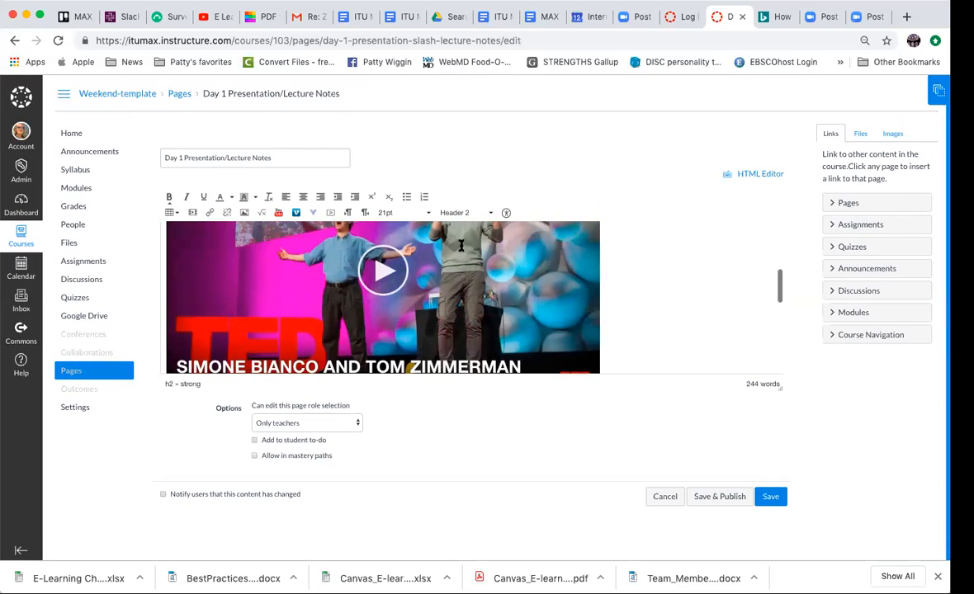
scroll(461, 245, down, 8)
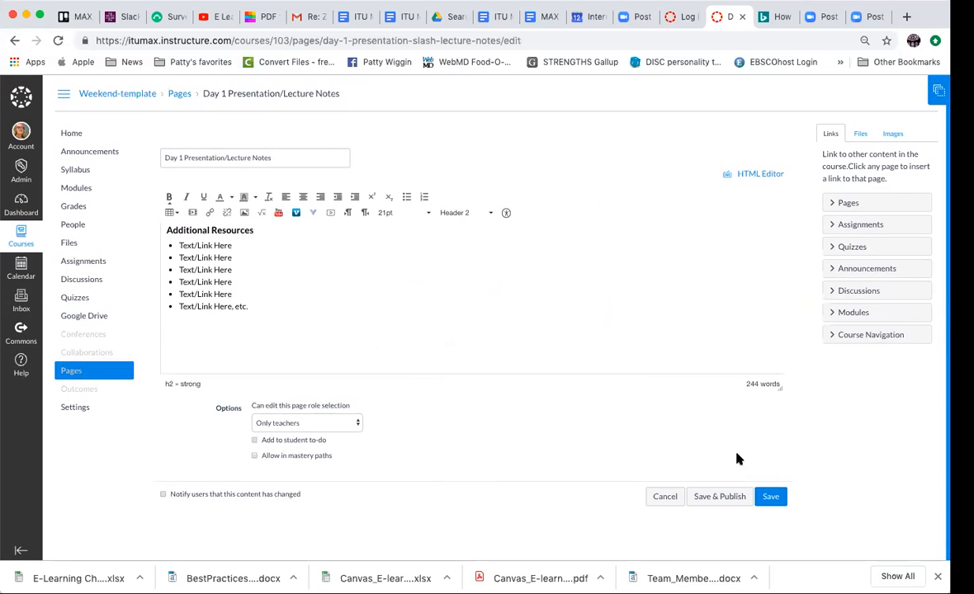
click(773, 496)
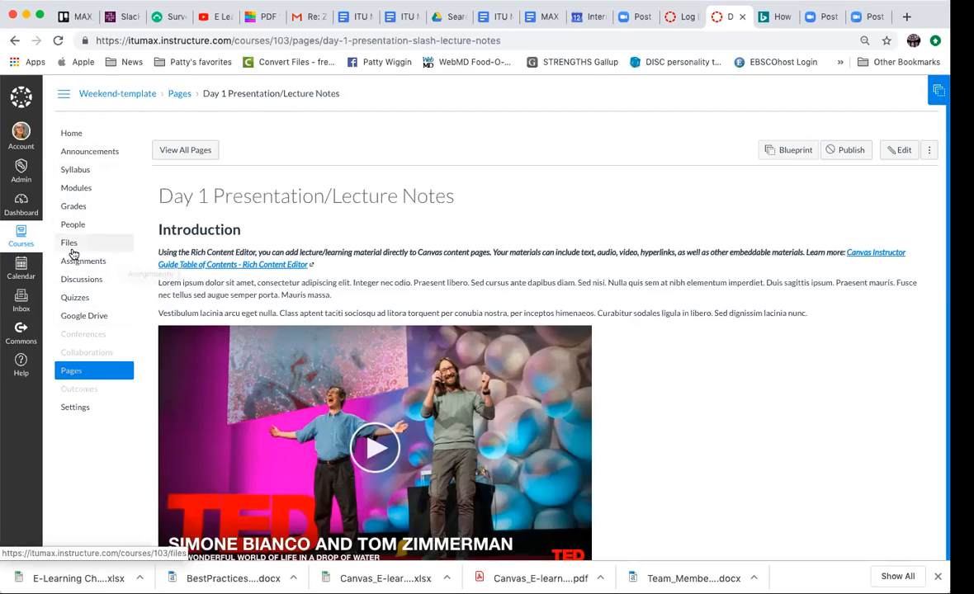
- In the course navigation settings, move People directly below Announcements and Grades directly below Quizzes
click(75, 407)
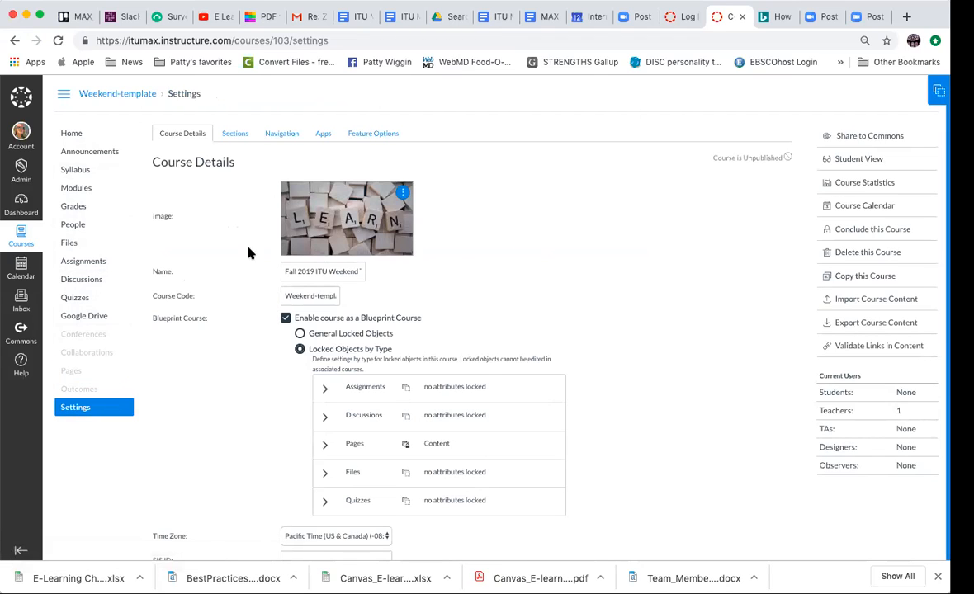
click(273, 133)
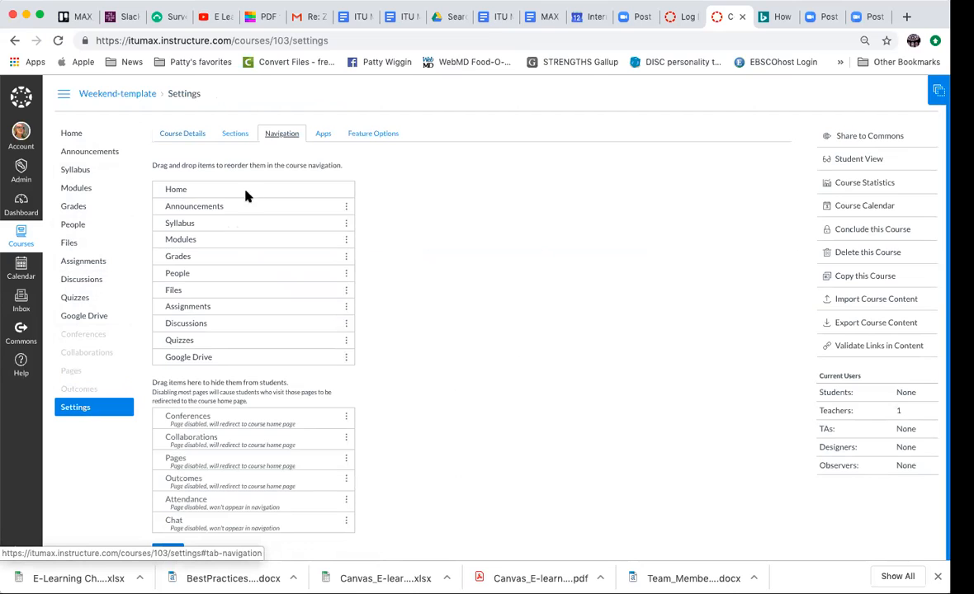
drag(200, 278, 204, 223)
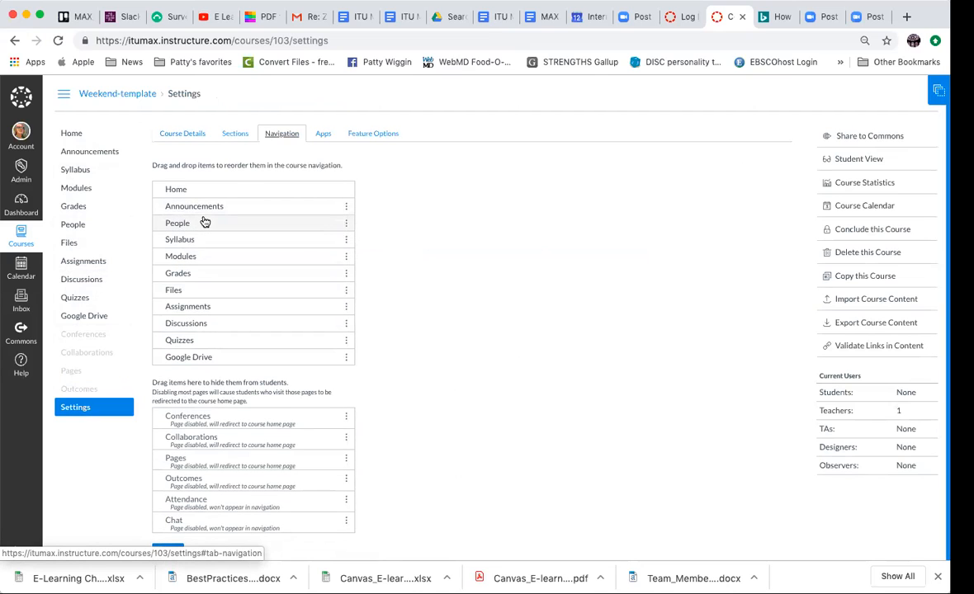
drag(192, 275, 196, 337)
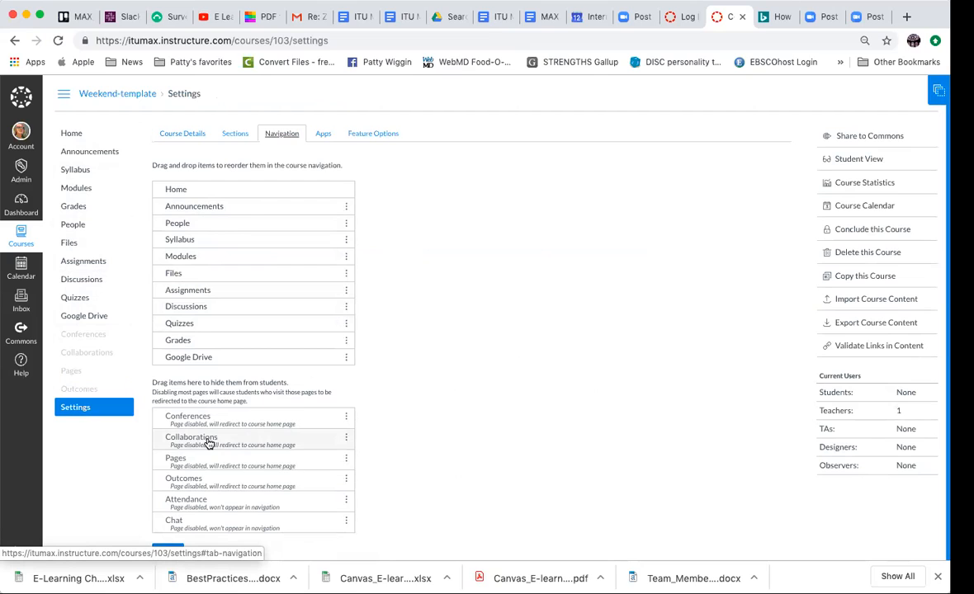
- Move Pages into the visible course navigation, return it to the hidden items directly below Conferences, and save the navigation
drag(196, 466, 201, 352)
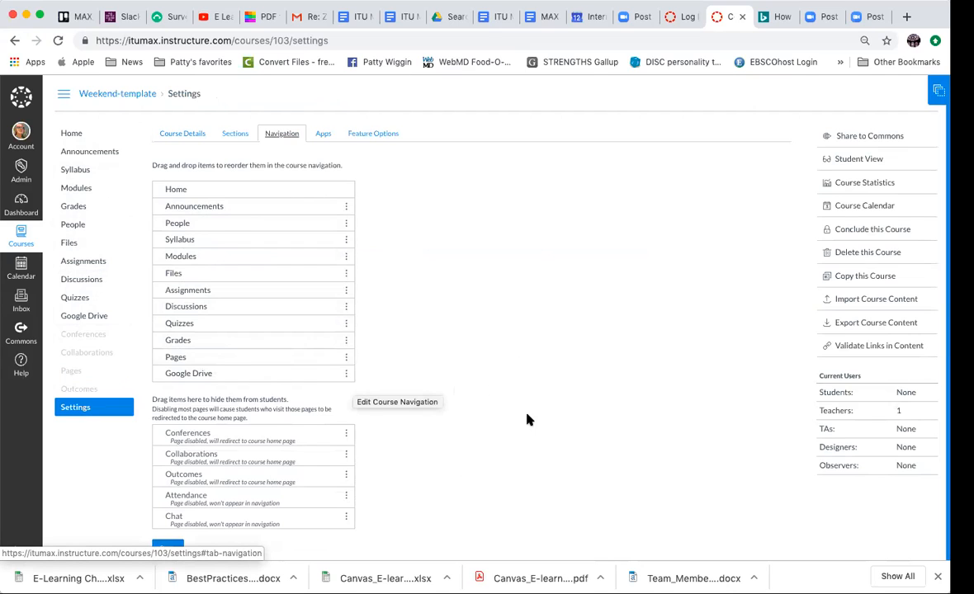
scroll(529, 420, down, 1)
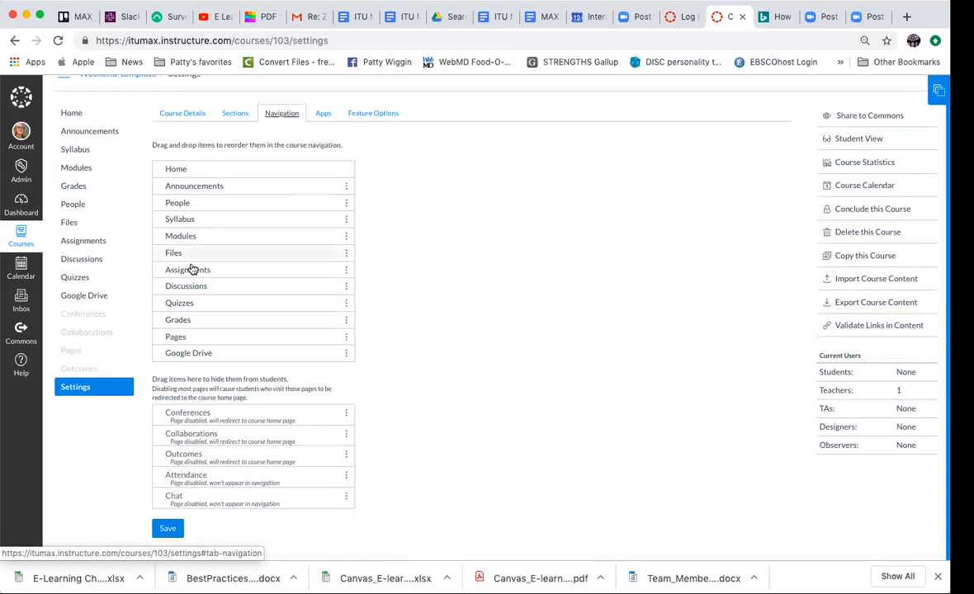
drag(185, 339, 188, 441)
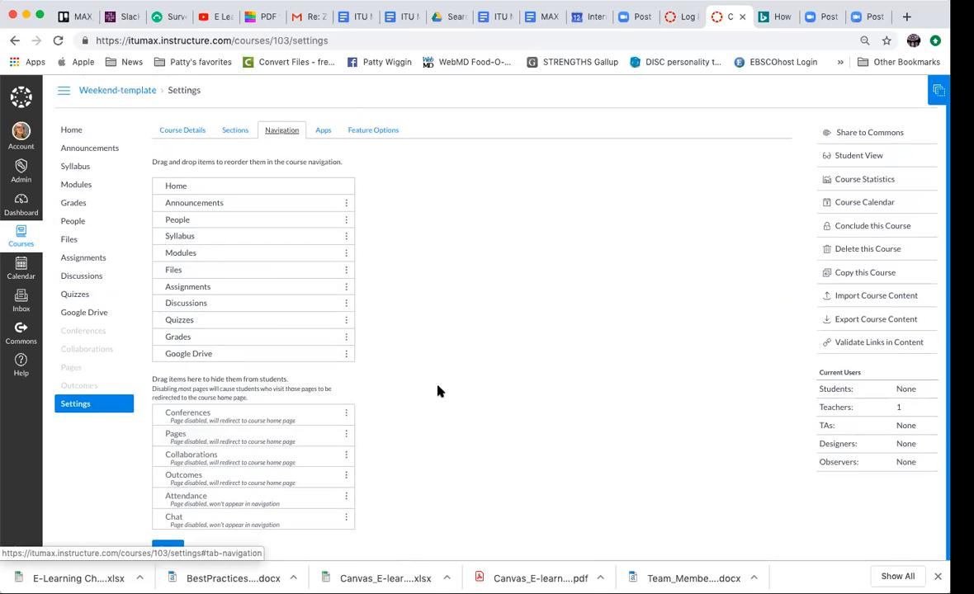
scroll(437, 448, down, 1)
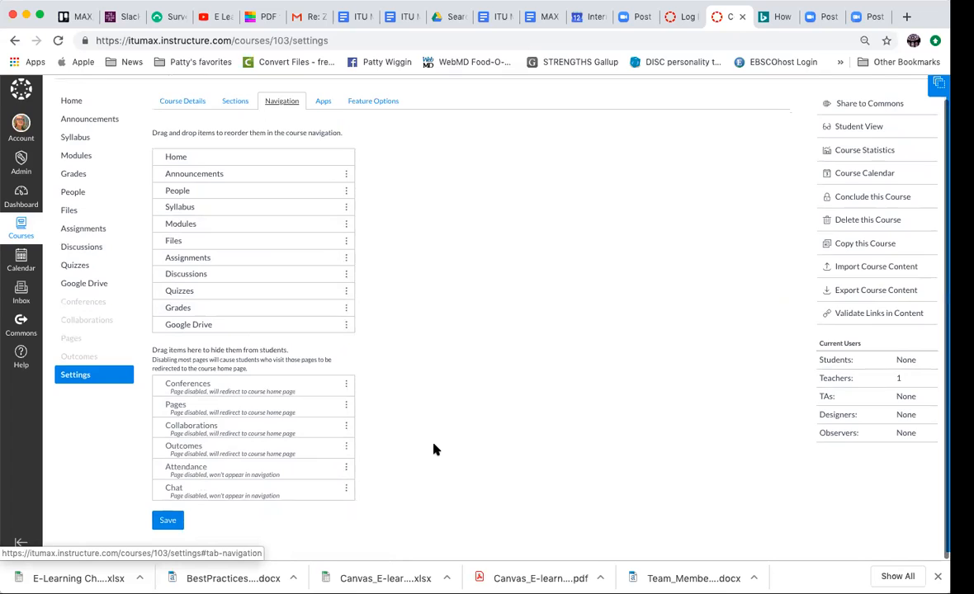
click(161, 528)
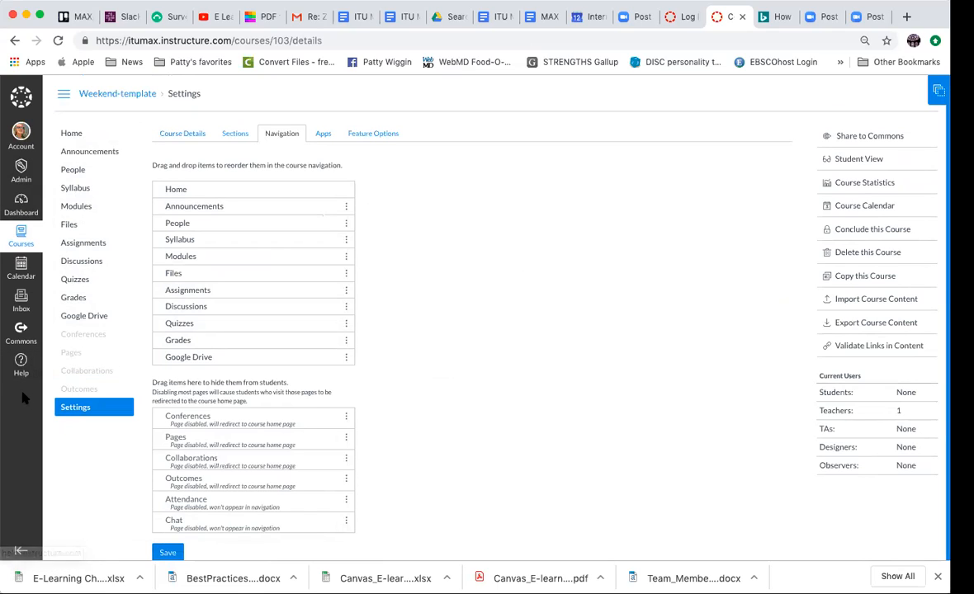
- In the account's notification preferences, set Due Date notifications for the first email address to notify right away
click(22, 123)
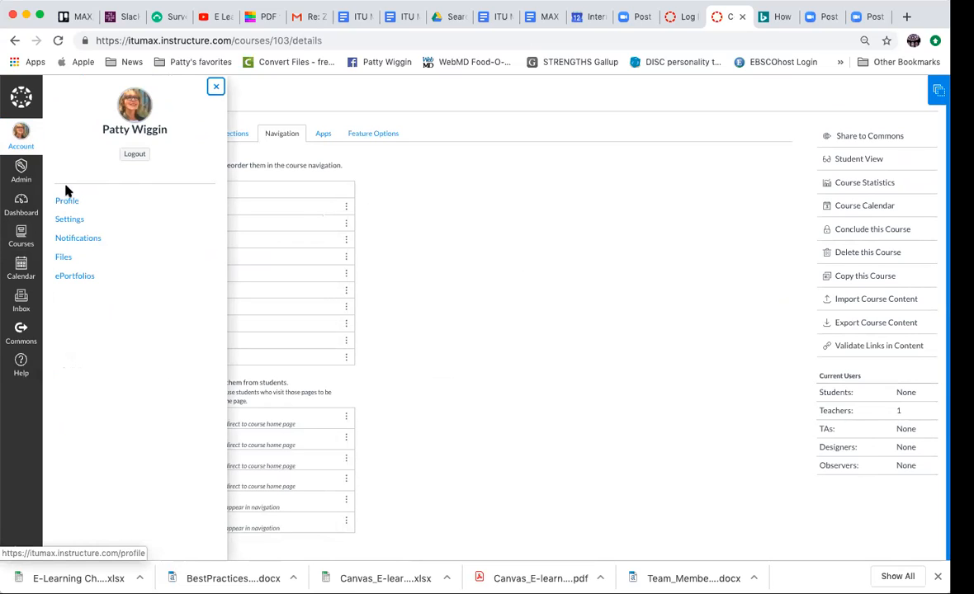
click(77, 238)
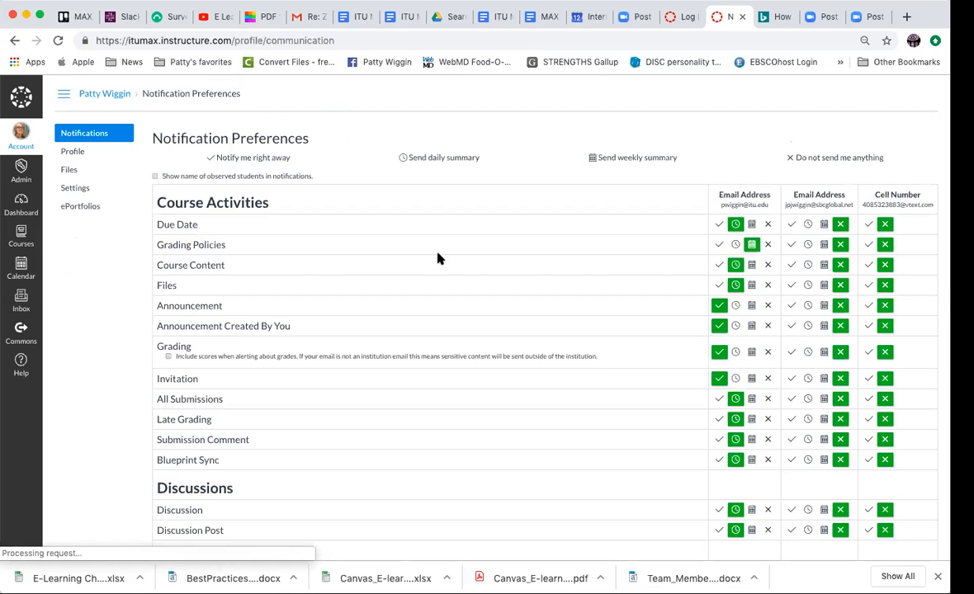
scroll(460, 266, down, 2)
scroll(461, 266, up, 2)
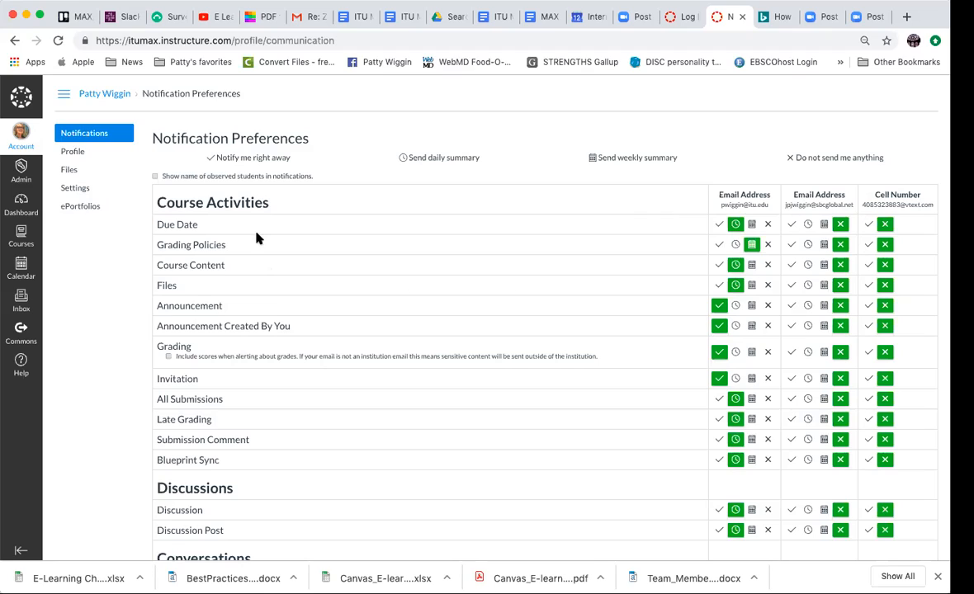
click(718, 224)
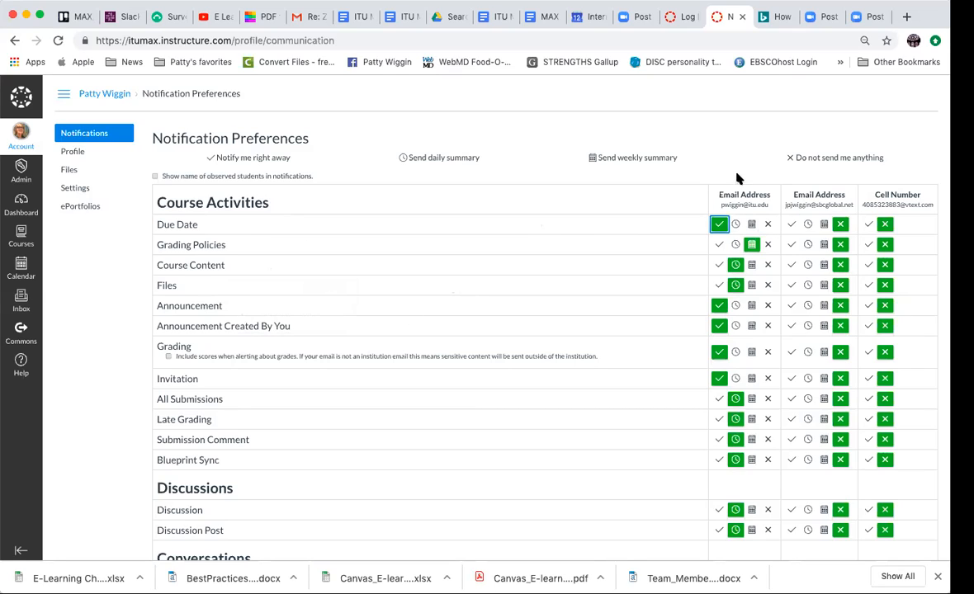
- Try the daily summary and do-not-send options for Announcement notifications at the first email address, returning to immediate notification
click(735, 307)
click(718, 306)
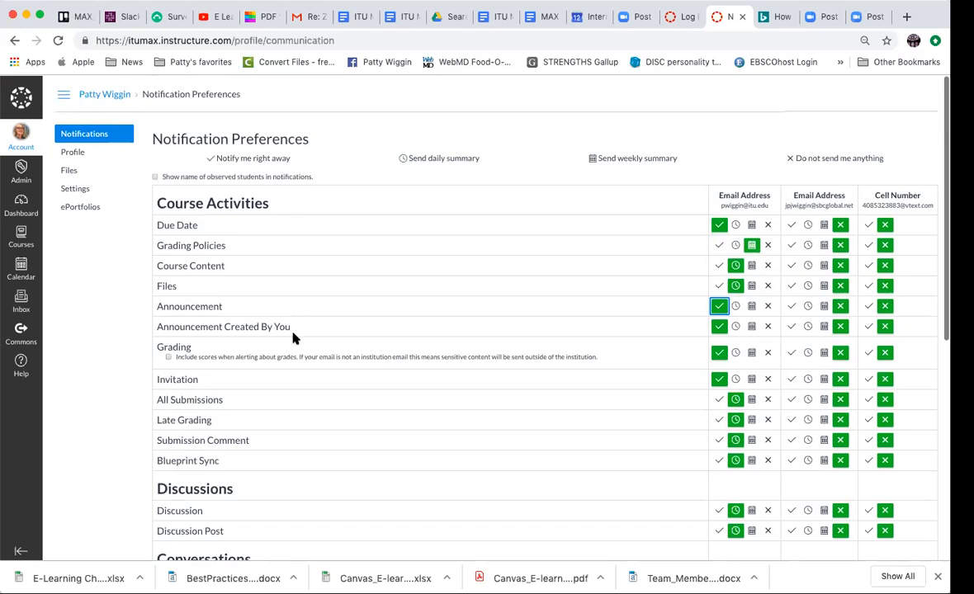
click(768, 306)
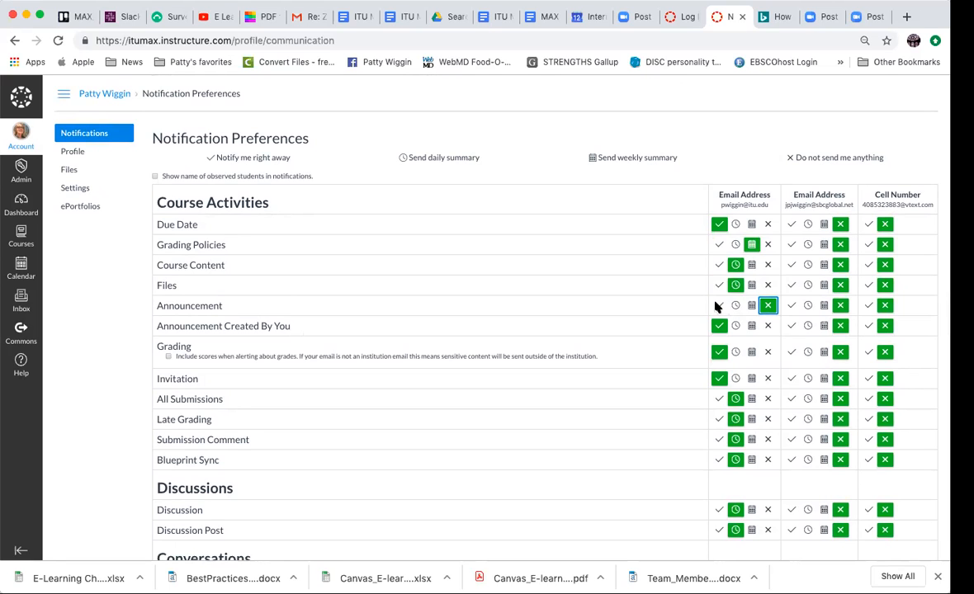
click(718, 306)
- Review the remaining notification categories, from Discussions and Conversations through Scheduling, Groups, Conferences and Alerts
scroll(380, 351, down, 5)
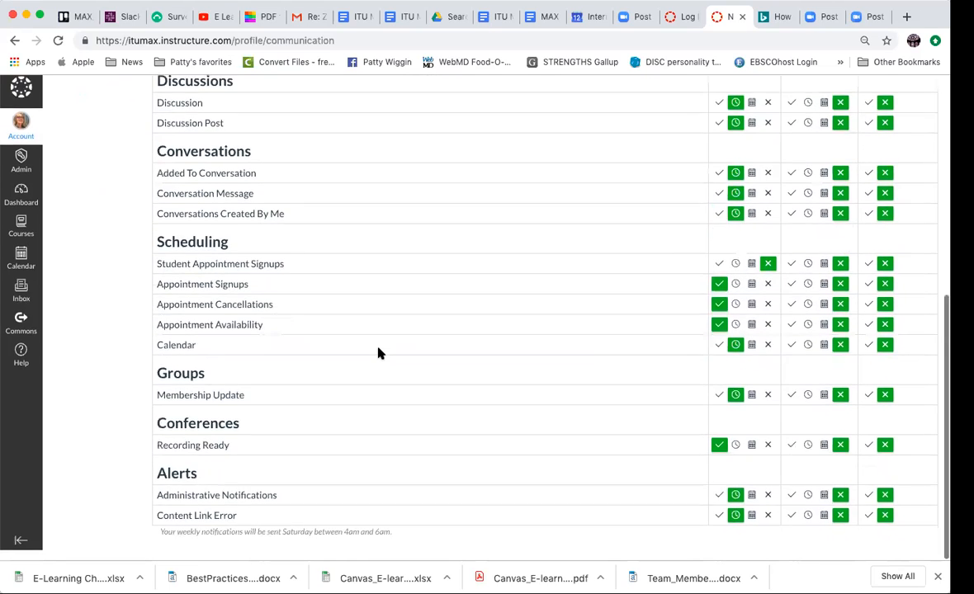
scroll(380, 353, up, 5)
scroll(380, 353, down, 5)
scroll(378, 354, up, 4)
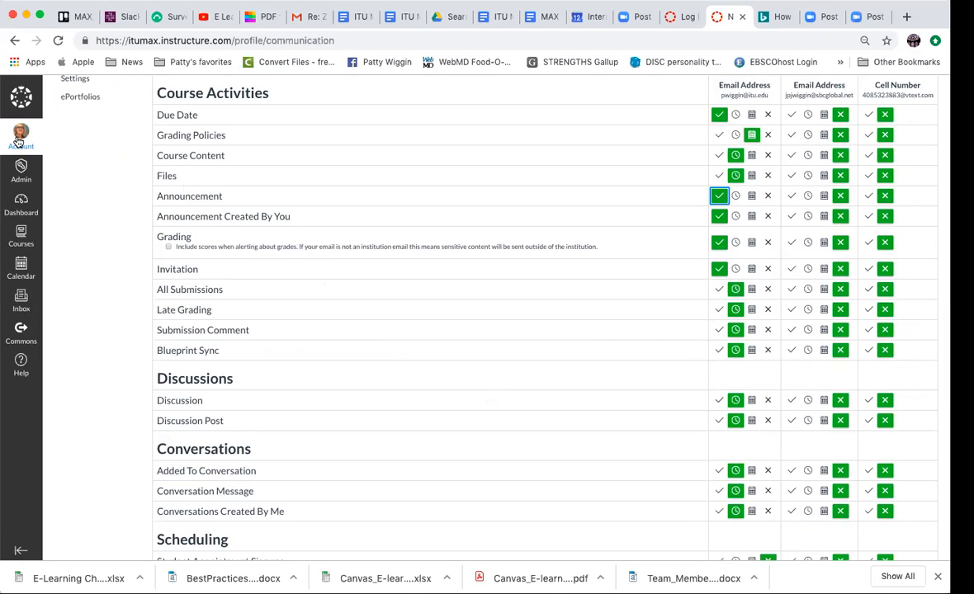
scroll(135, 150, up, 3)
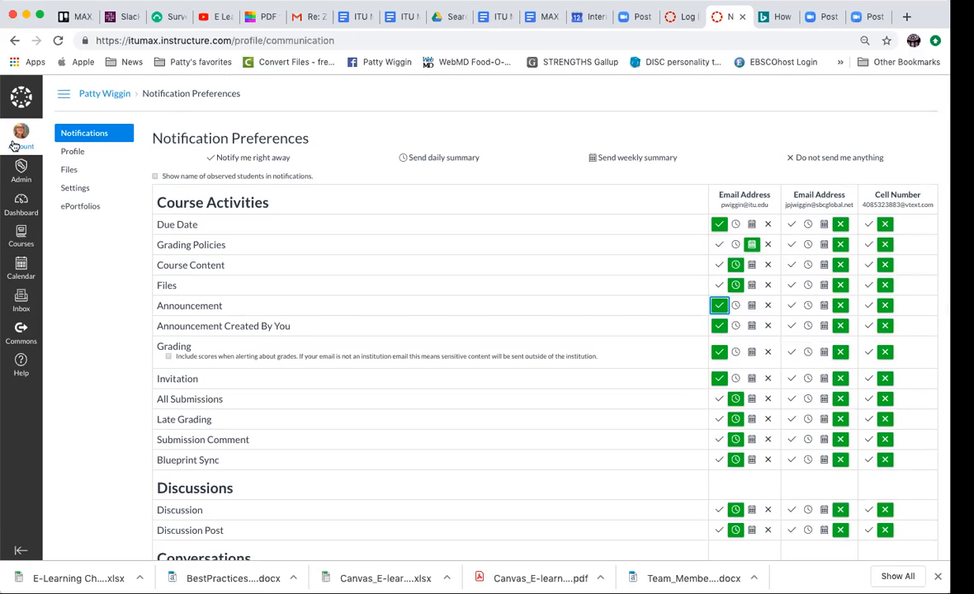
- Open the Competitive Marketing Strategies course from the dashboard and look over its home page
click(17, 206)
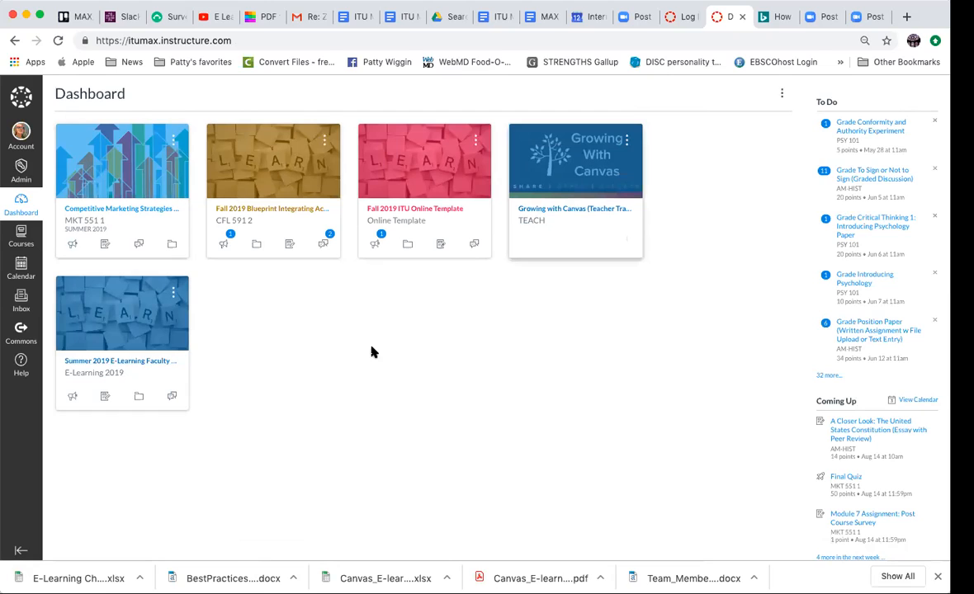
click(145, 210)
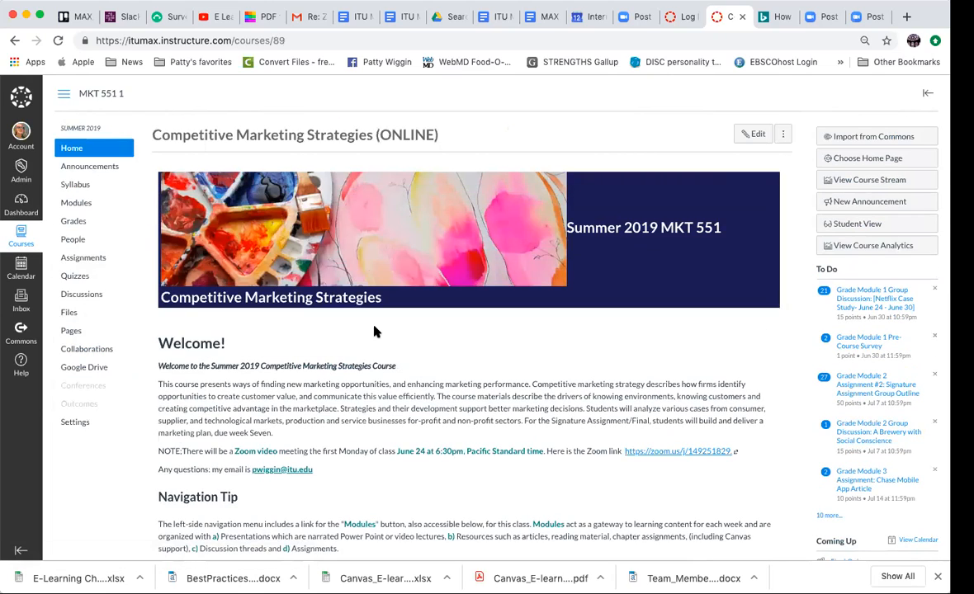
scroll(374, 331, down, 5)
scroll(374, 331, up, 5)
- Open the calendar
click(16, 271)
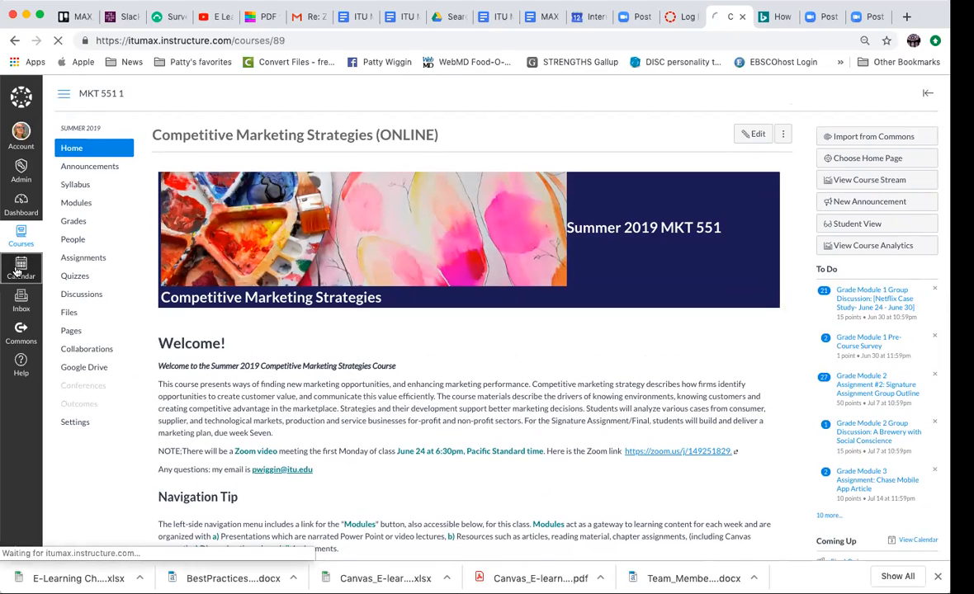
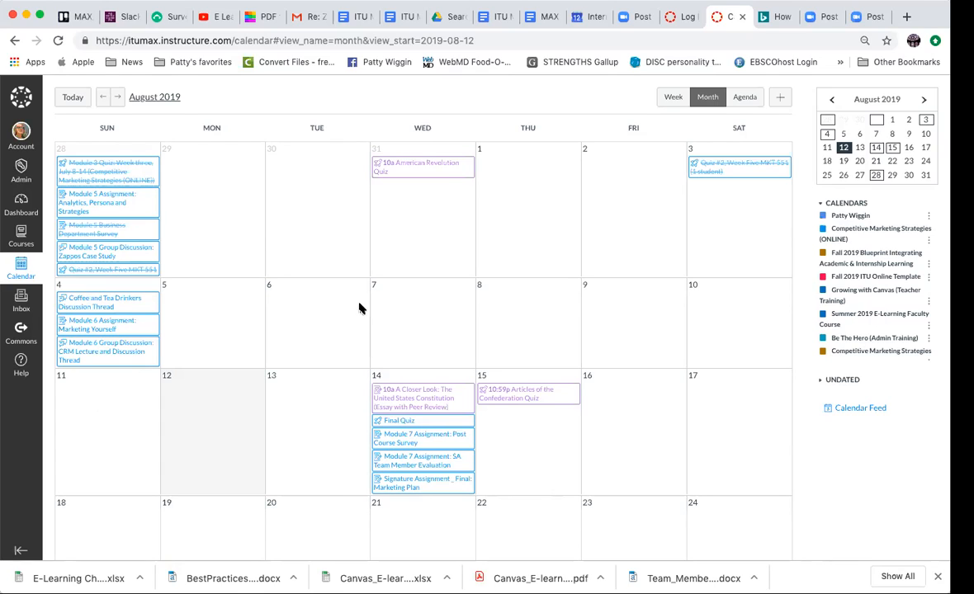
- Open the inbox and start a new message addressed to all students in Competitive Marketing Strategies (ONLINE)
click(15, 306)
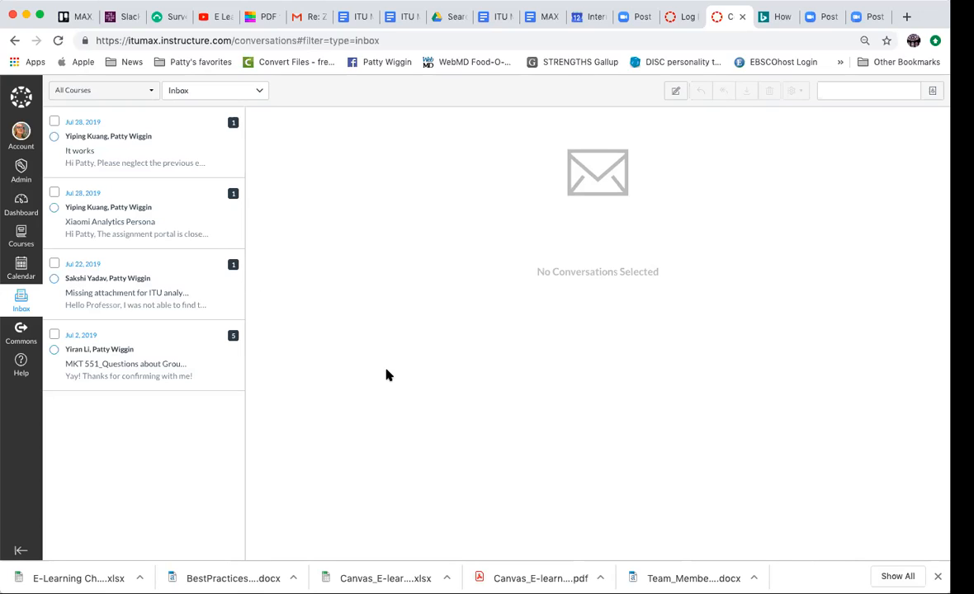
click(671, 92)
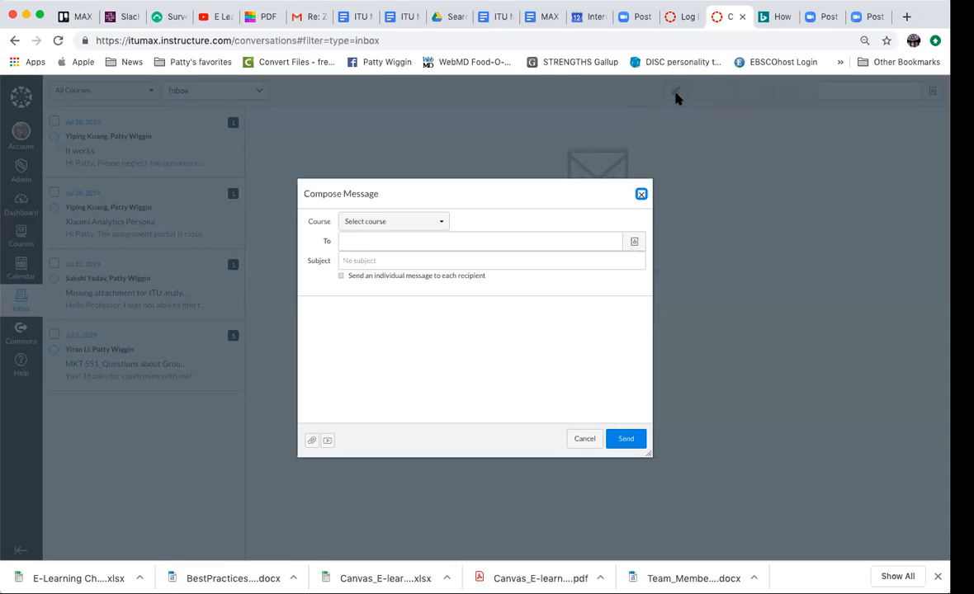
click(438, 222)
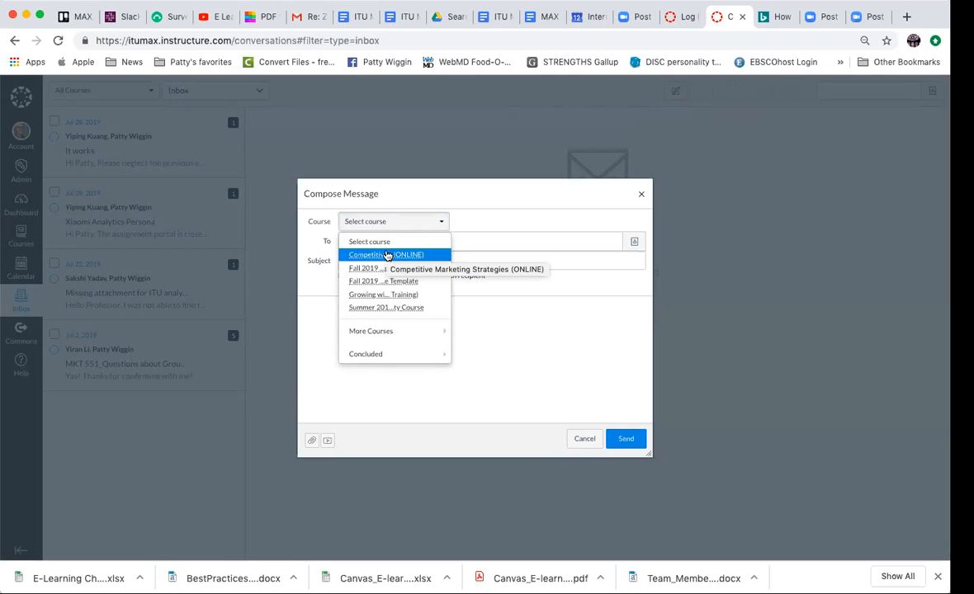
click(387, 255)
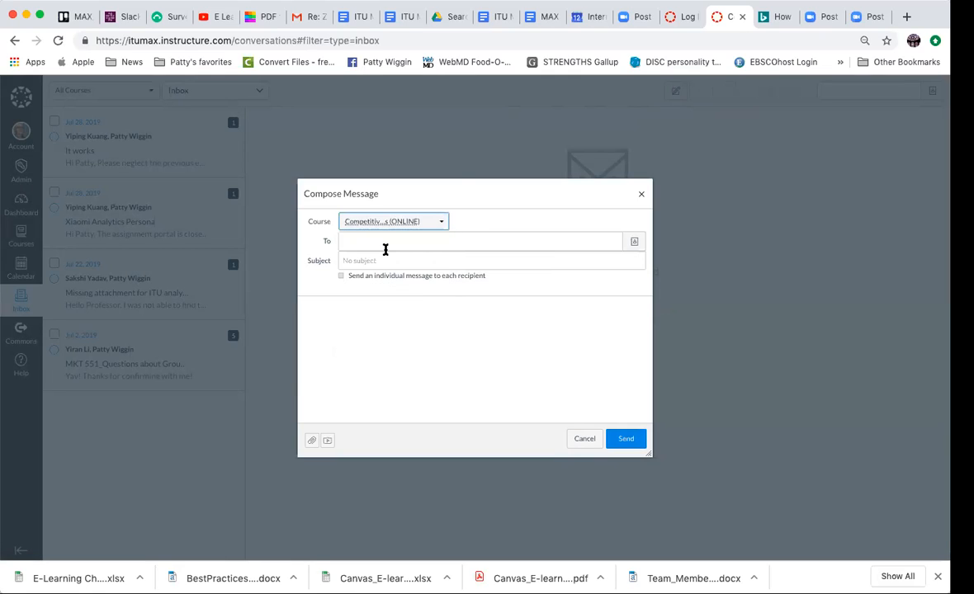
click(635, 241)
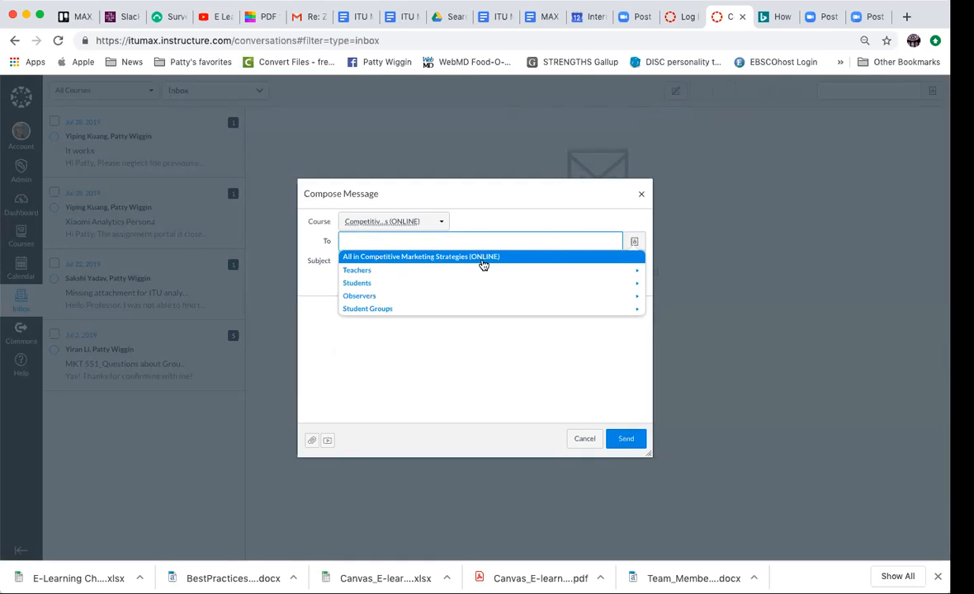
click(359, 283)
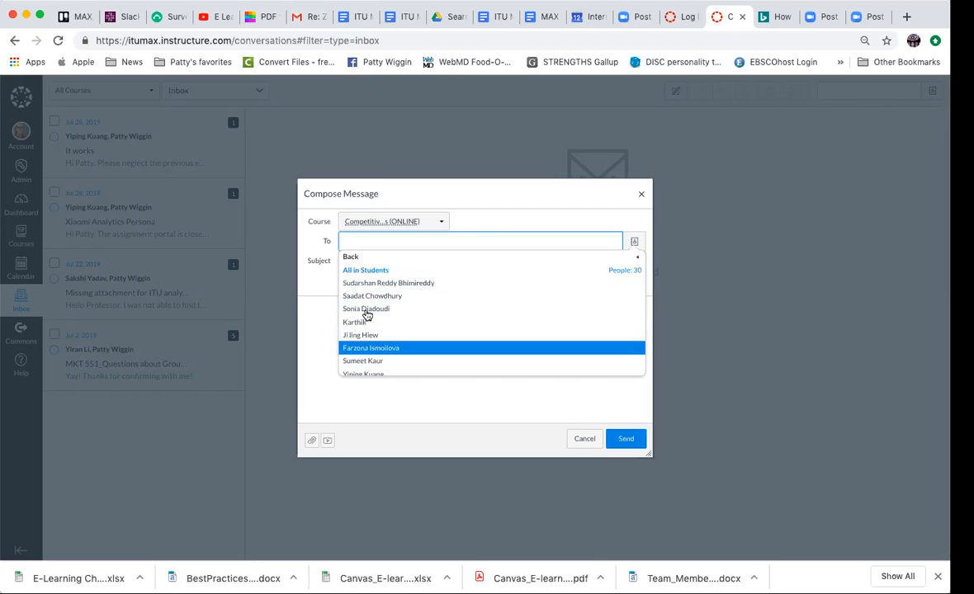
click(368, 270)
- Draft "Signature Assignment Update" as individual messages reading "Dear Student, Be sure to check the new due date", and discard the draft
click(410, 260)
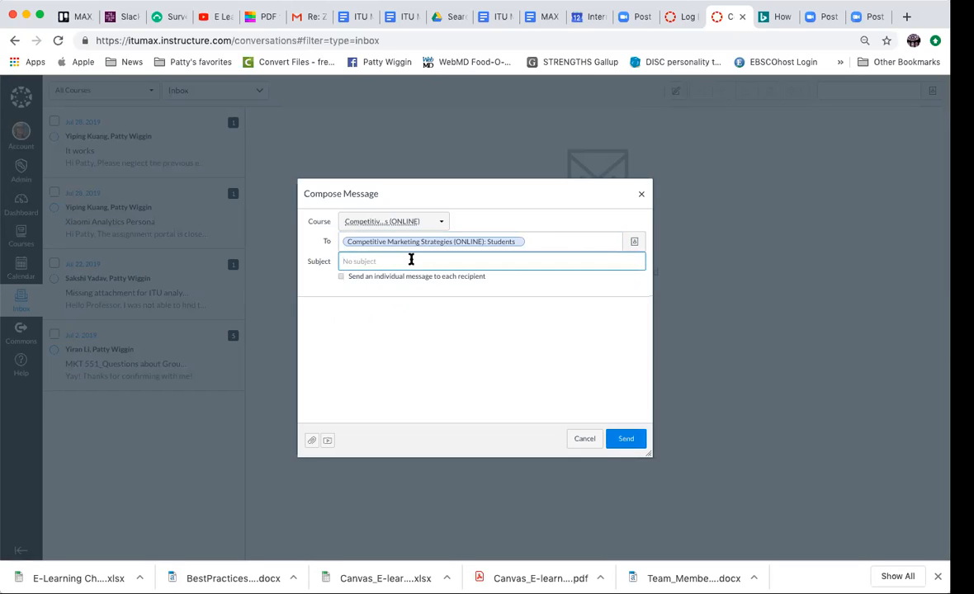
text(Signature Assignment Update)
click(342, 277)
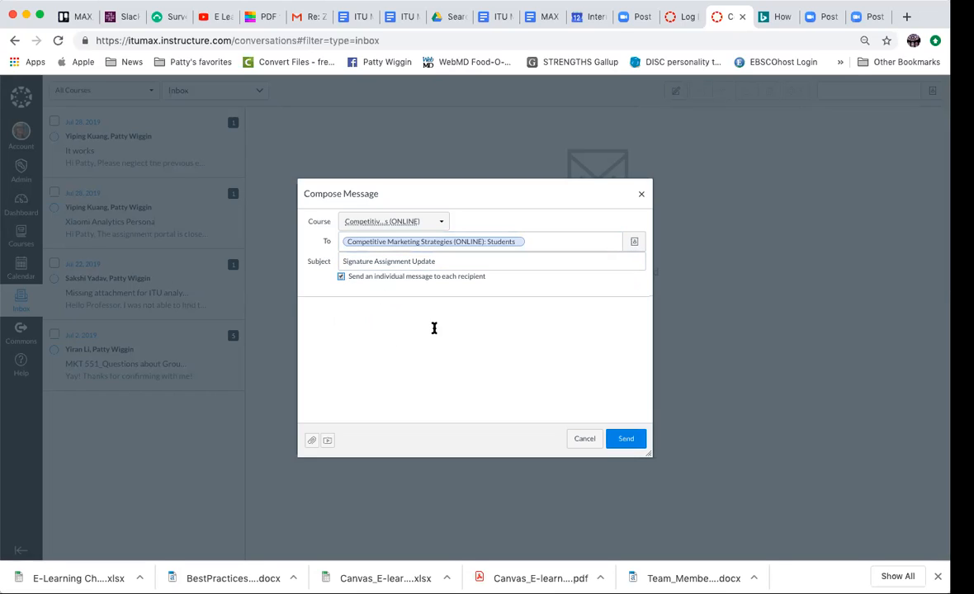
click(371, 310)
text(D)
text(th)
text(e new due date)
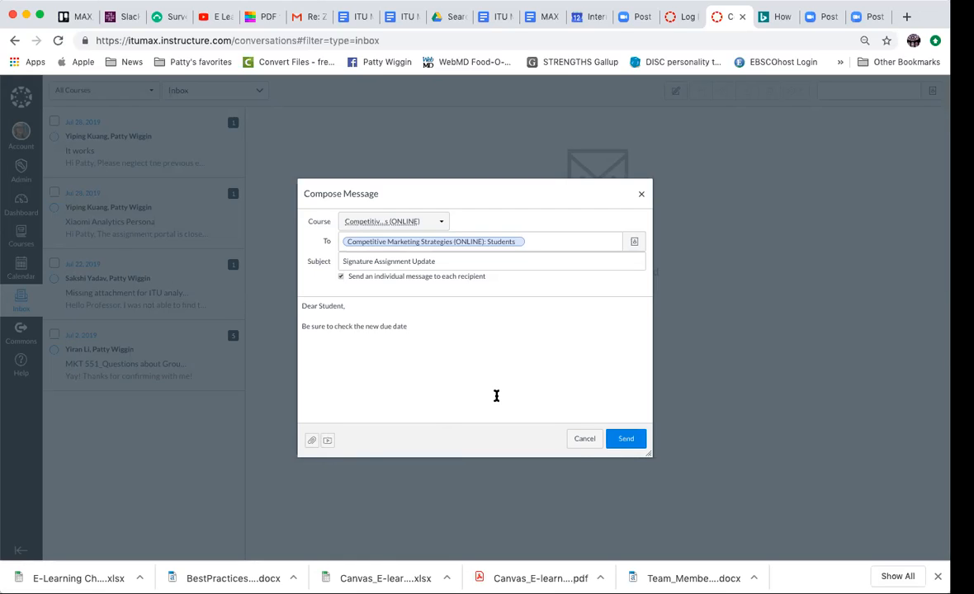
click(585, 438)
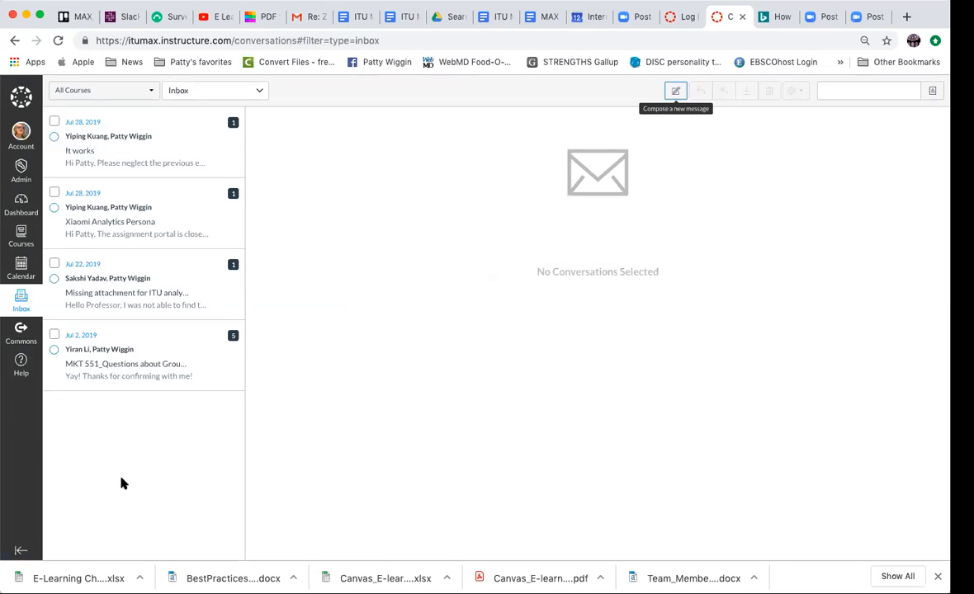
- Open the Submit a Help Request form from the help resources and look over its fields
click(19, 362)
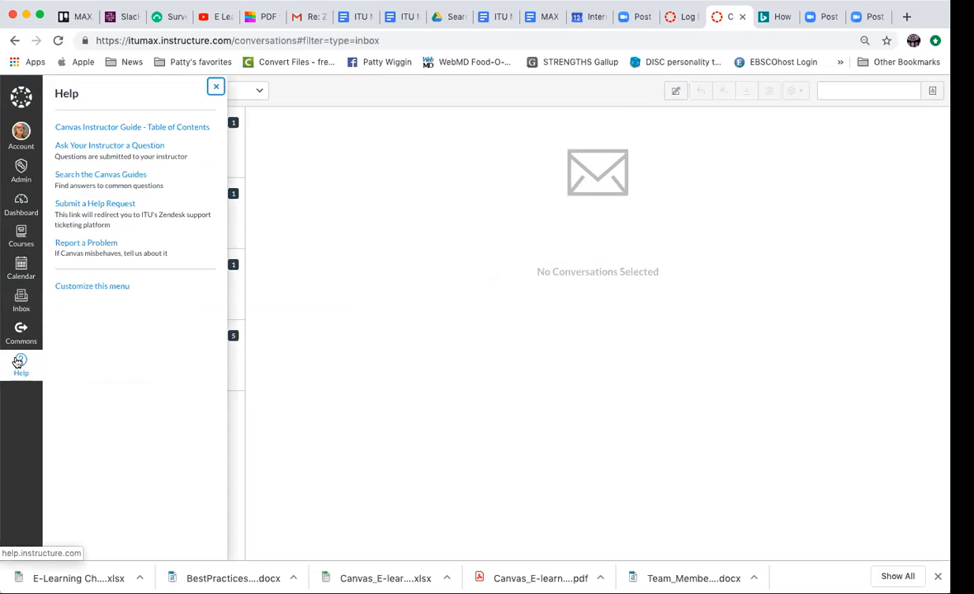
click(134, 205)
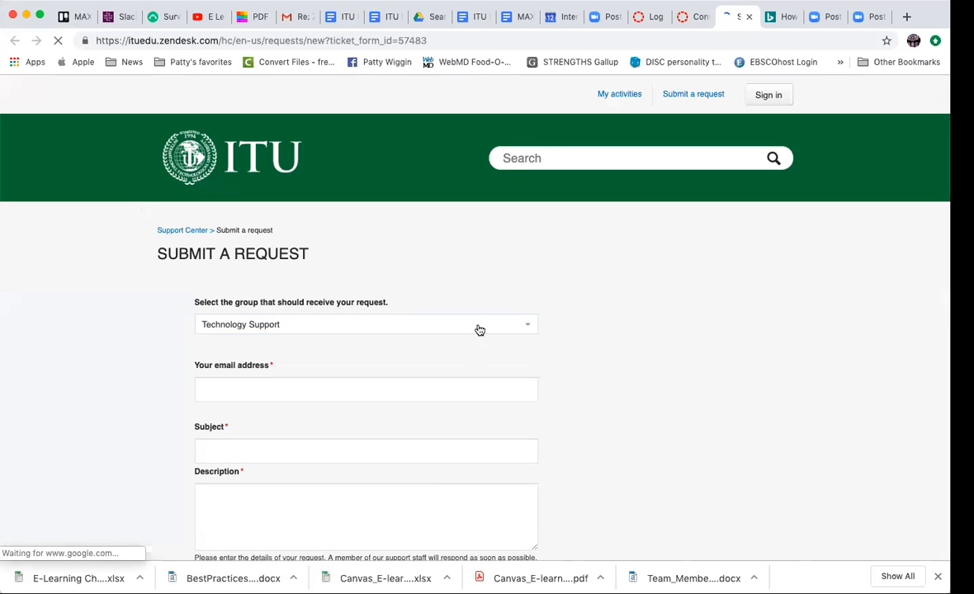
scroll(635, 338, down, 3)
scroll(646, 347, down, 5)
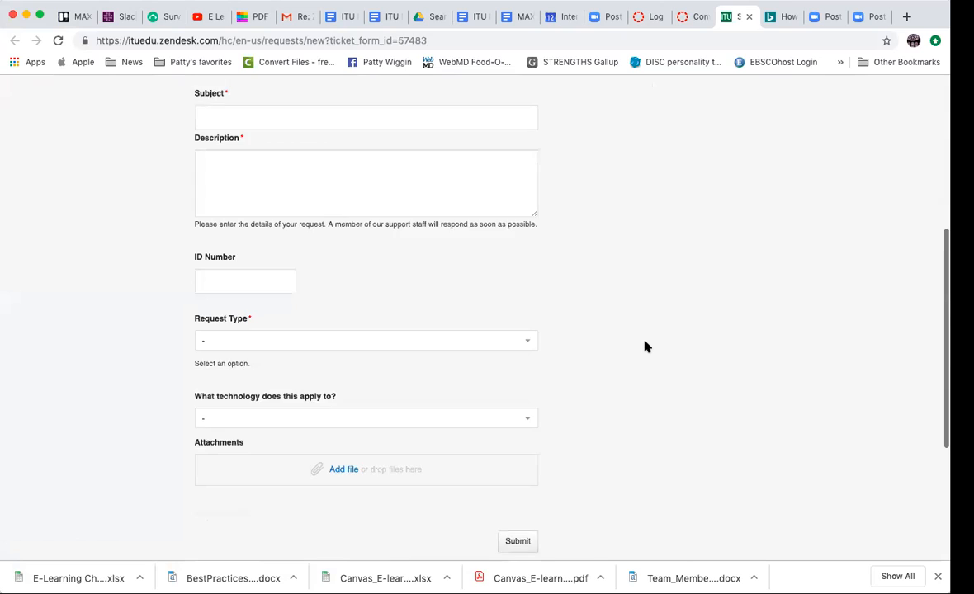
scroll(646, 346, up, 5)
scroll(646, 347, up, 1)
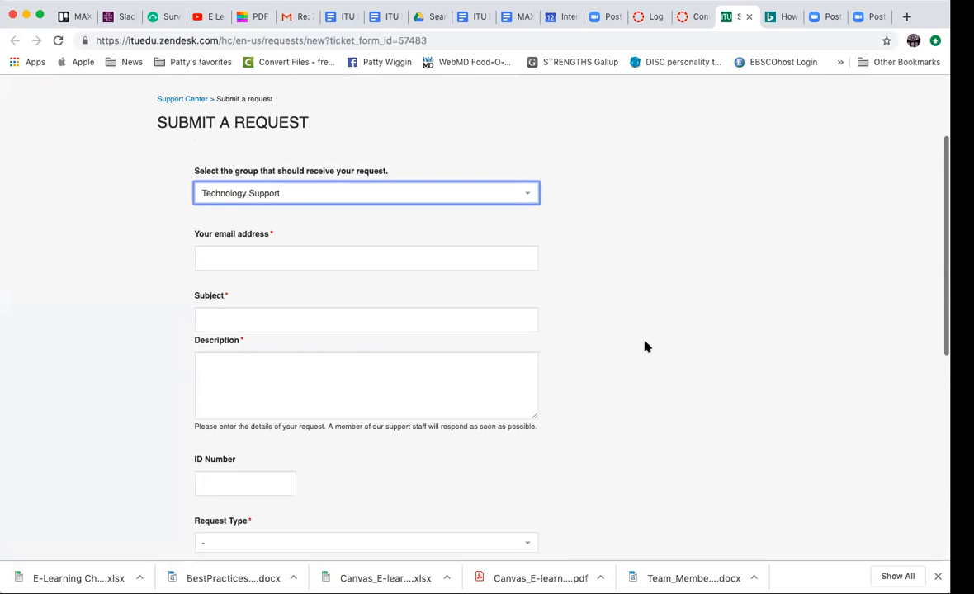
scroll(606, 385, down, 4)
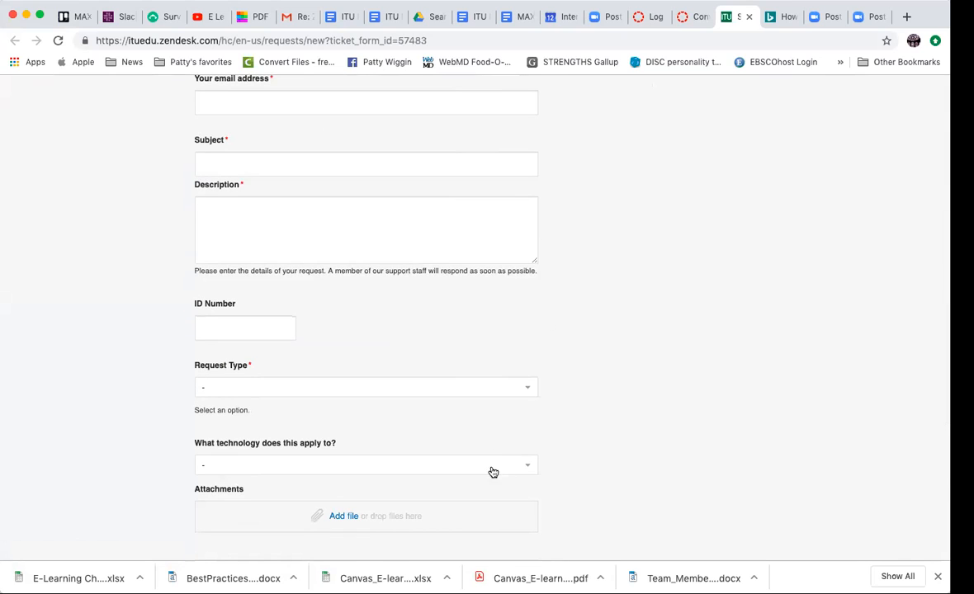
- Look through the choices for which technology the support request applies to
click(518, 463)
scroll(610, 474, down, 1)
scroll(639, 484, down, 2)
scroll(391, 402, down, 5)
scroll(391, 404, down, 5)
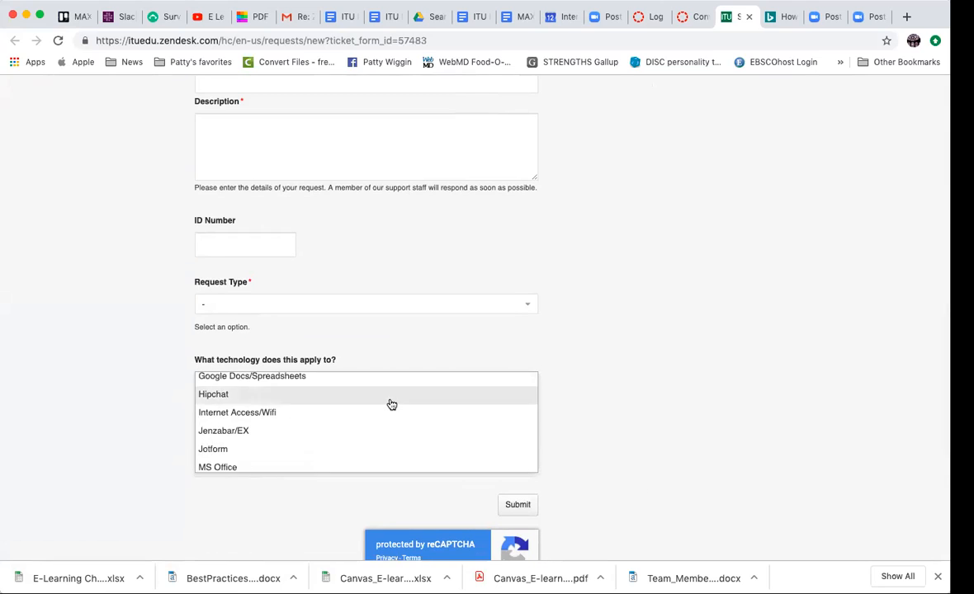
scroll(391, 403, down, 3)
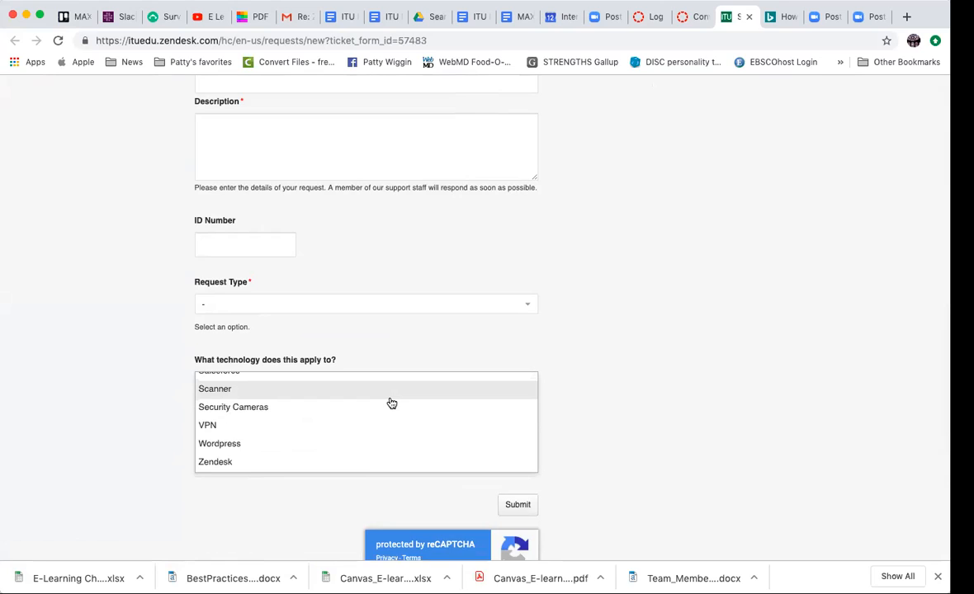
scroll(391, 402, down, 1)
scroll(393, 325, up, 15)
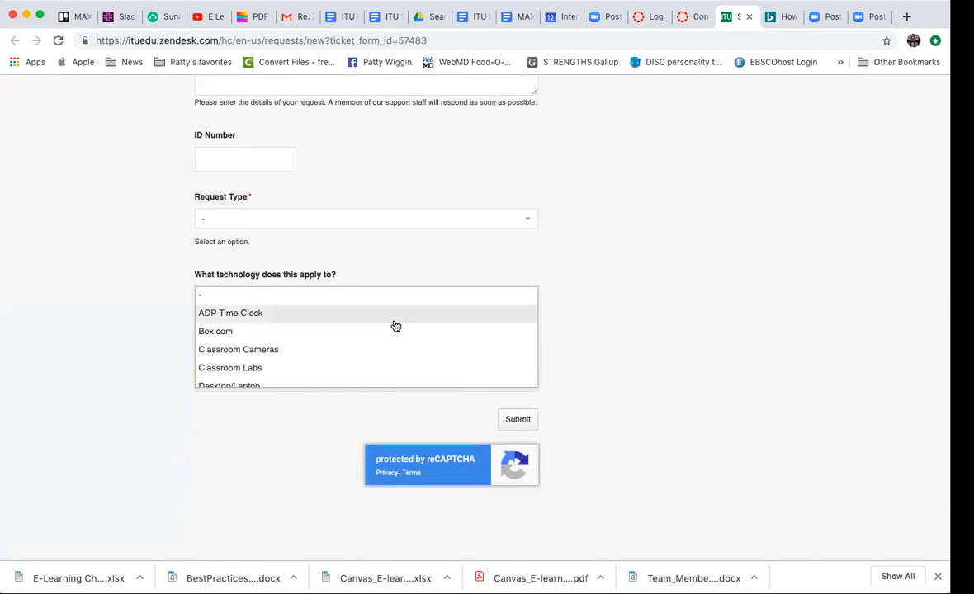
scroll(623, 324, up, 6)
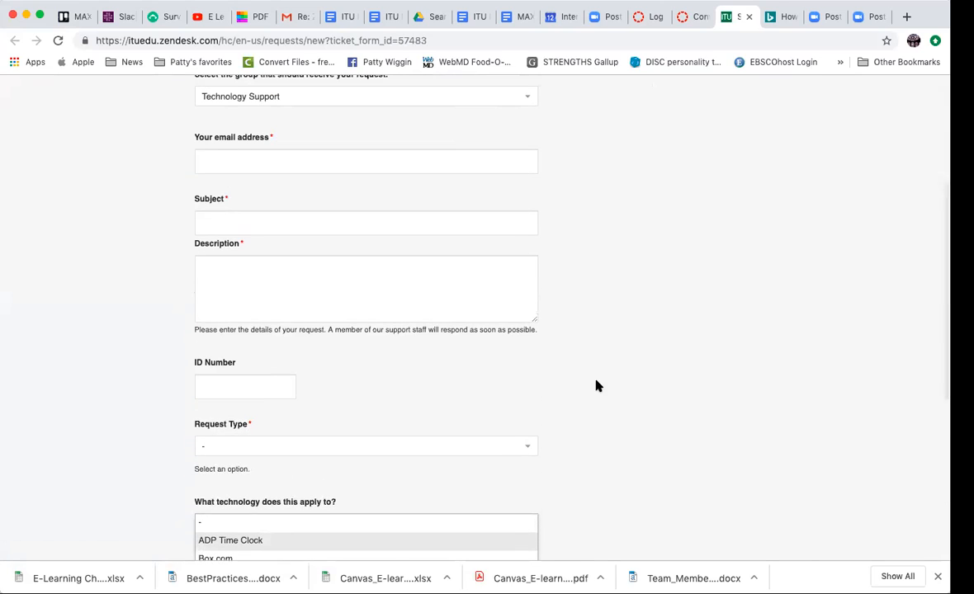
- Set the support request's type to MAX and look over the rest of the form
click(379, 448)
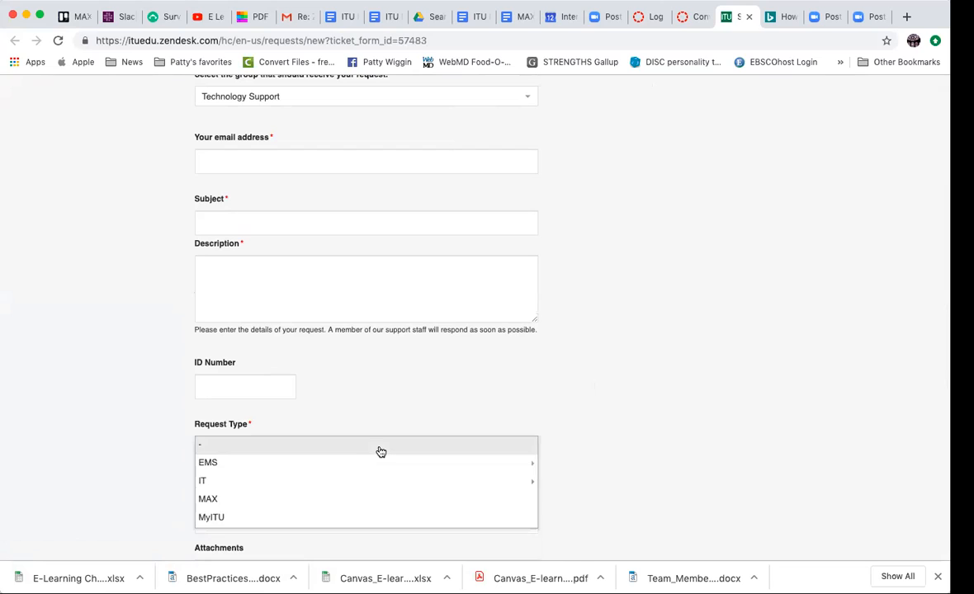
click(208, 498)
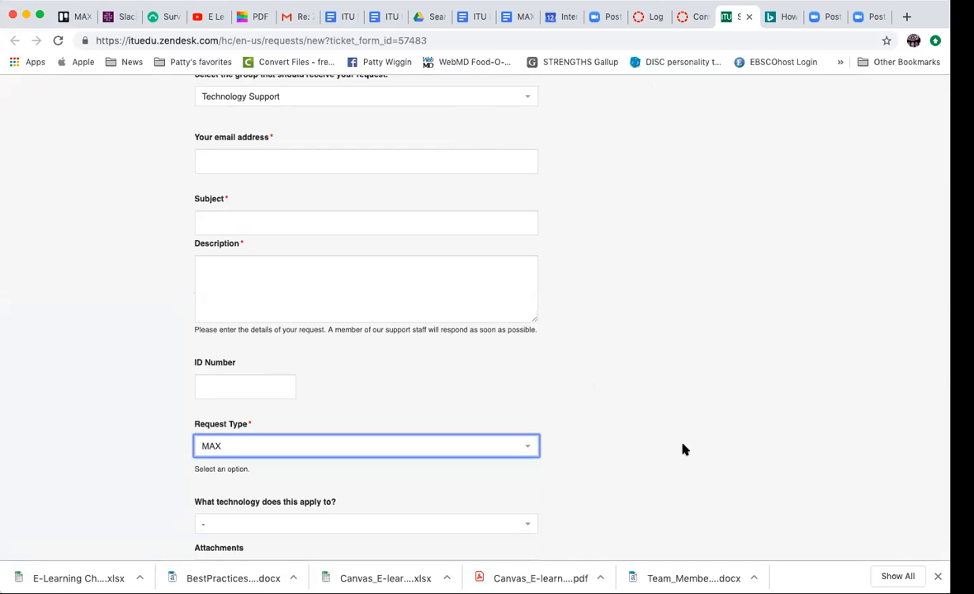
scroll(683, 449, down, 5)
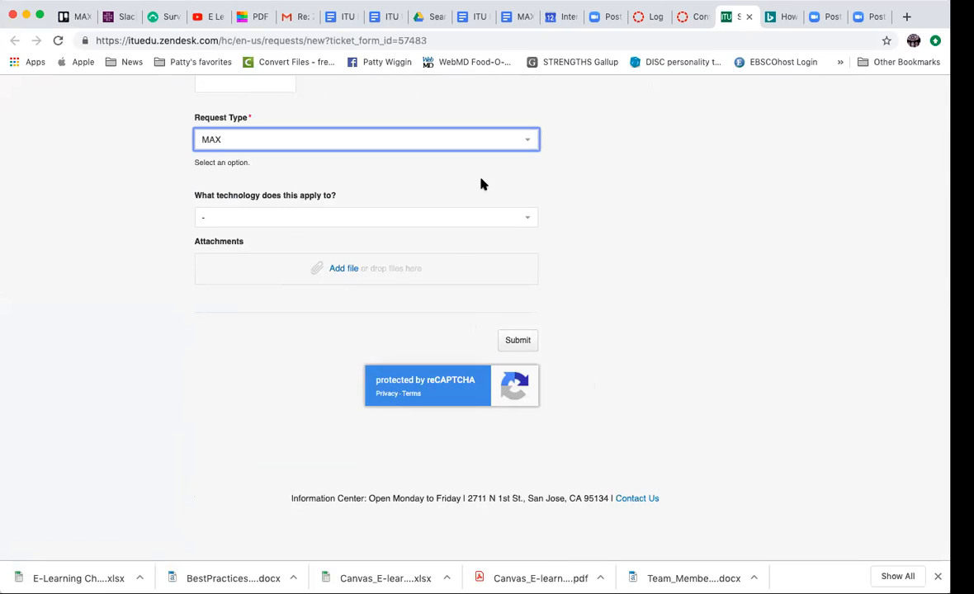
scroll(630, 322, up, 10)
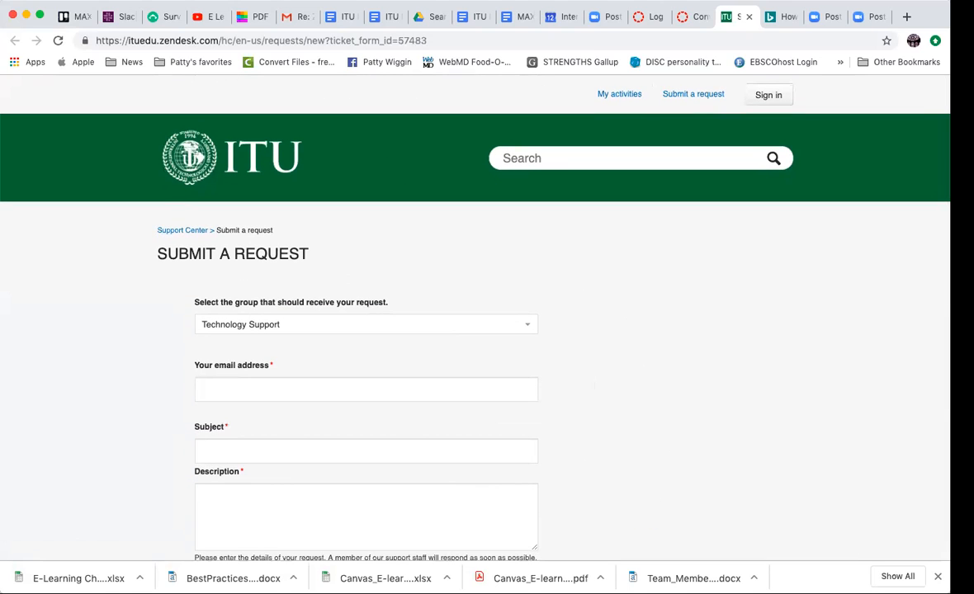
- Switch back to Canvas, view the Commons resource library and return to the dashboard
click(693, 19)
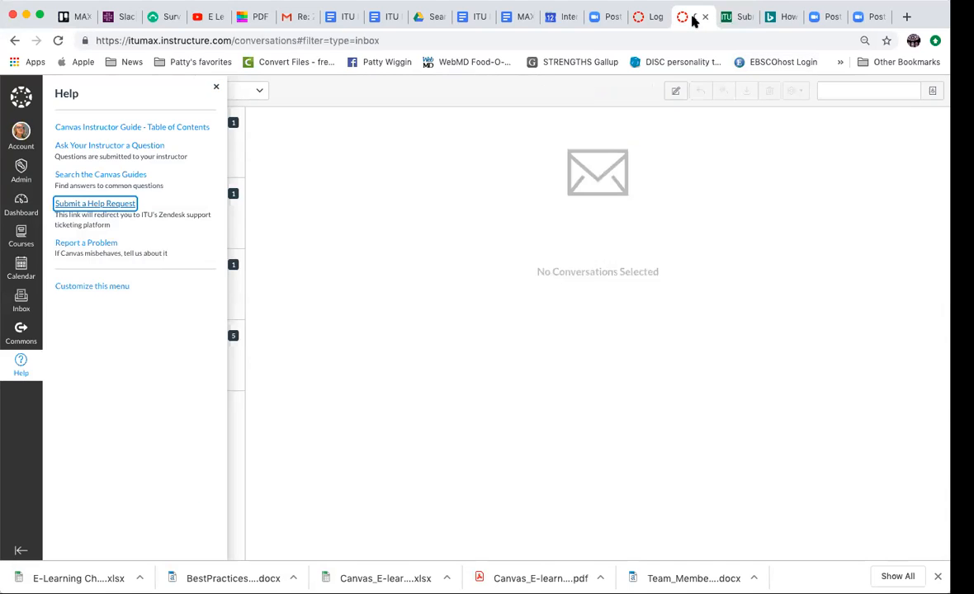
click(21, 330)
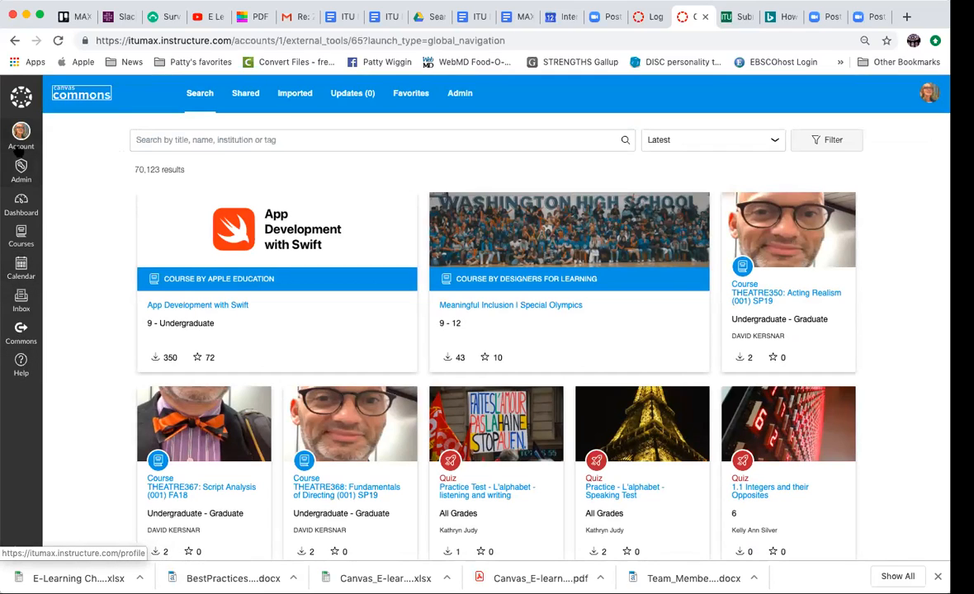
click(21, 200)
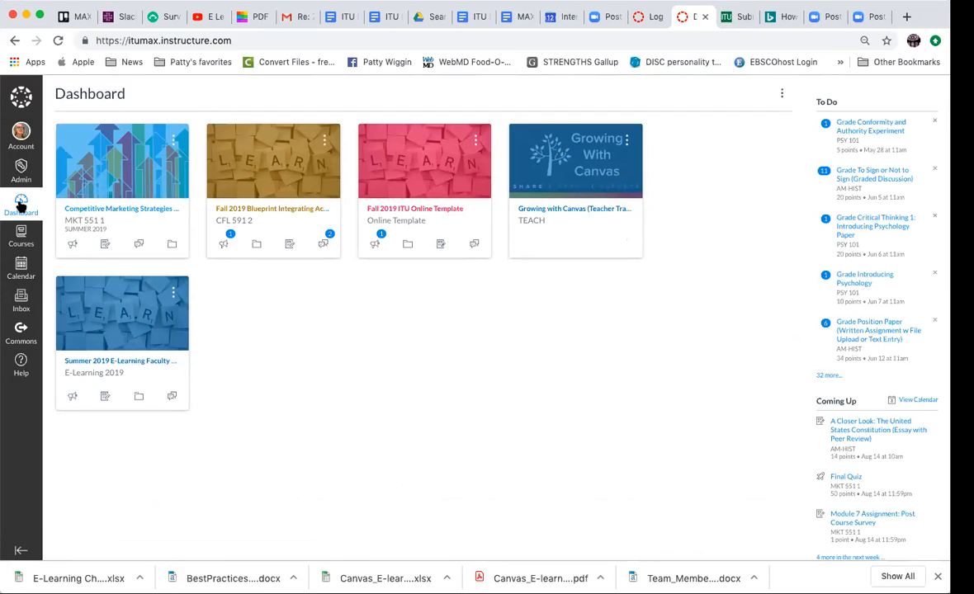
- Switch to the Bing search for "How do I reset a quiz in Canvas ?" and look through the results
click(905, 17)
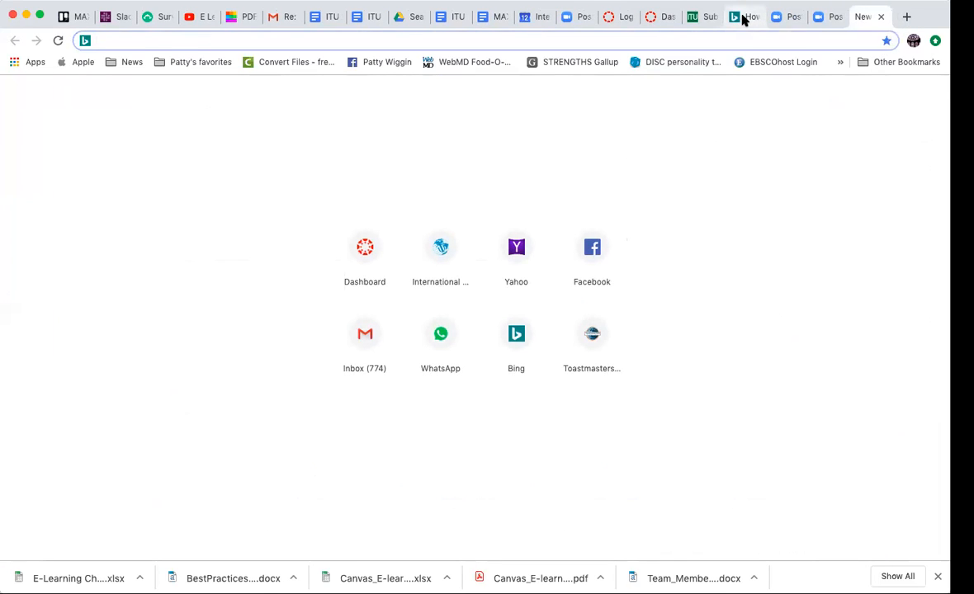
click(743, 18)
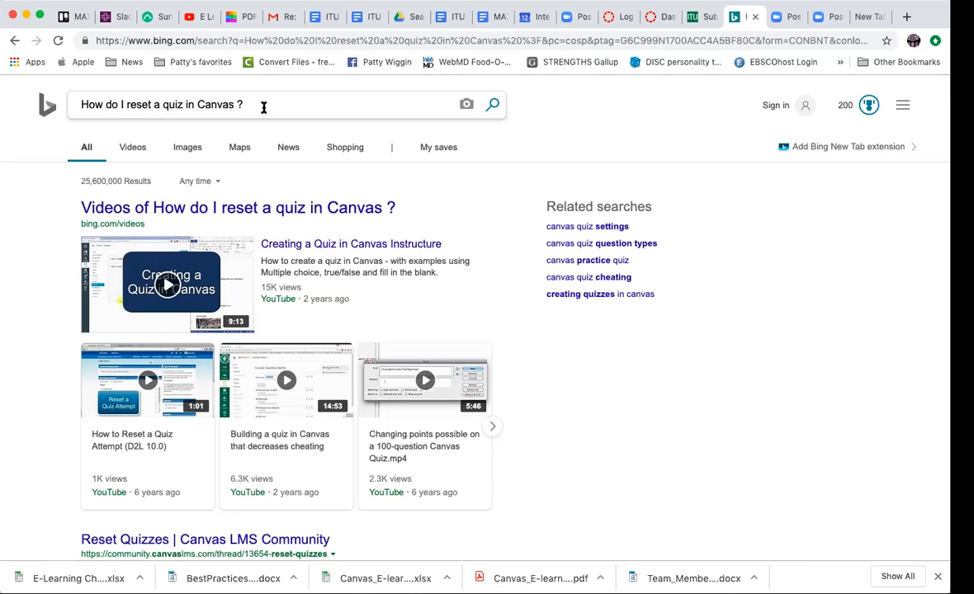
scroll(613, 408, down, 5)
scroll(613, 407, down, 2)
scroll(613, 407, up, 7)
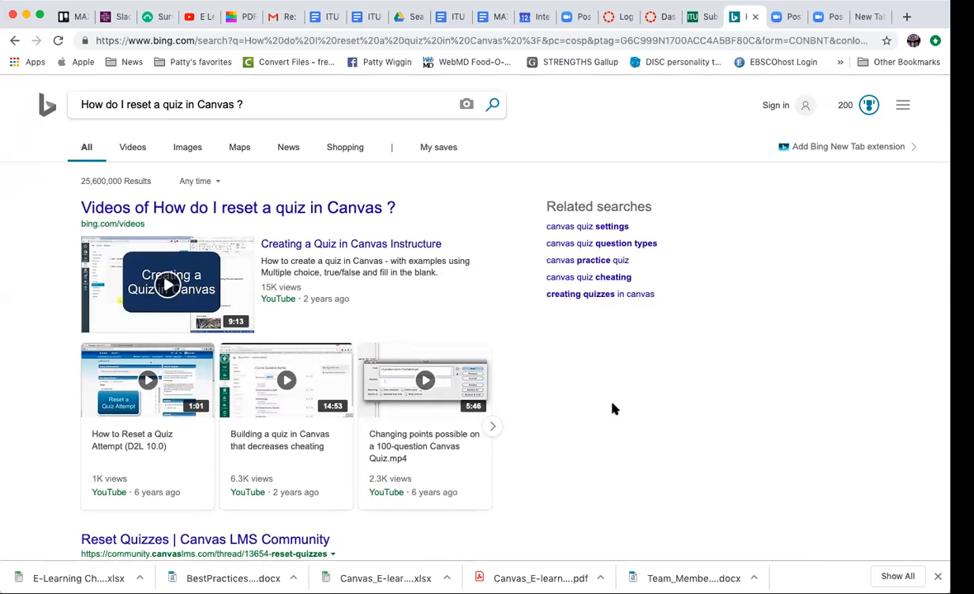
scroll(613, 408, down, 7)
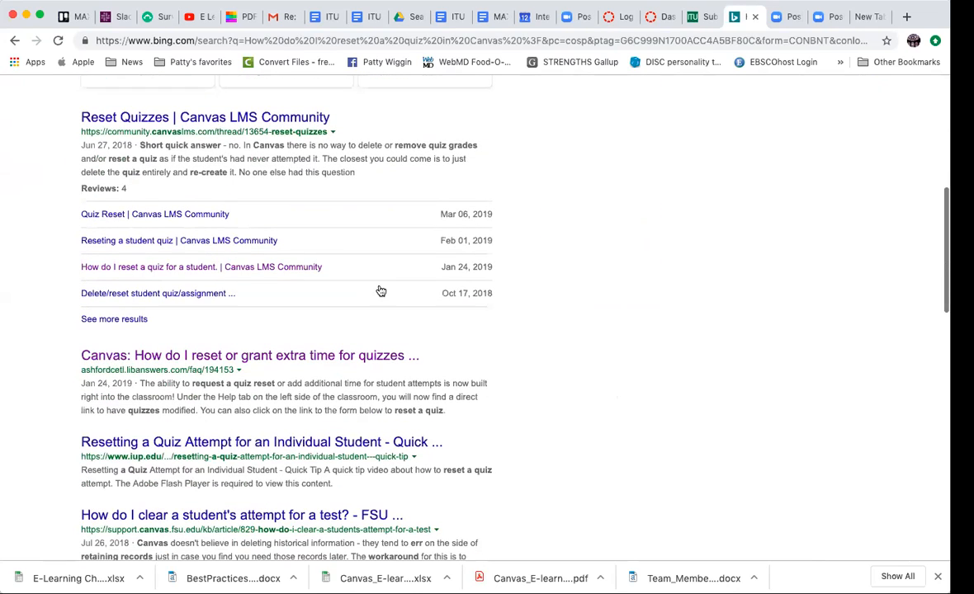
- Open the Canvas LMS Community thread "How do I reset a quiz for a student" and read the question and answer
click(198, 266)
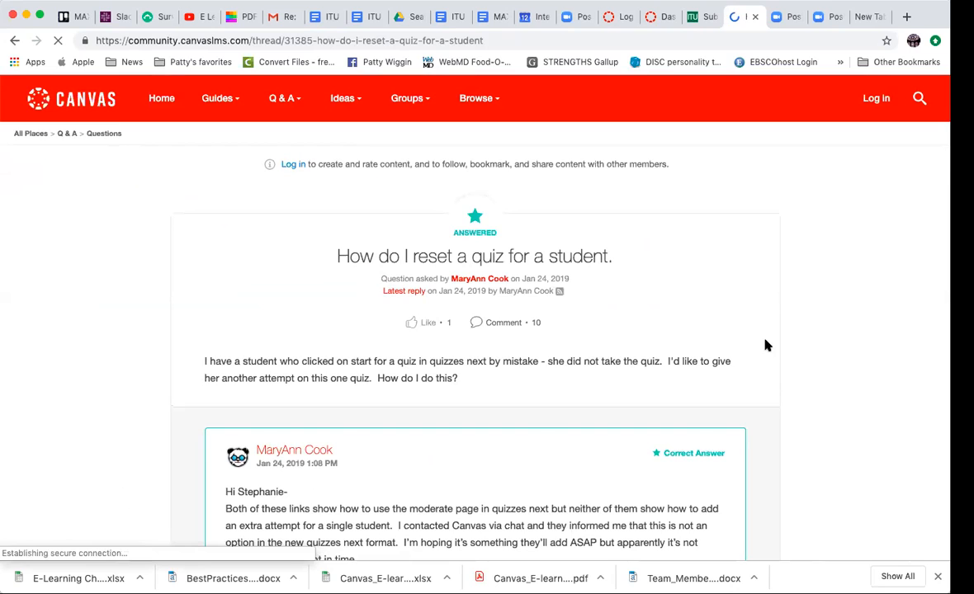
scroll(766, 345, down, 2)
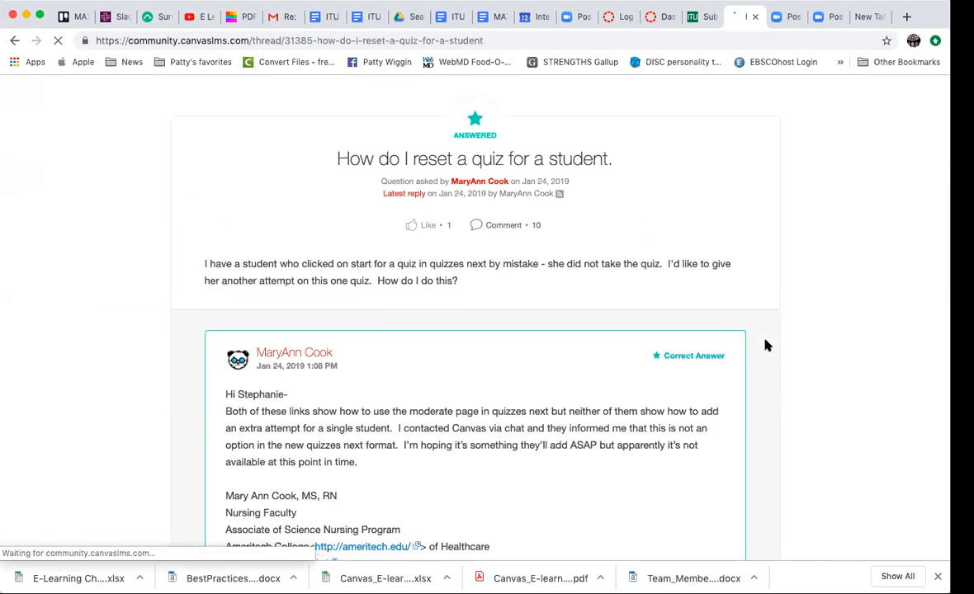
scroll(764, 341, down, 10)
scroll(765, 341, up, 10)
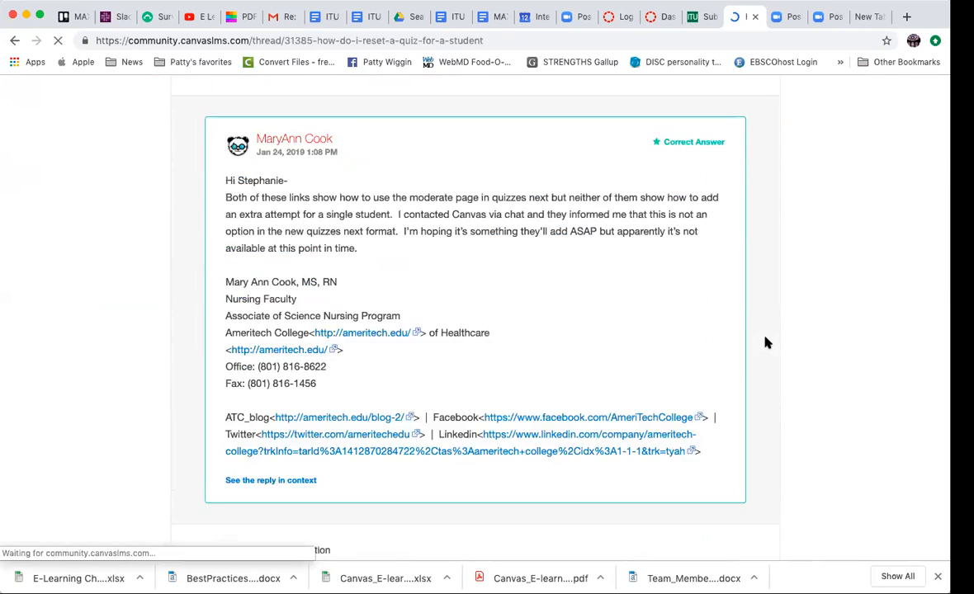
scroll(862, 453, down, 3)
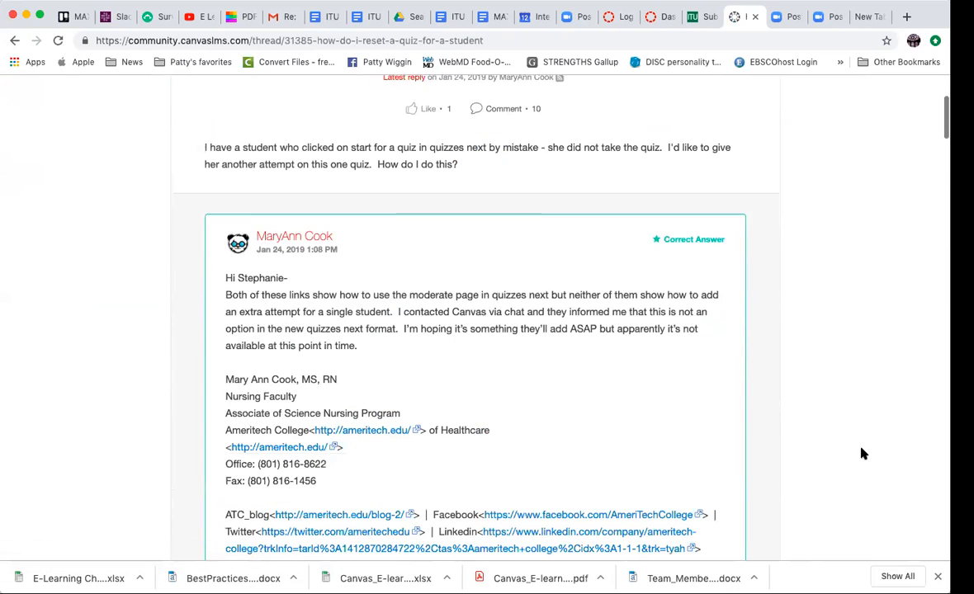
scroll(862, 454, down, 1)
scroll(863, 454, up, 7)
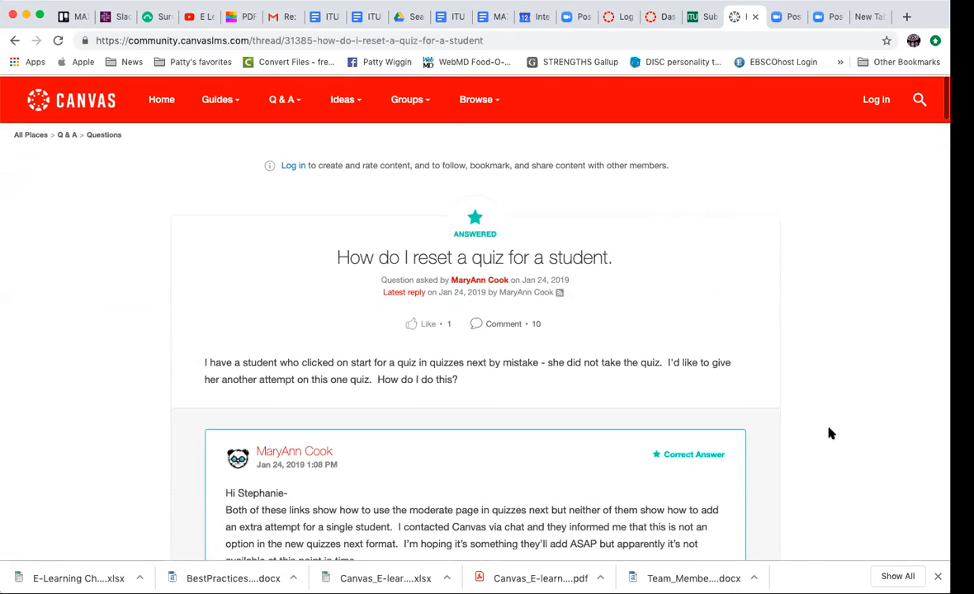
- Return to the Bing results, read the FAQ "Canvas: How do I reset or grant extra time for quizzes" and go back to the results
click(12, 41)
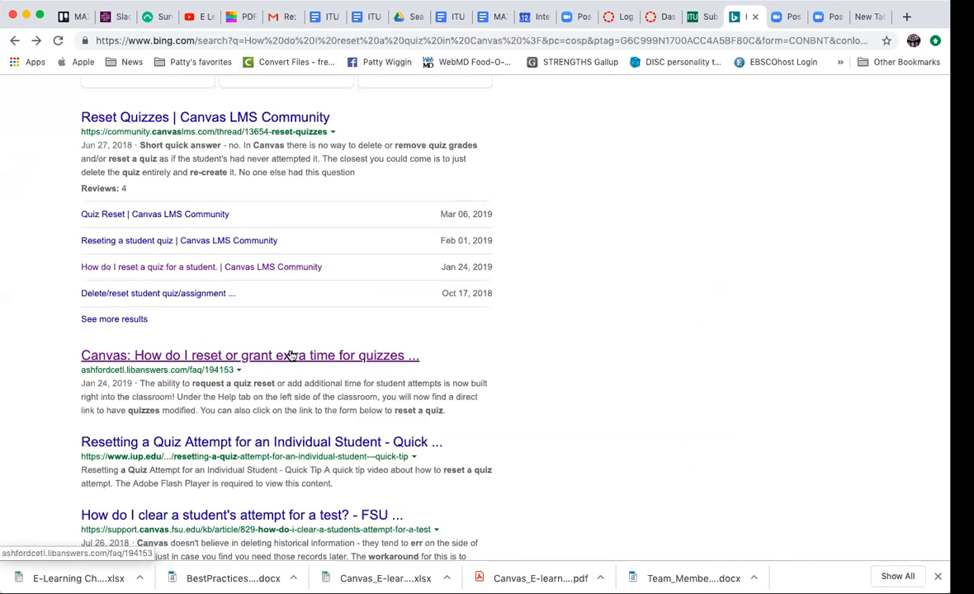
click(291, 355)
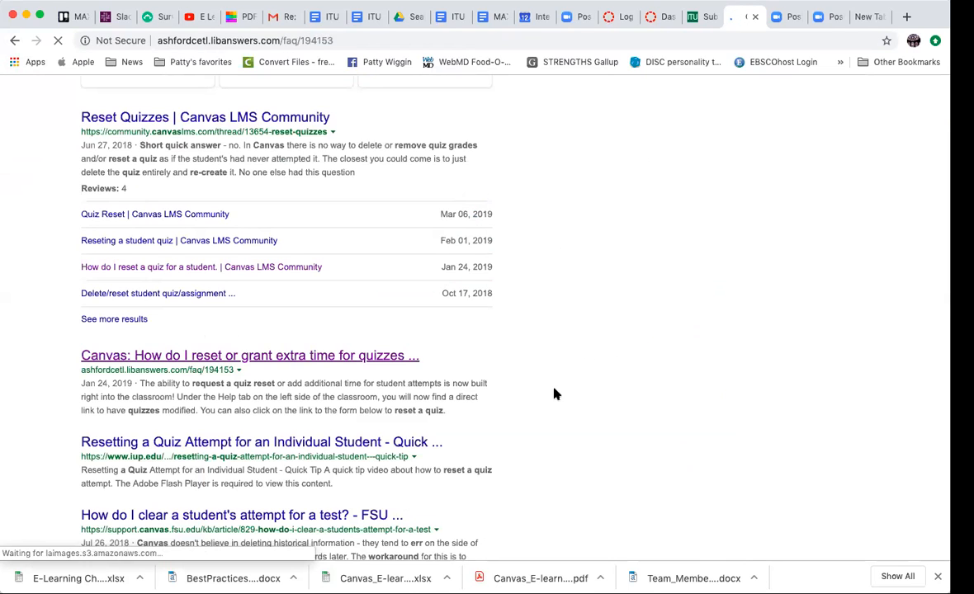
scroll(556, 391, down, 2)
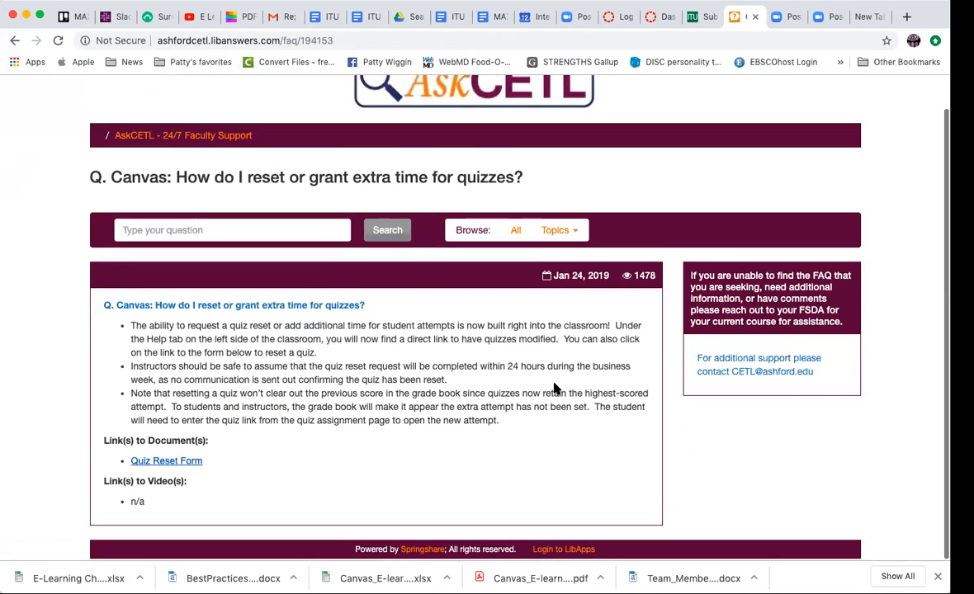
click(13, 43)
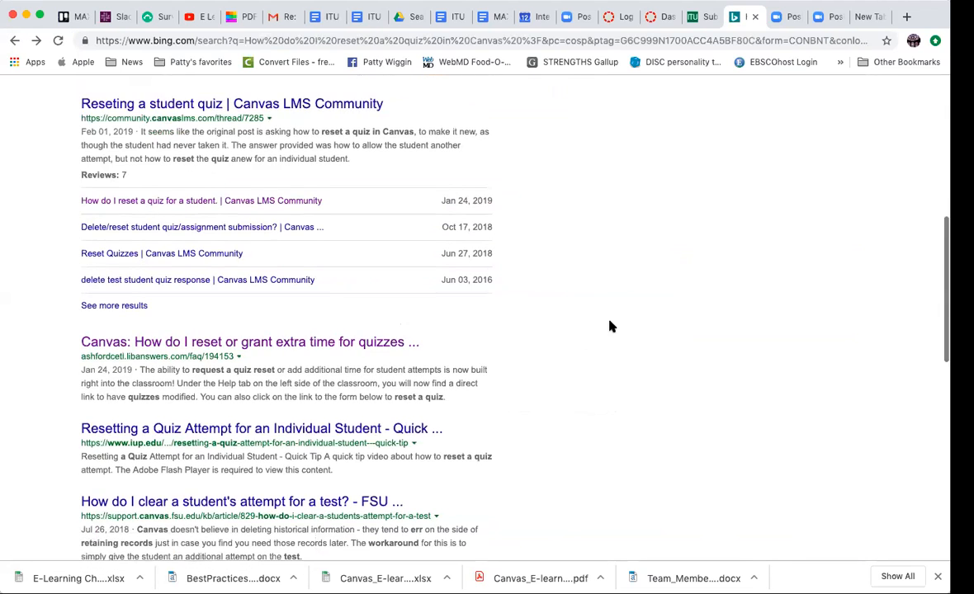
- Reopen the Canvas LMS Community thread "How do I reset a quiz for a student" and read through the correct answer
scroll(299, 287, up, 2)
click(275, 312)
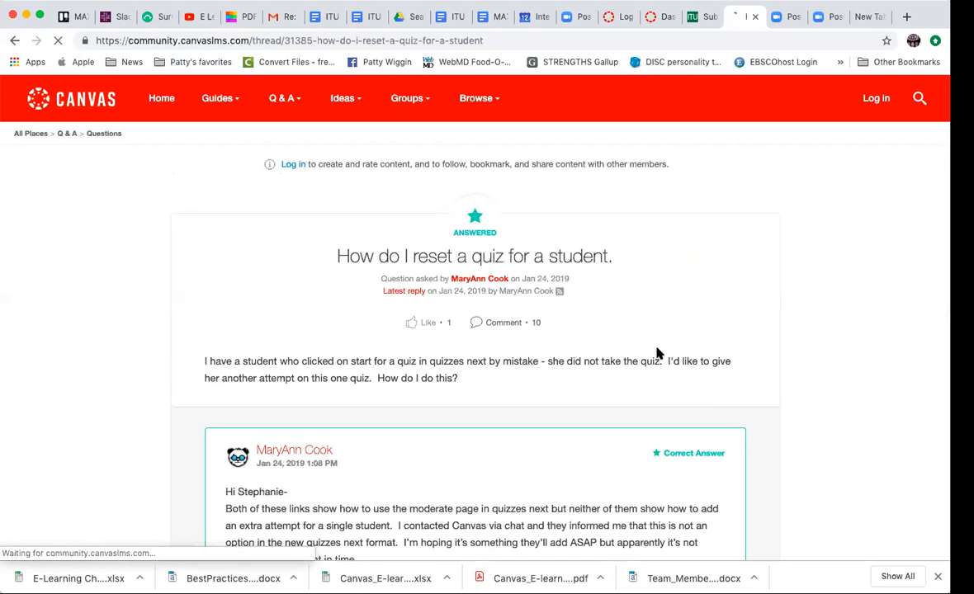
scroll(657, 353, down, 3)
scroll(734, 389, down, 3)
scroll(734, 389, down, 4)
scroll(735, 388, up, 4)
scroll(735, 388, down, 7)
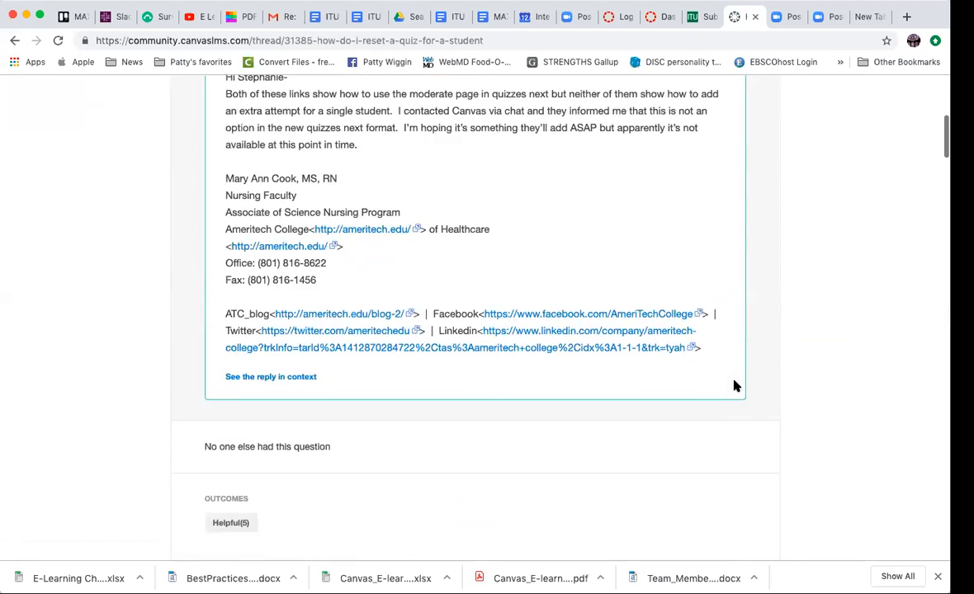
scroll(735, 385, up, 10)
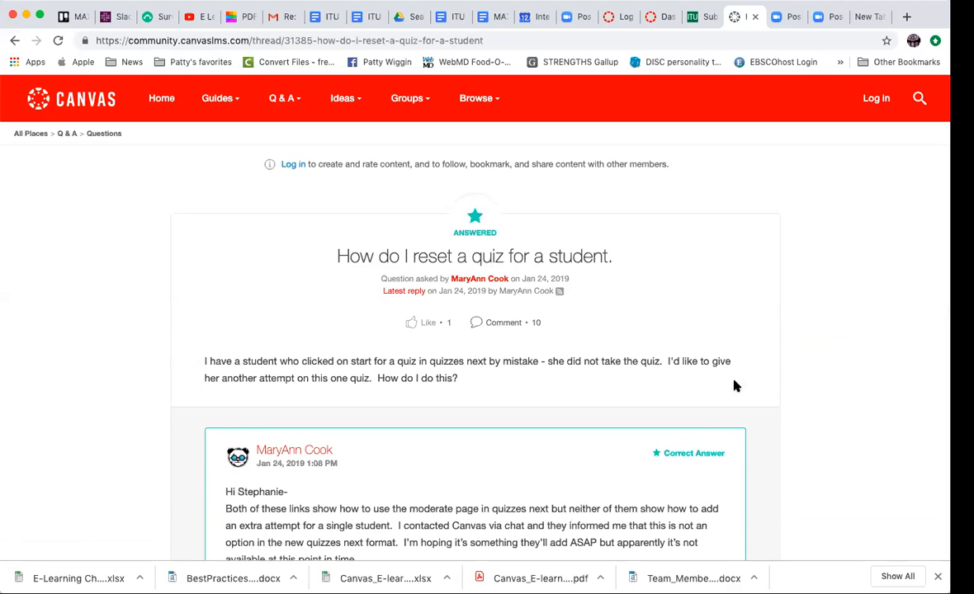
- View the Canvas LMS guides in the Canvas Community and open the All Guides page
click(217, 101)
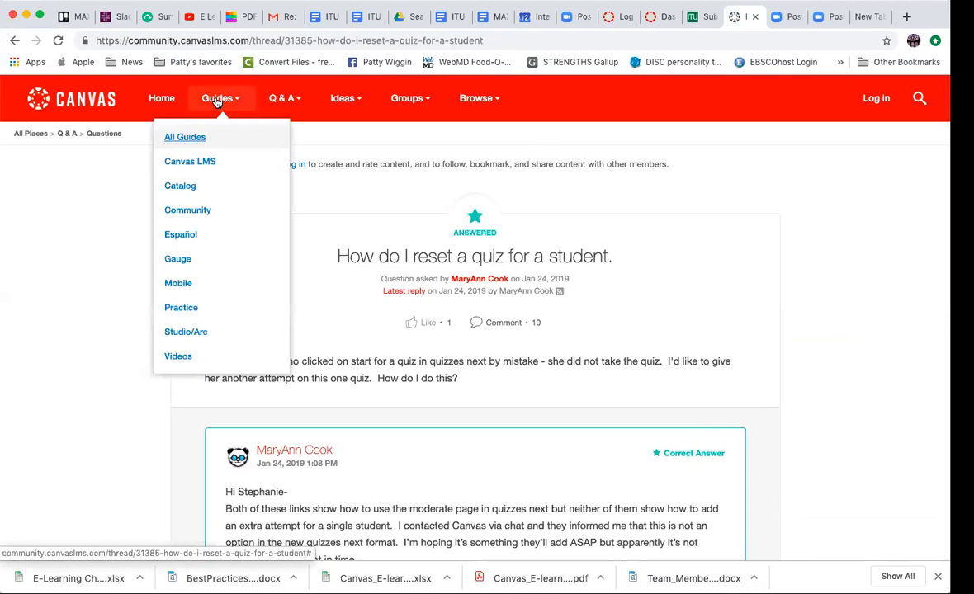
click(182, 161)
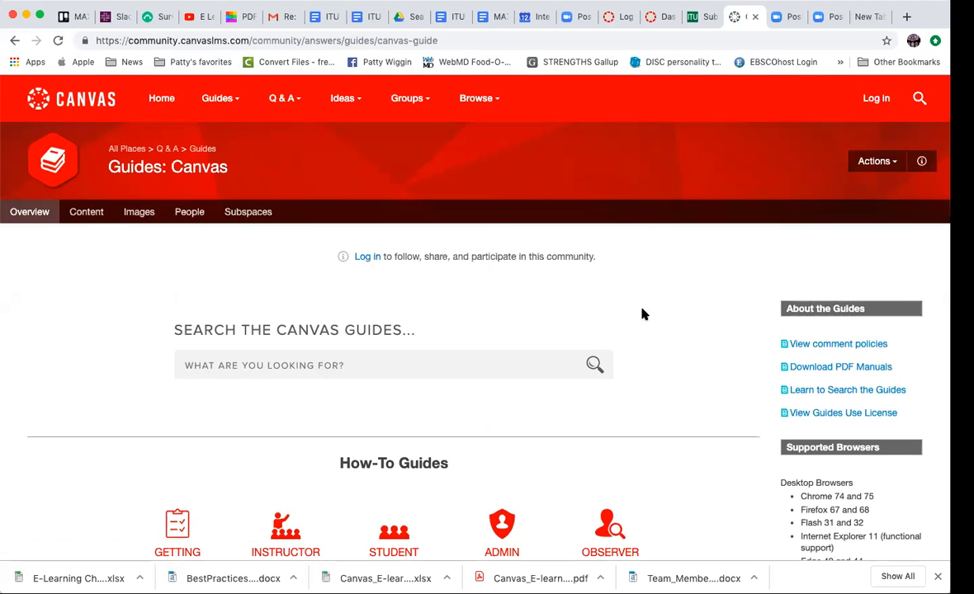
scroll(643, 311, down, 5)
scroll(643, 313, down, 2)
scroll(643, 314, up, 7)
mouse_move(218, 97)
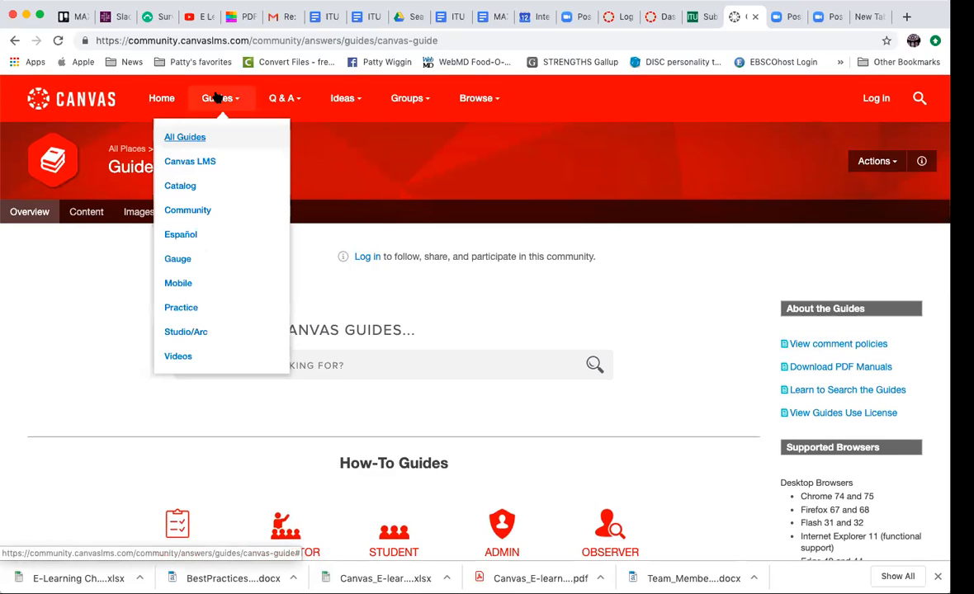
click(175, 136)
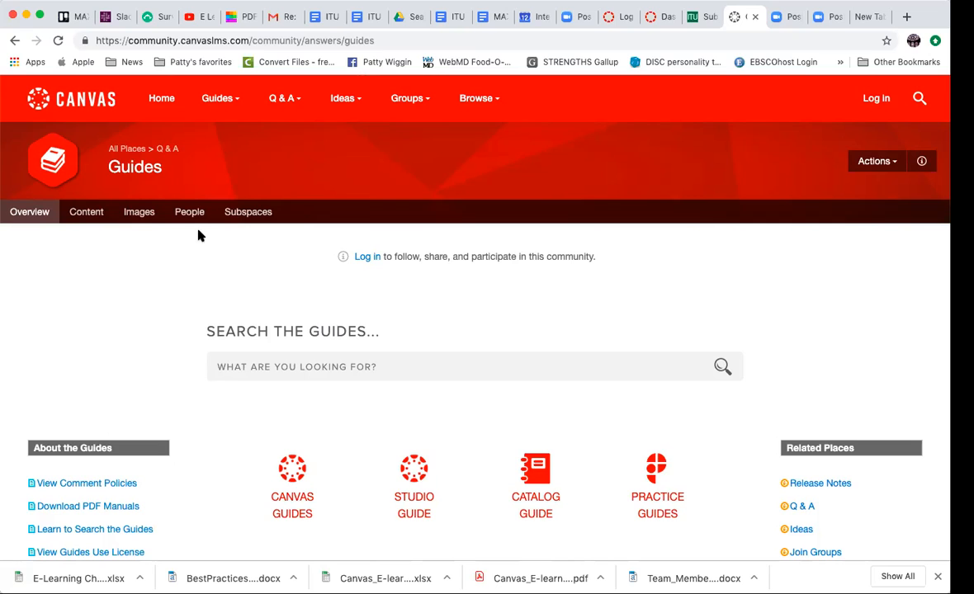
- Switch back to the Canvas dashboard, open the Competitive Marketing Strategies course and look over its home page
click(657, 19)
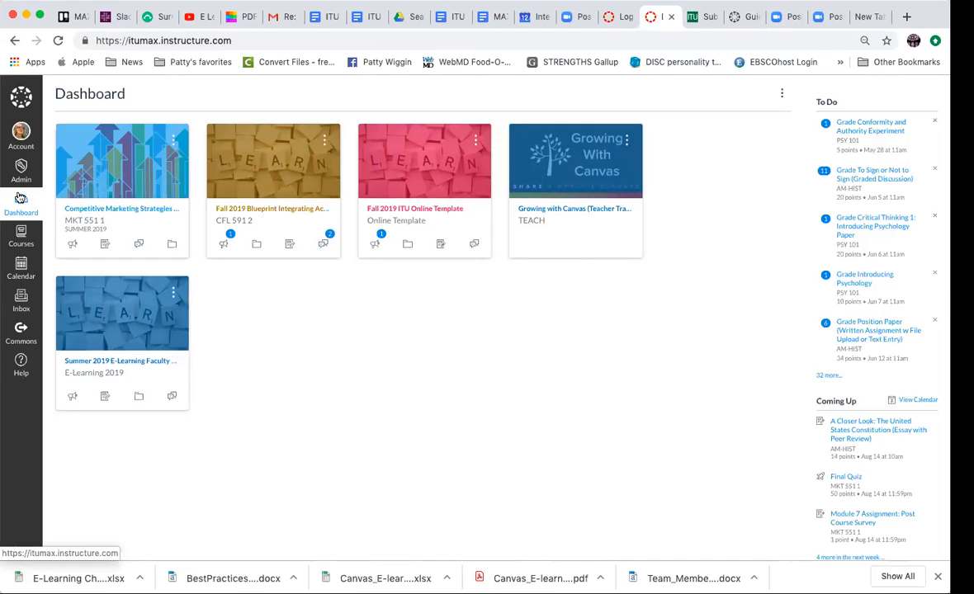
click(99, 205)
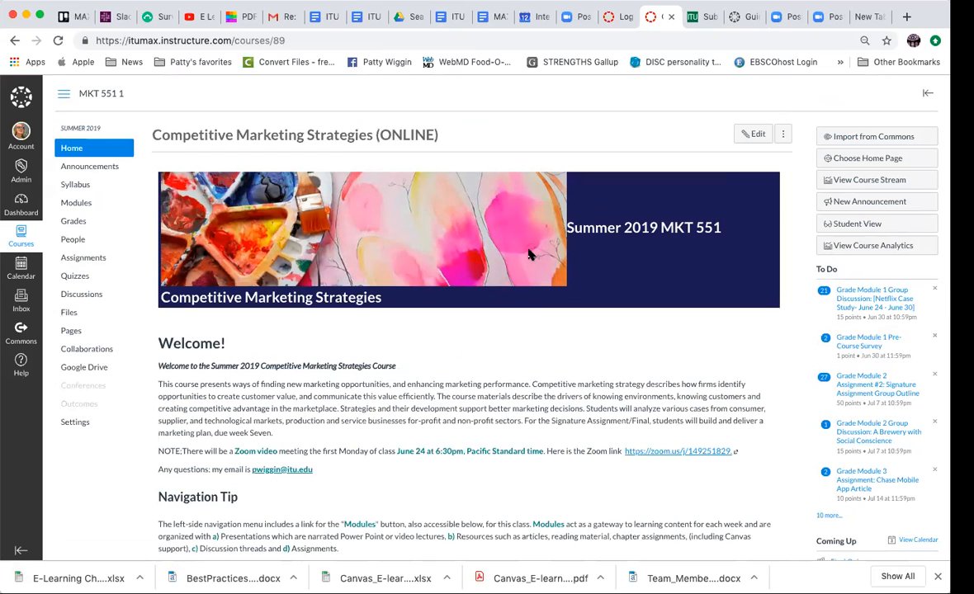
scroll(446, 304, down, 5)
scroll(442, 306, up, 5)
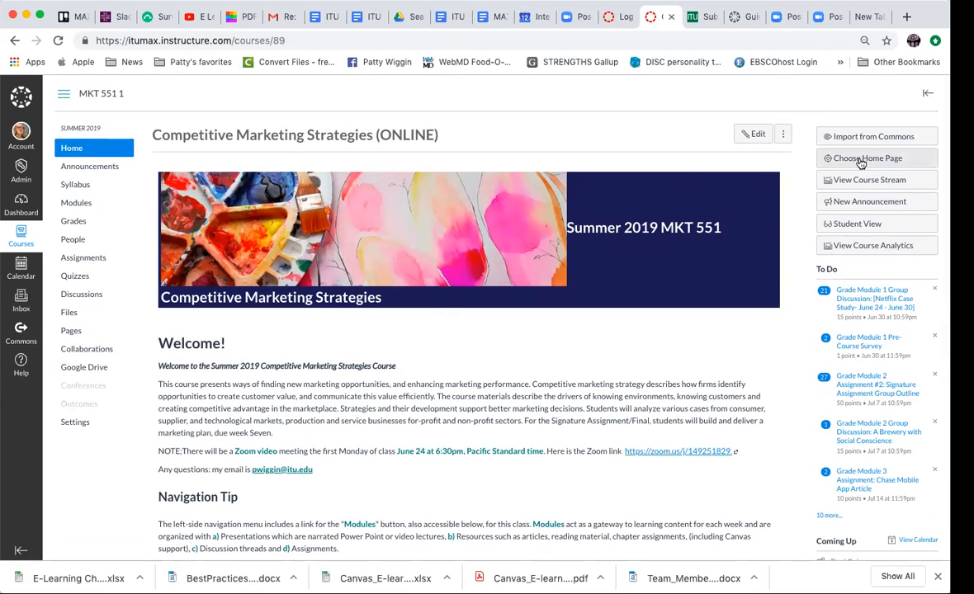
scroll(465, 315, down, 5)
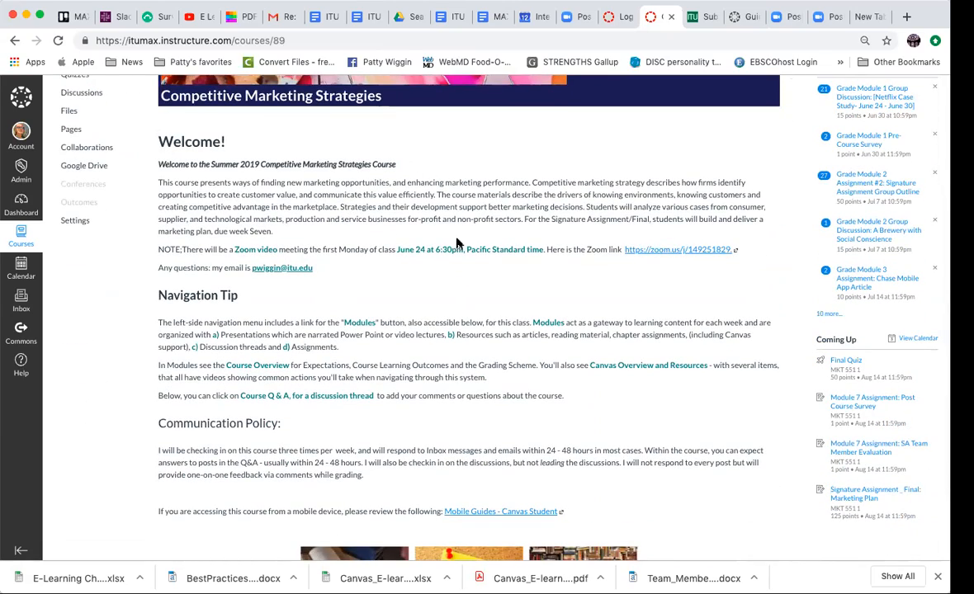
scroll(421, 215, up, 5)
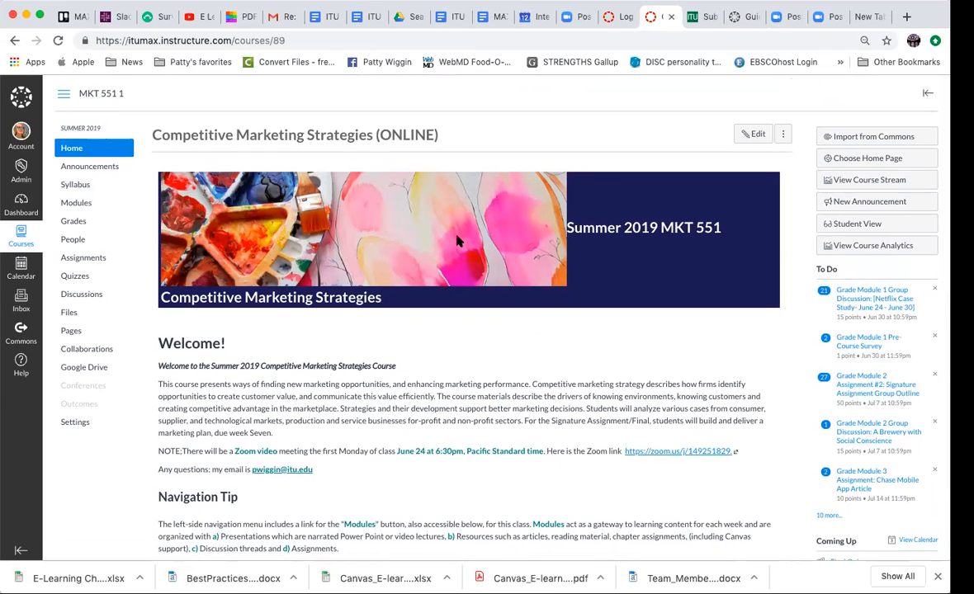
scroll(458, 240, down, 7)
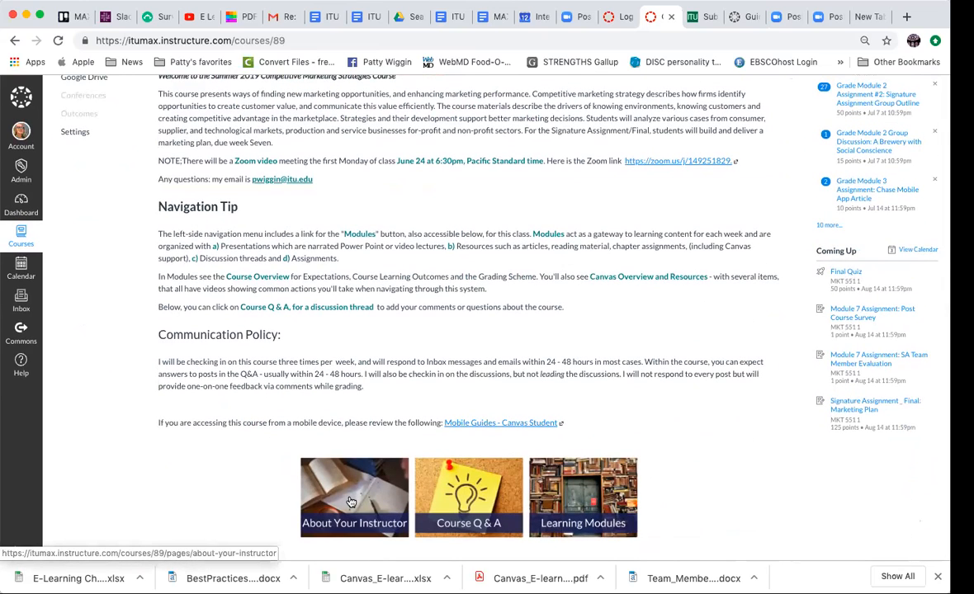
- Open the course's About Your Instructor page for editing and save it without changes
click(351, 501)
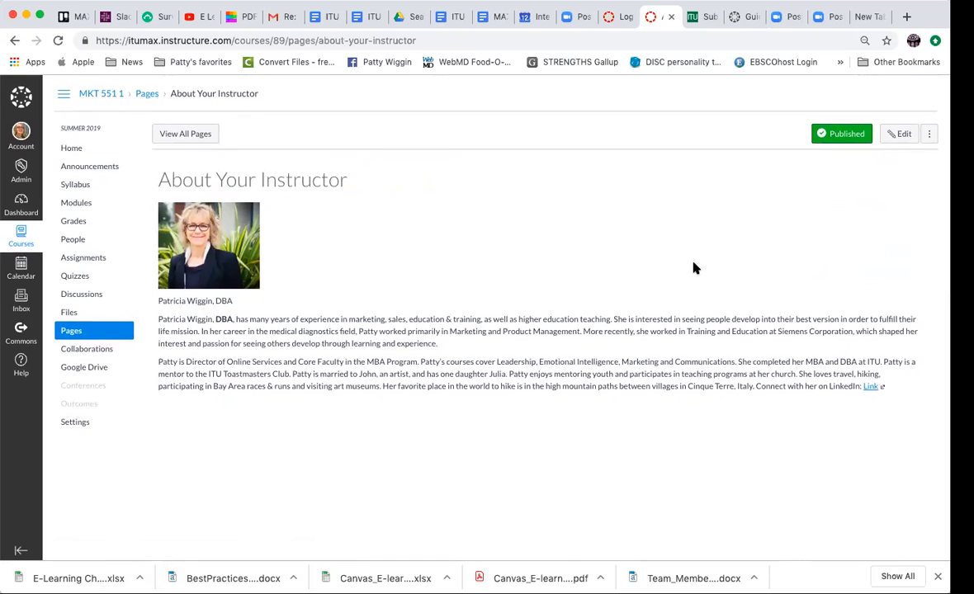
click(908, 139)
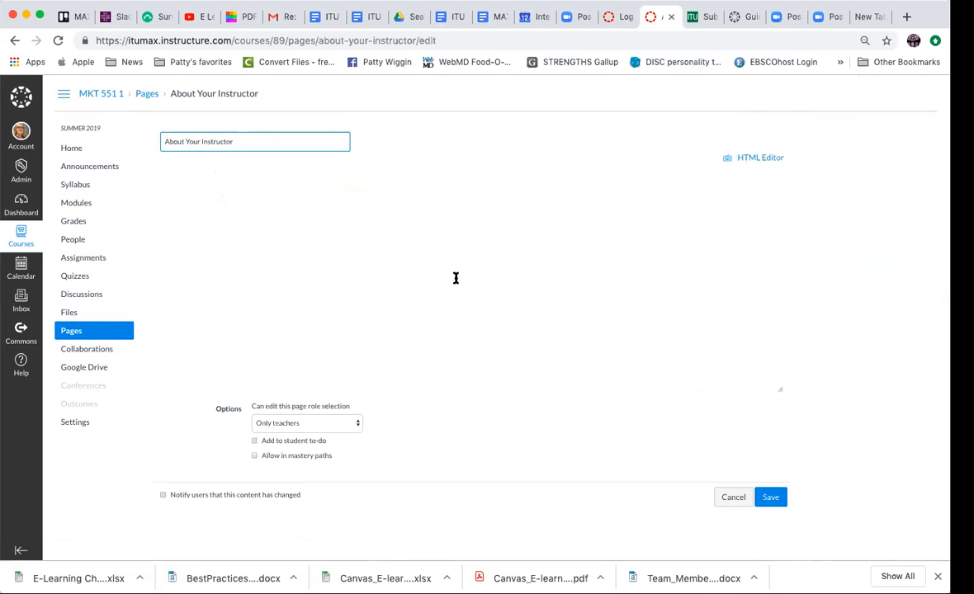
scroll(454, 278, up, 3)
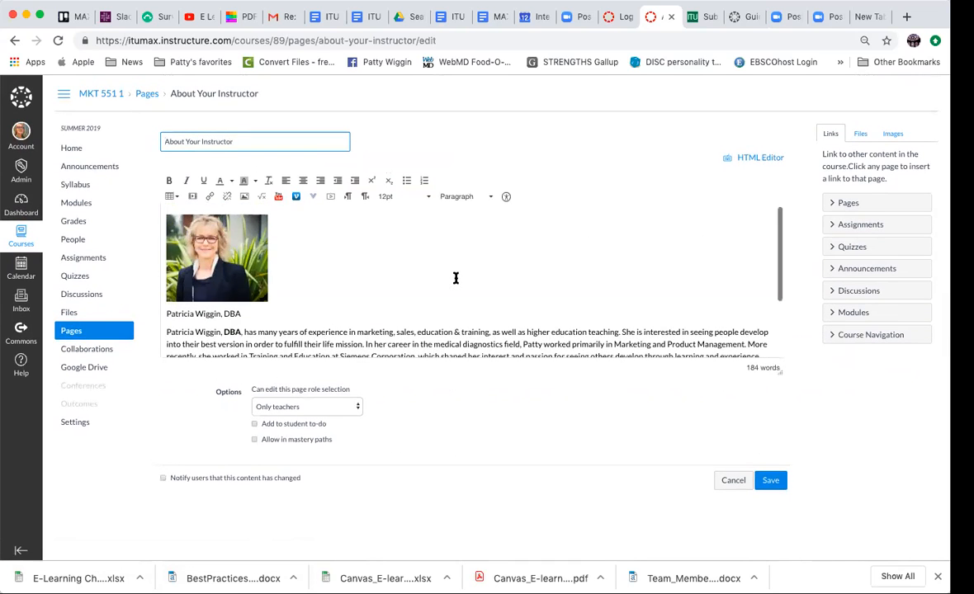
click(770, 481)
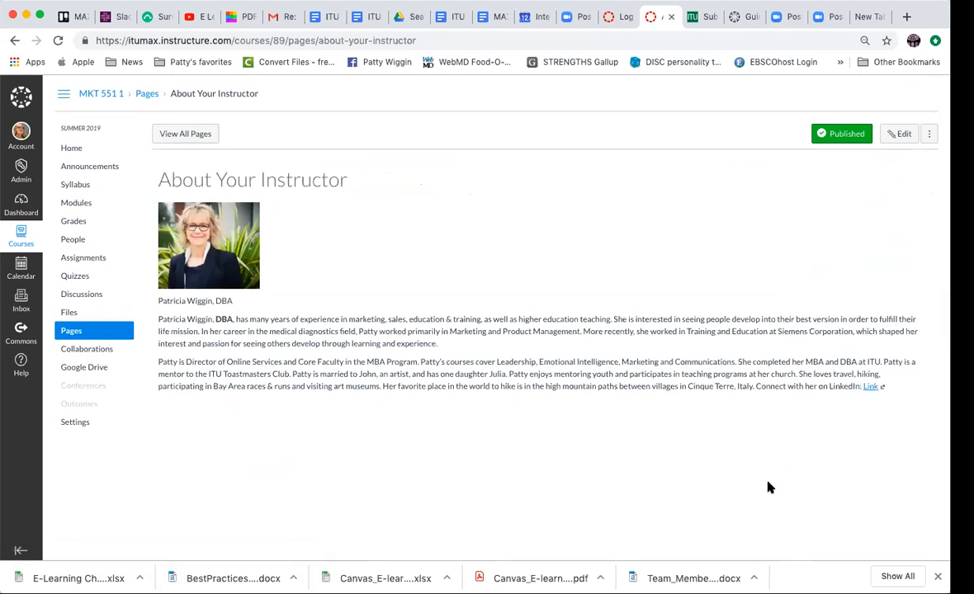
- Open the Competitive Marketing Strategies syllabus and read its textbook, grading and academic dishonesty sections down to the course summary
click(89, 185)
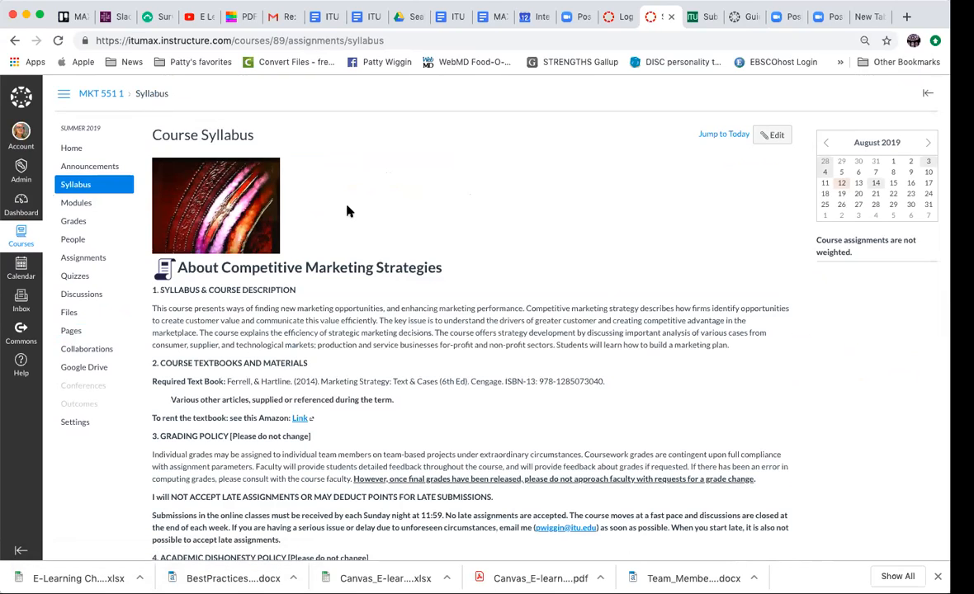
scroll(434, 281, down, 2)
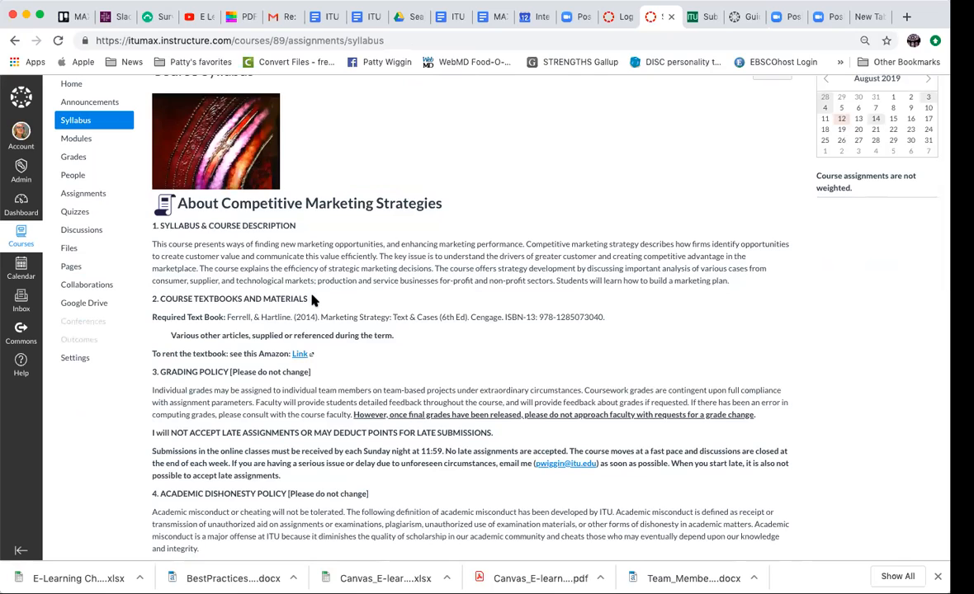
scroll(569, 330, down, 4)
scroll(577, 332, down, 3)
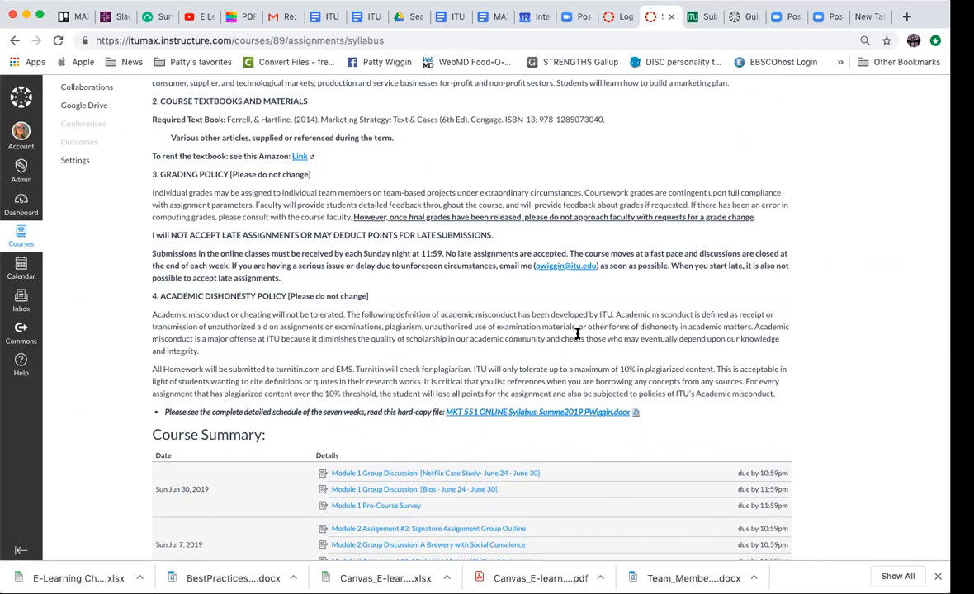
scroll(577, 333, up, 5)
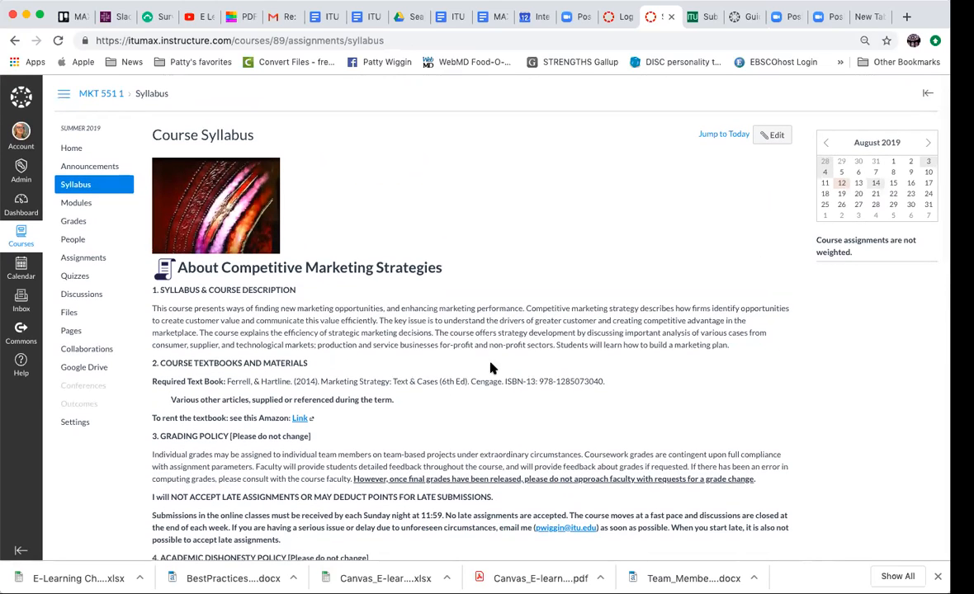
scroll(508, 347, down, 3)
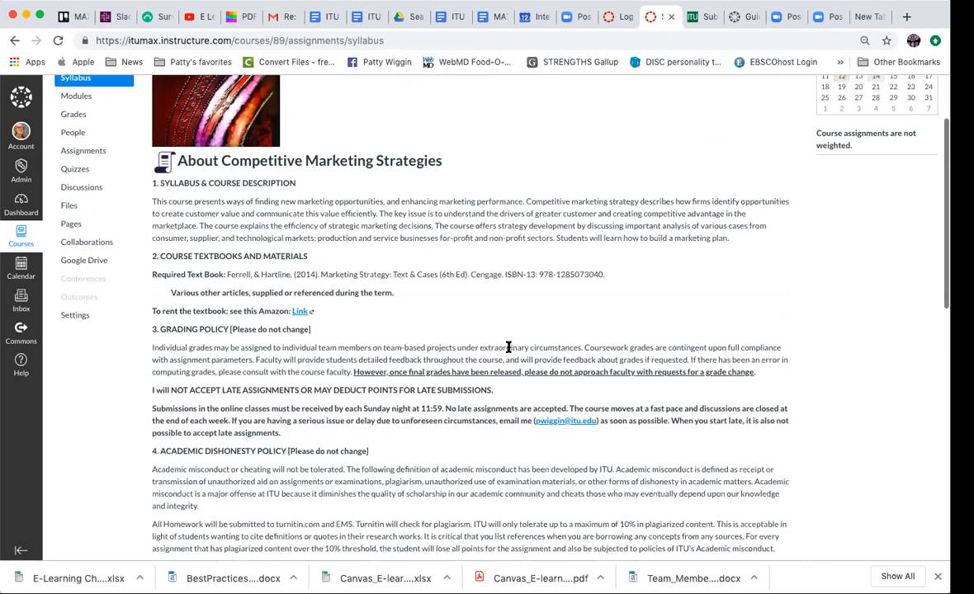
scroll(508, 347, down, 1)
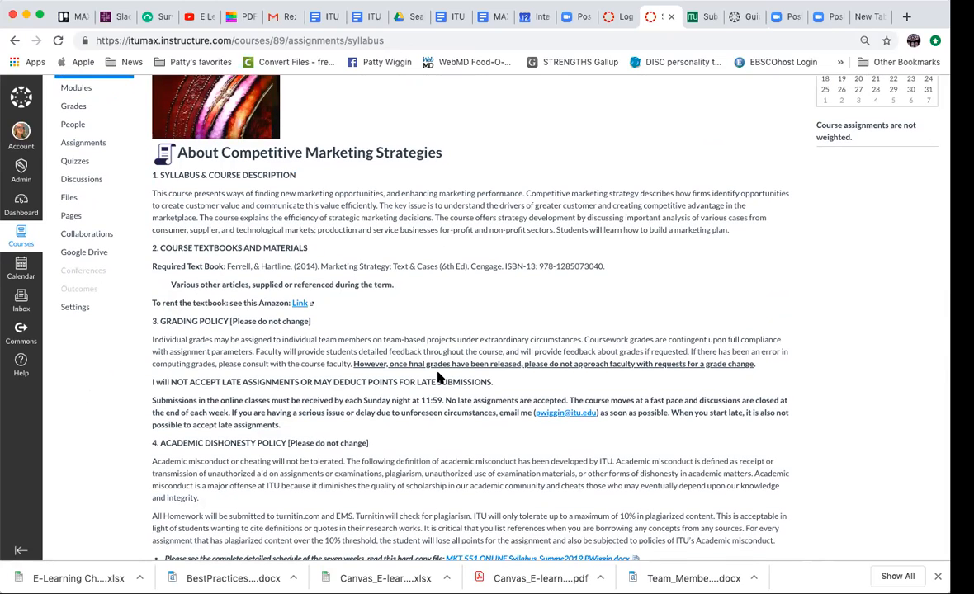
scroll(437, 377, down, 6)
scroll(412, 355, up, 10)
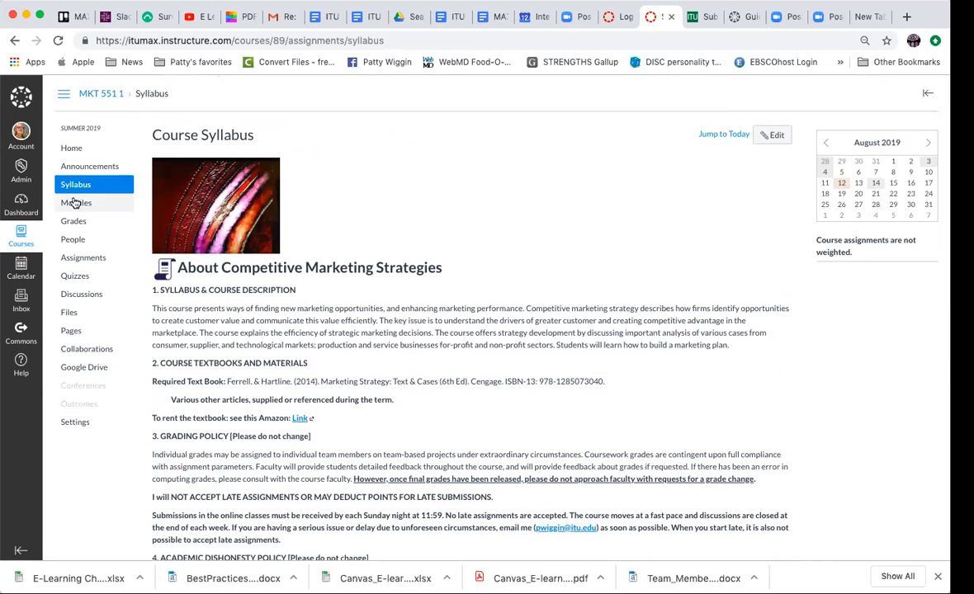
- Open the course's modules and look through the items in Modules 1 to 3
click(74, 203)
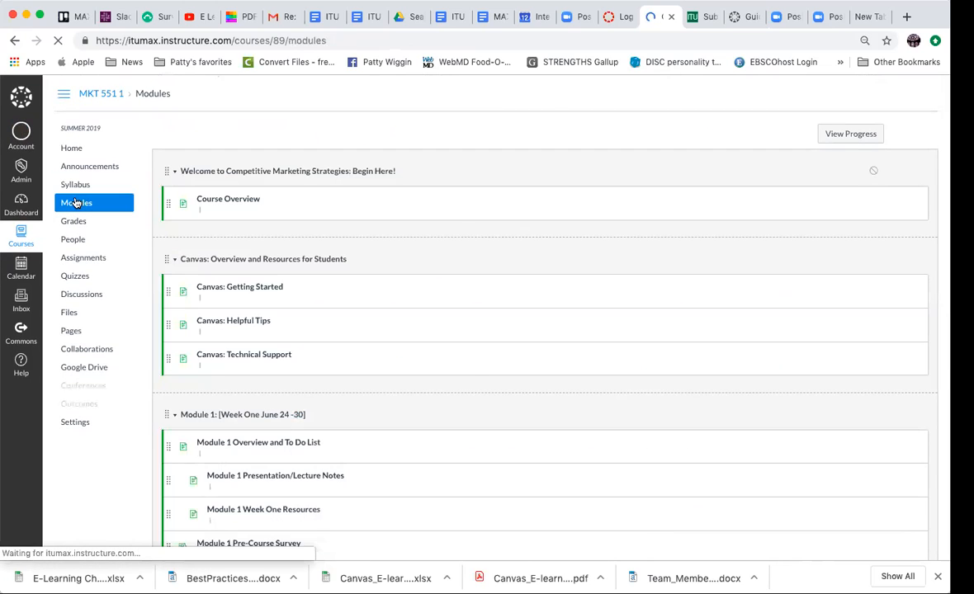
scroll(561, 374, down, 5)
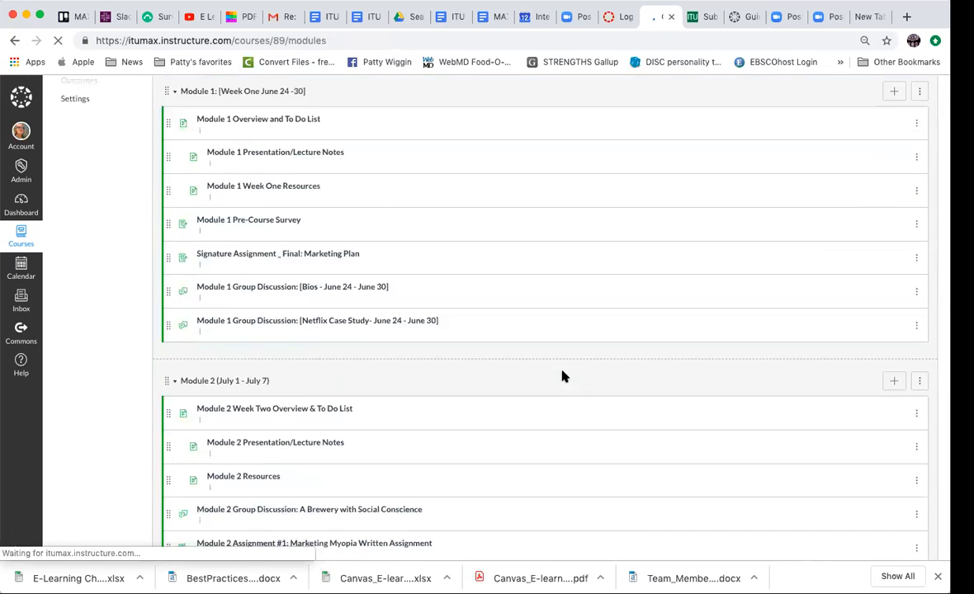
scroll(561, 377, down, 2)
scroll(561, 377, down, 2)
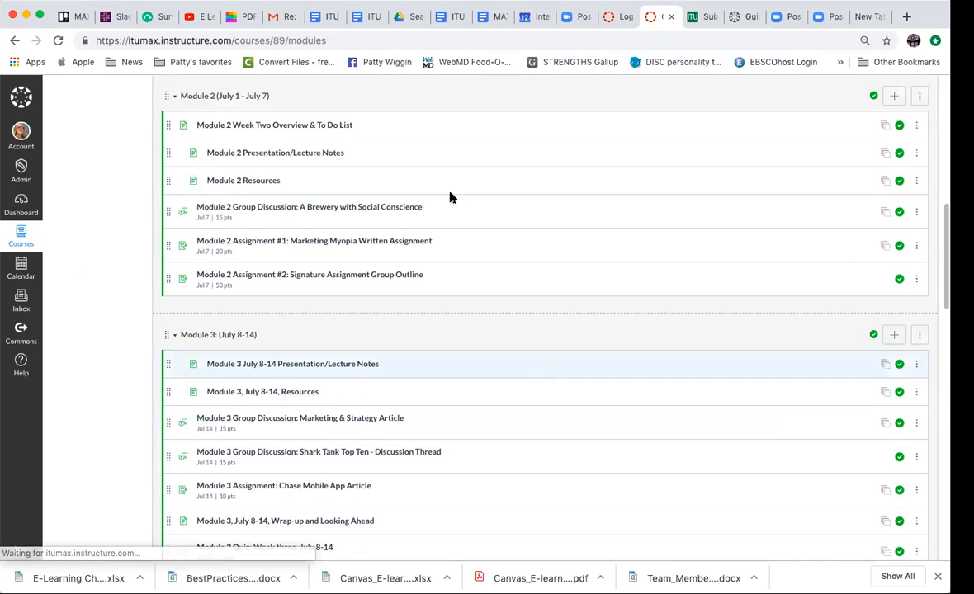
scroll(450, 196, up, 5)
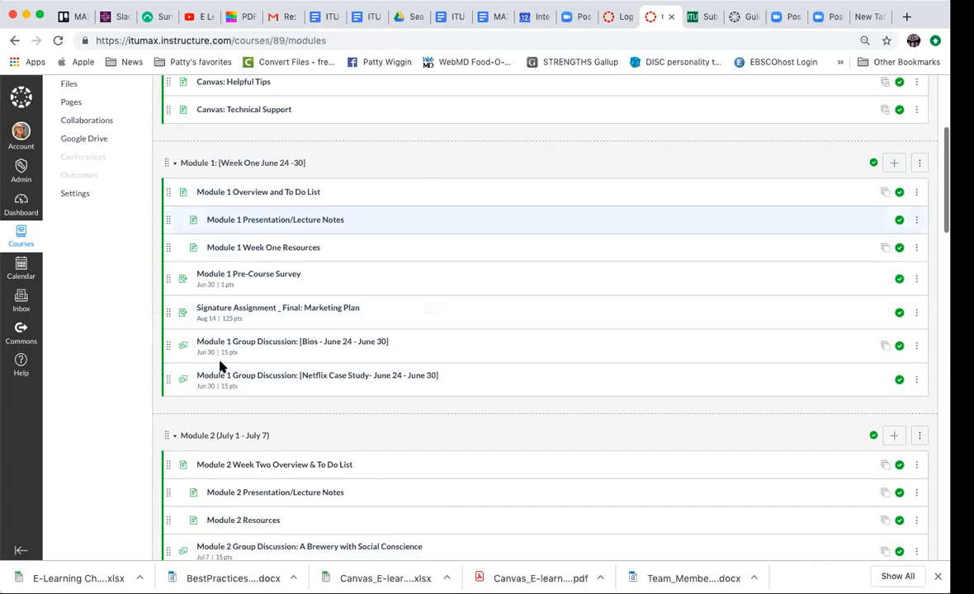